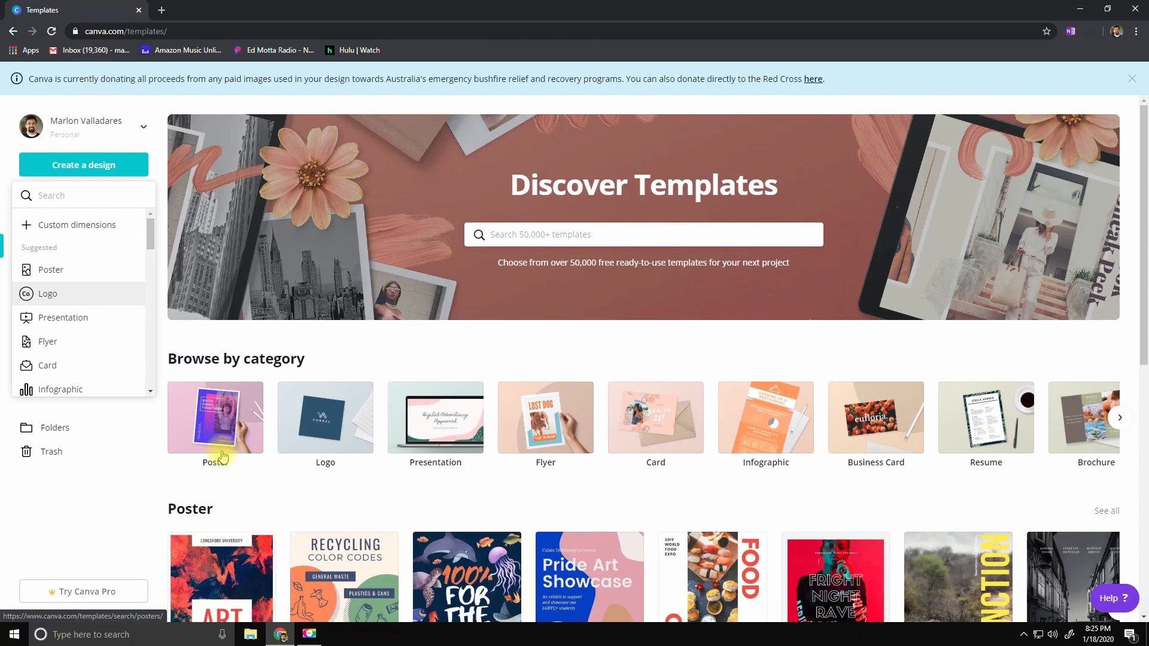
- Look through the template categories, from posters and logos down to presentations and flyers
{"action": "scroll", "coordinate": [222, 461], "scroll_direction": "down", "scroll_amount": 2}
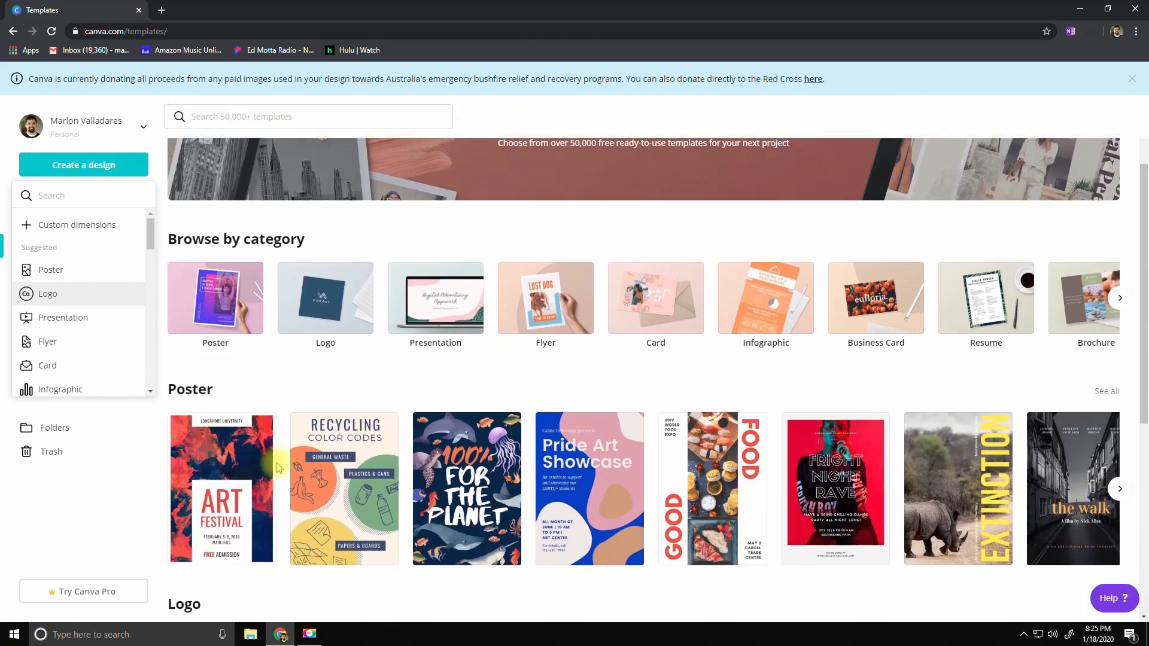
{"action": "scroll", "coordinate": [277, 468], "scroll_direction": "down", "scroll_amount": 3}
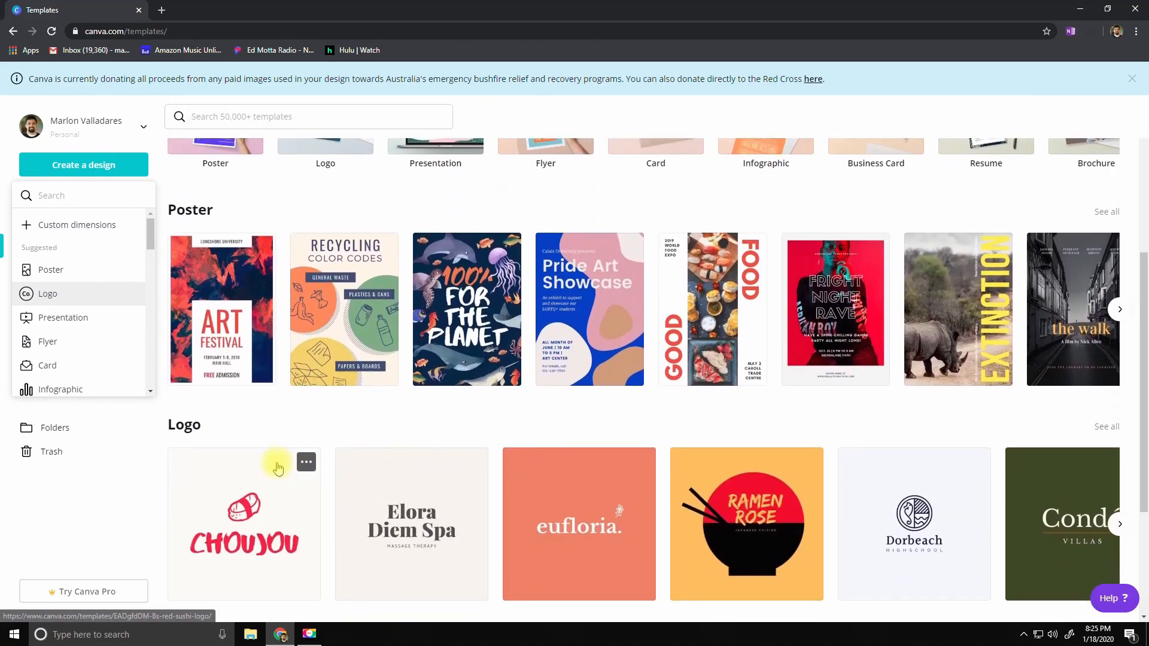
{"action": "scroll", "coordinate": [278, 468], "scroll_direction": "down", "scroll_amount": 5}
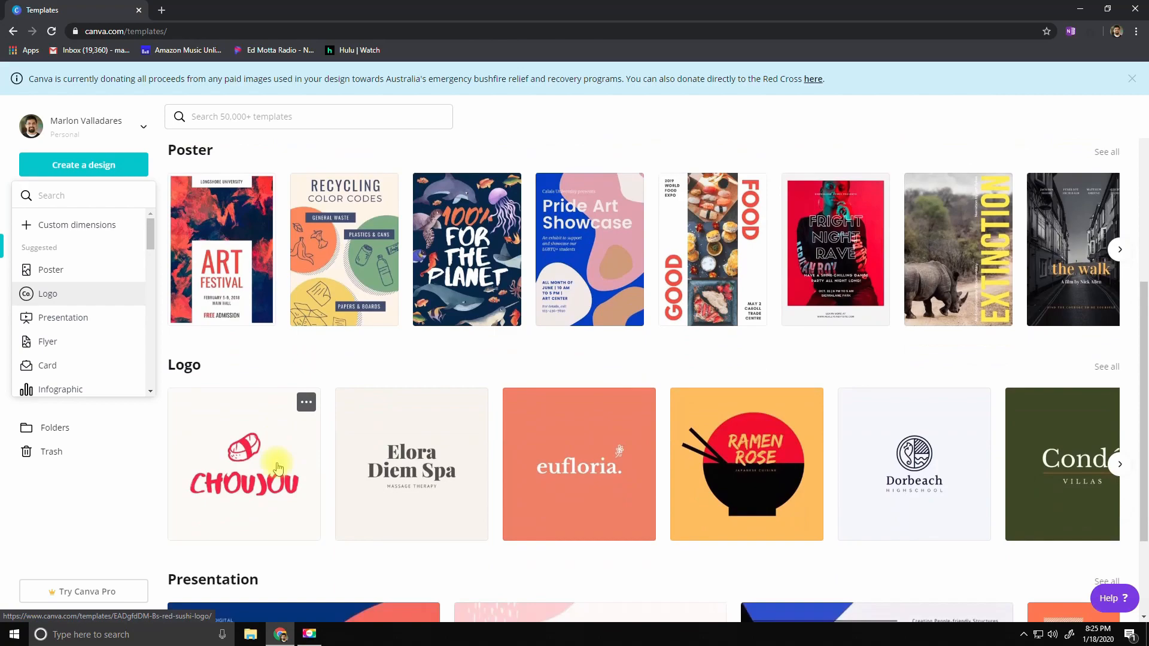
{"action": "scroll", "coordinate": [278, 467], "scroll_direction": "down", "scroll_amount": 3}
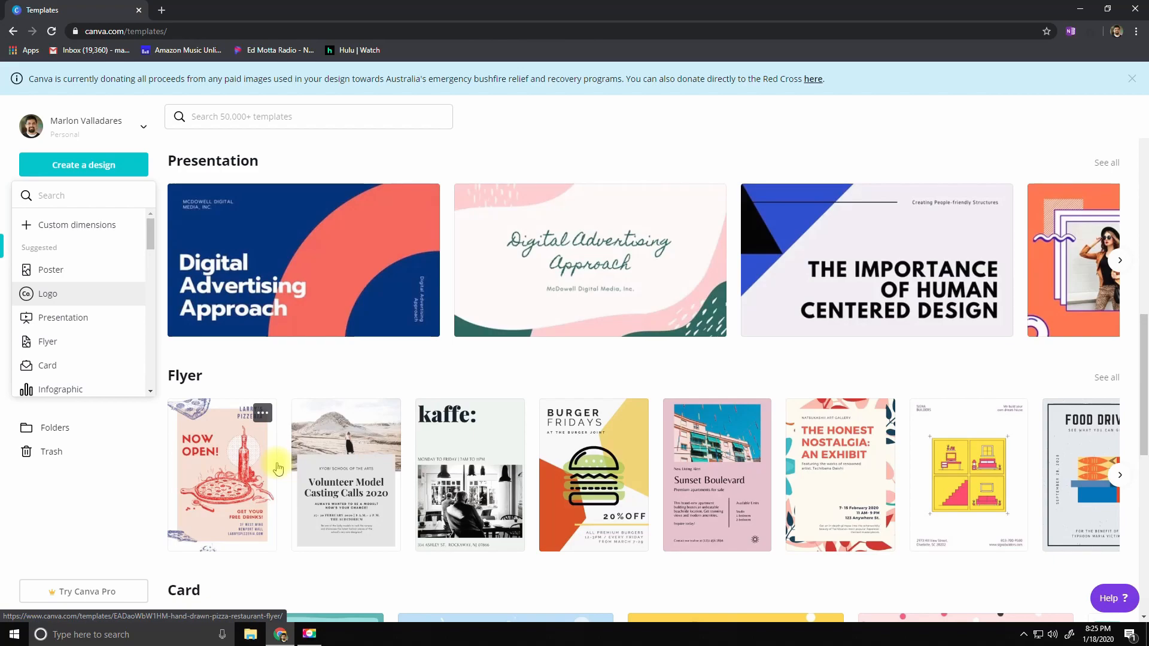
- Open livestream.com/my_account in a new browser tab and view the church's public profile
{"action": "left_click", "coordinate": [162, 11]}
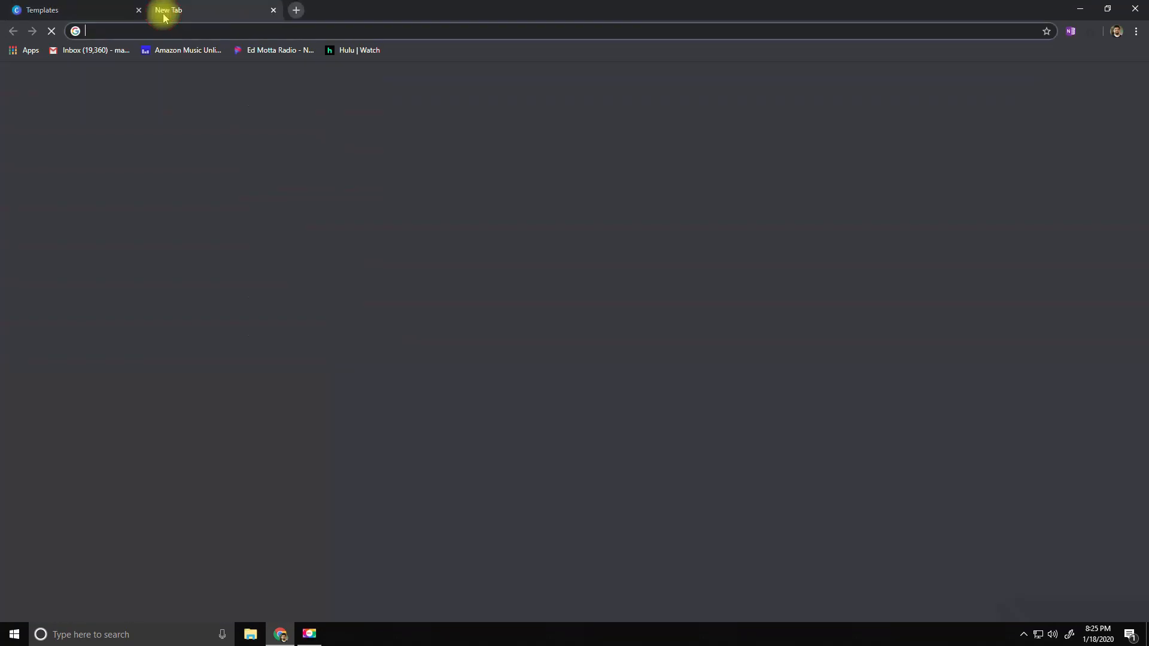
{"action": "type", "text": "livestream.com/my_account"}
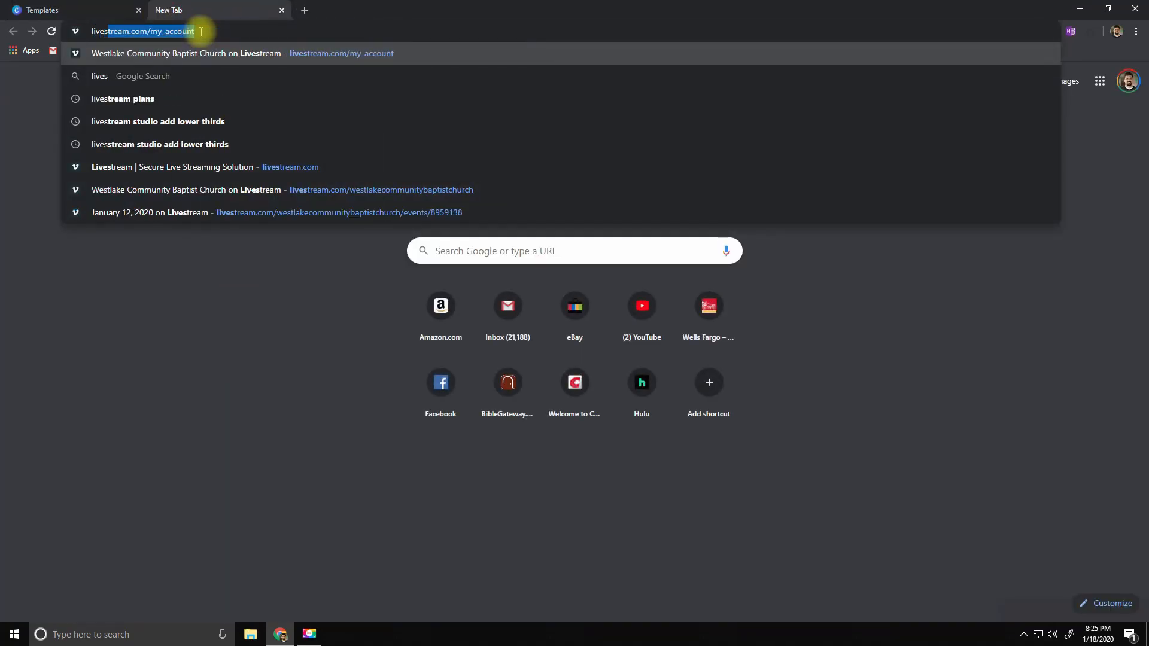
{"action": "key", "text": "Return"}
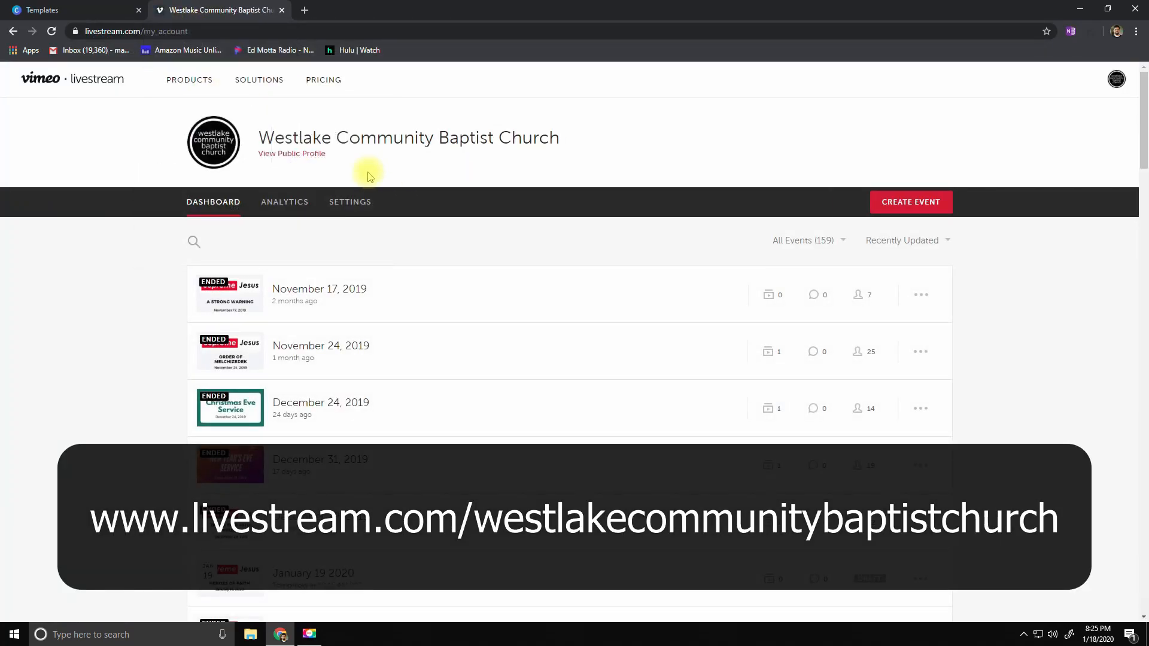
{"action": "left_click", "coordinate": [307, 154]}
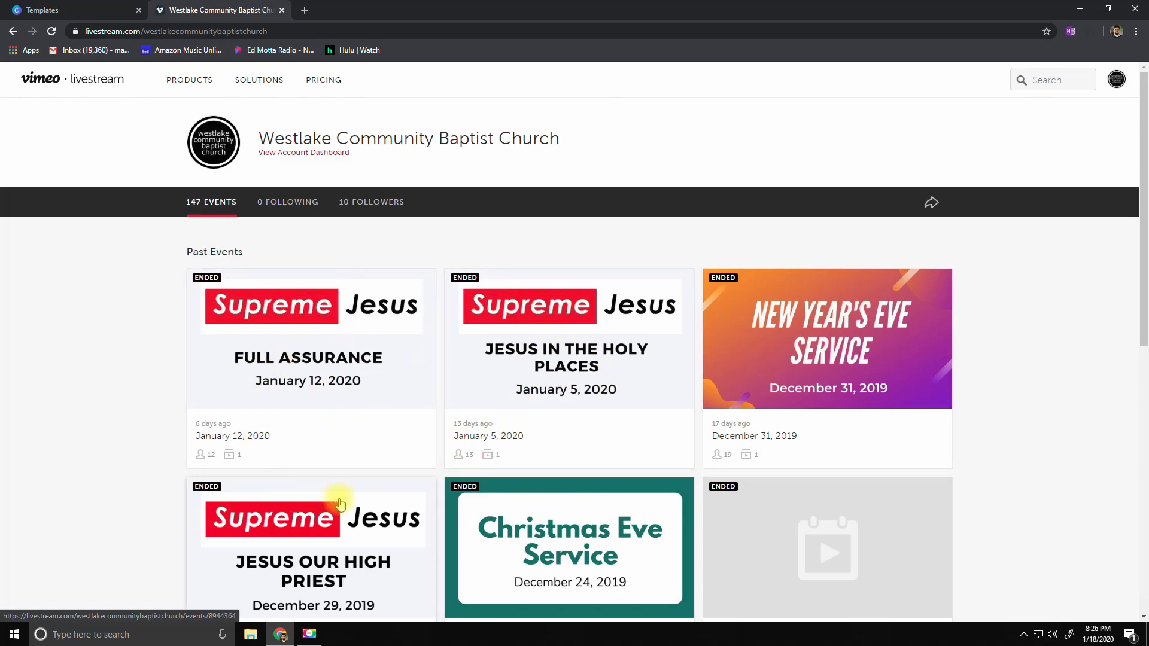
- Examine the thumbnails of the past events, loading more events to see the older ones
{"action": "scroll", "coordinate": [796, 515], "scroll_direction": "down", "scroll_amount": 5}
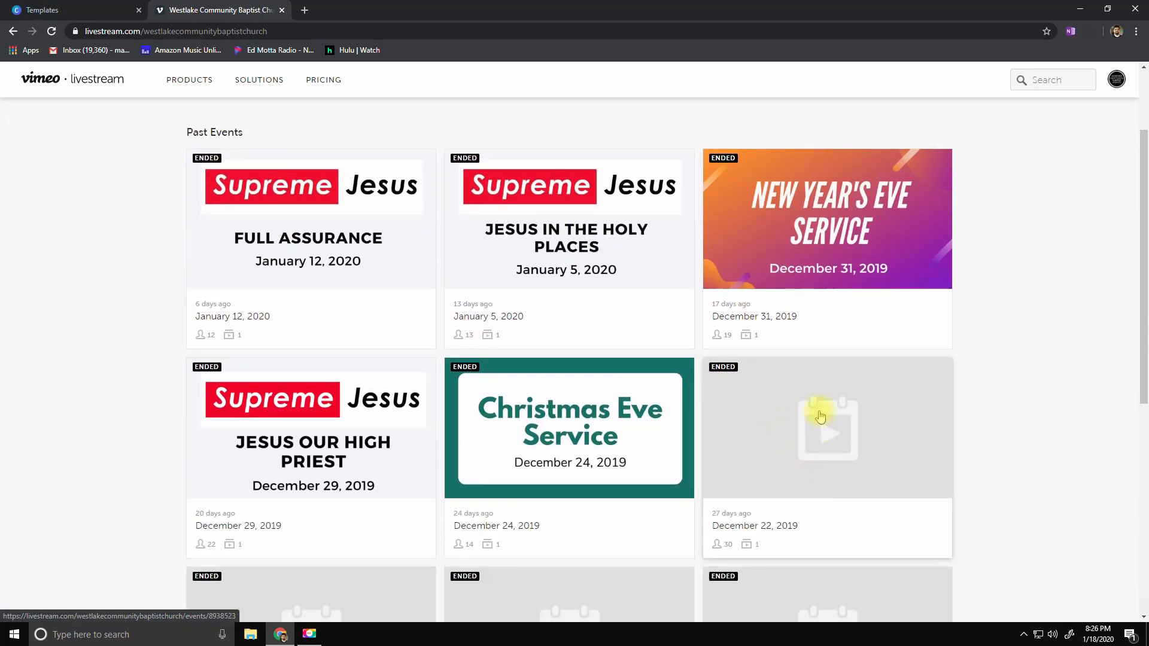
{"action": "scroll", "coordinate": [817, 424], "scroll_direction": "down", "scroll_amount": 2}
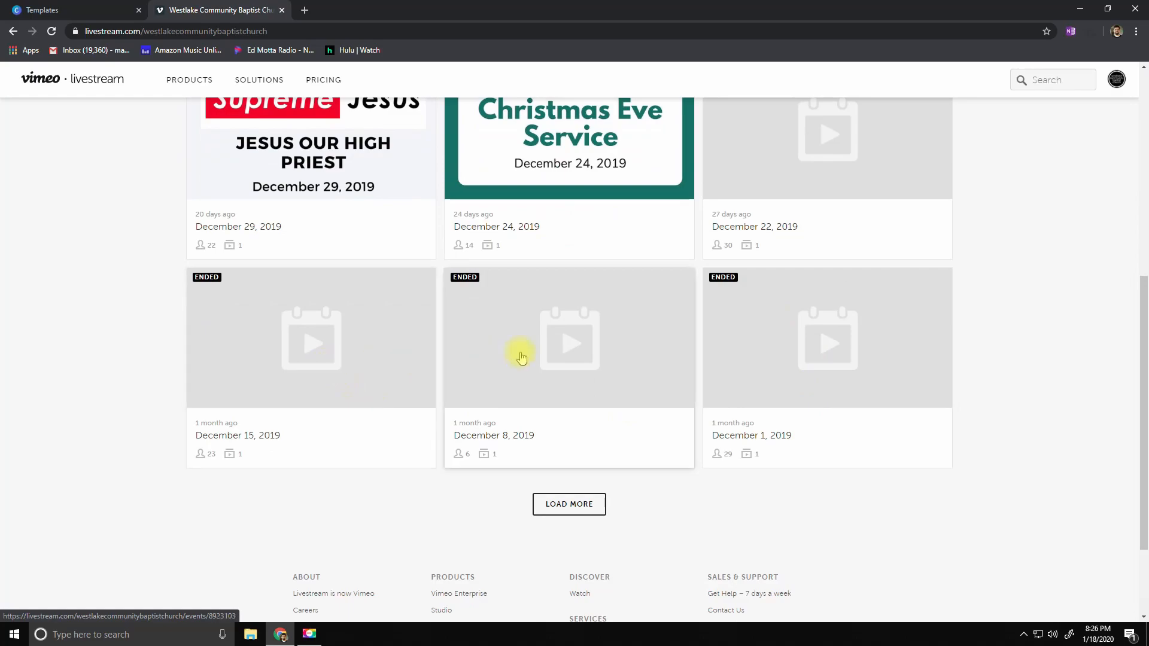
{"action": "left_click", "coordinate": [572, 504]}
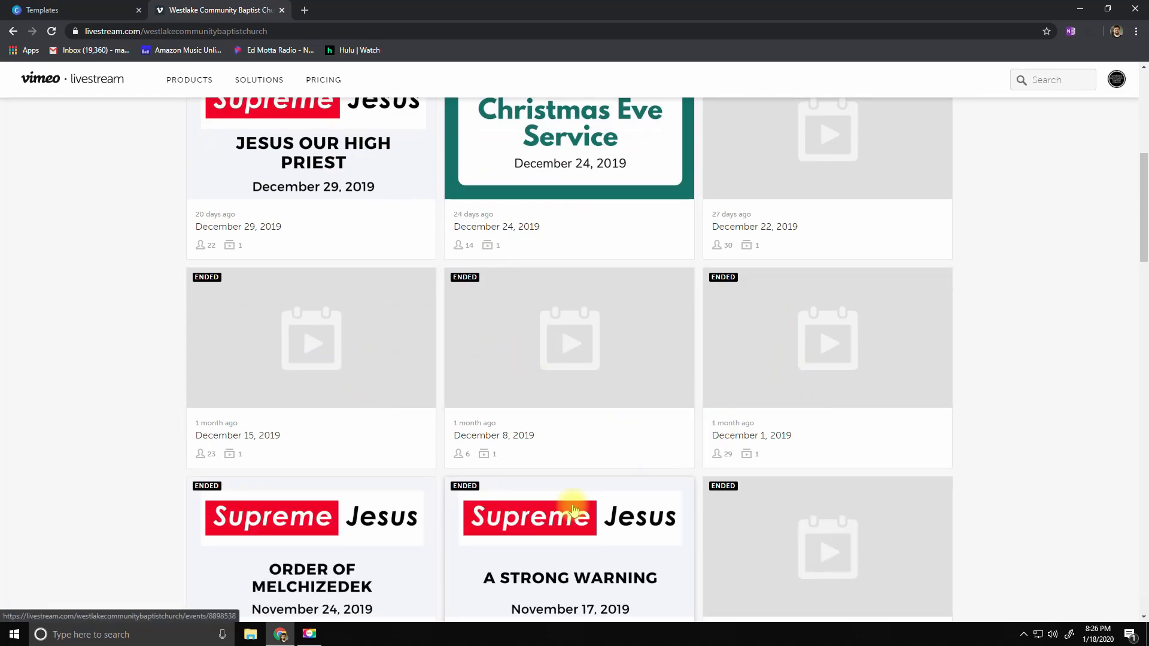
{"action": "scroll", "coordinate": [617, 435], "scroll_direction": "down", "scroll_amount": 4}
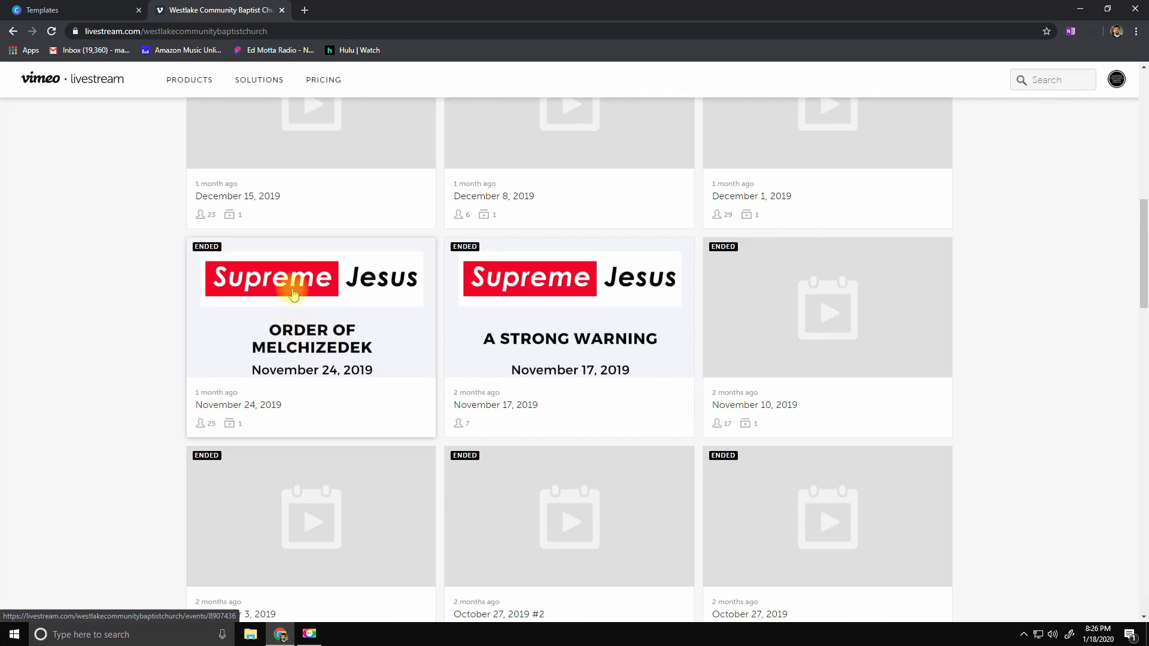
- Switch back to Canva and create a new presentation design from its home page
{"action": "left_click", "coordinate": [104, 10]}
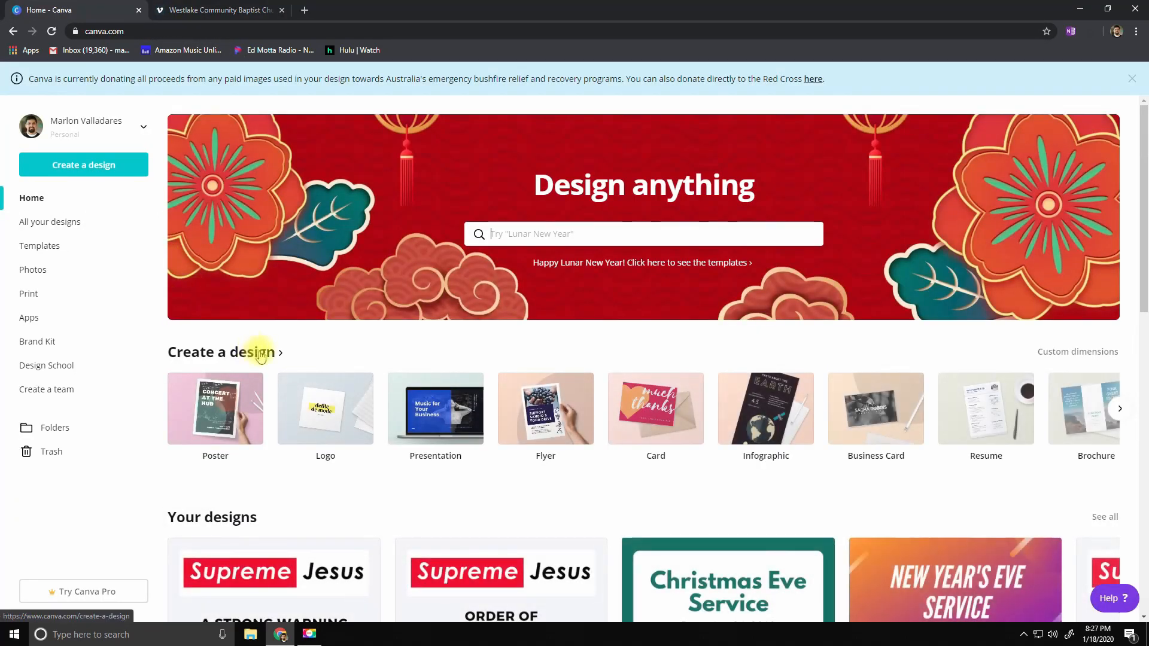
{"action": "left_click", "coordinate": [435, 434]}
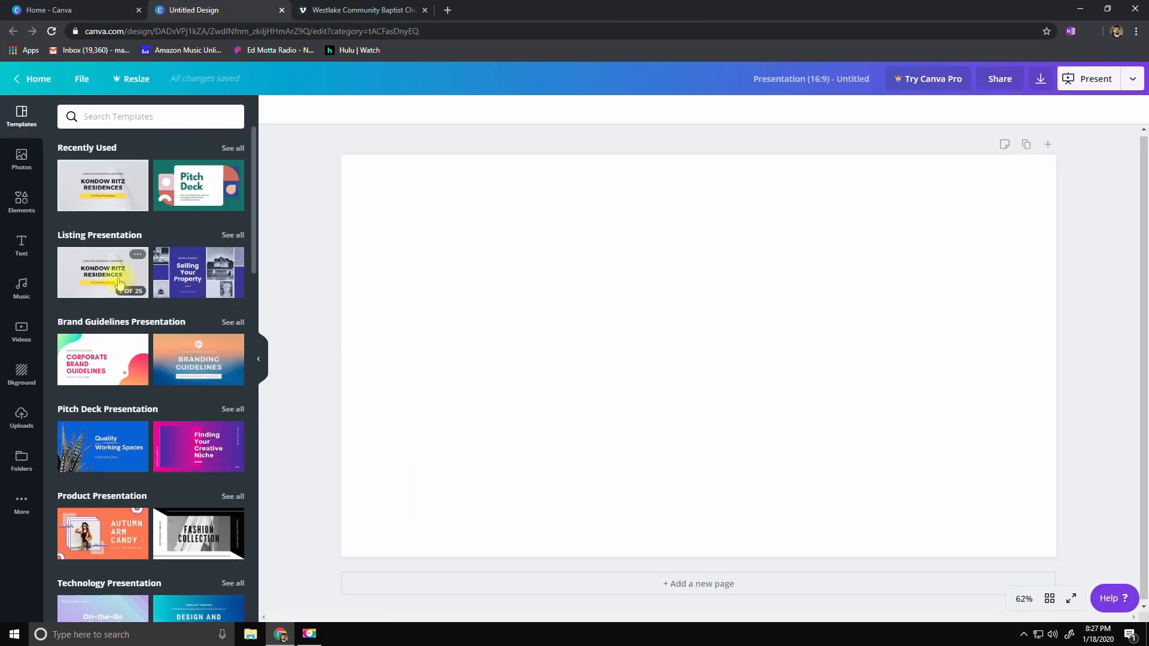
- Apply the "Kondow Ritz Residences" cover page from the Black and Yellow Modern Building Product Presentation template to the blank page
{"action": "mouse_move", "coordinate": [93, 280]}
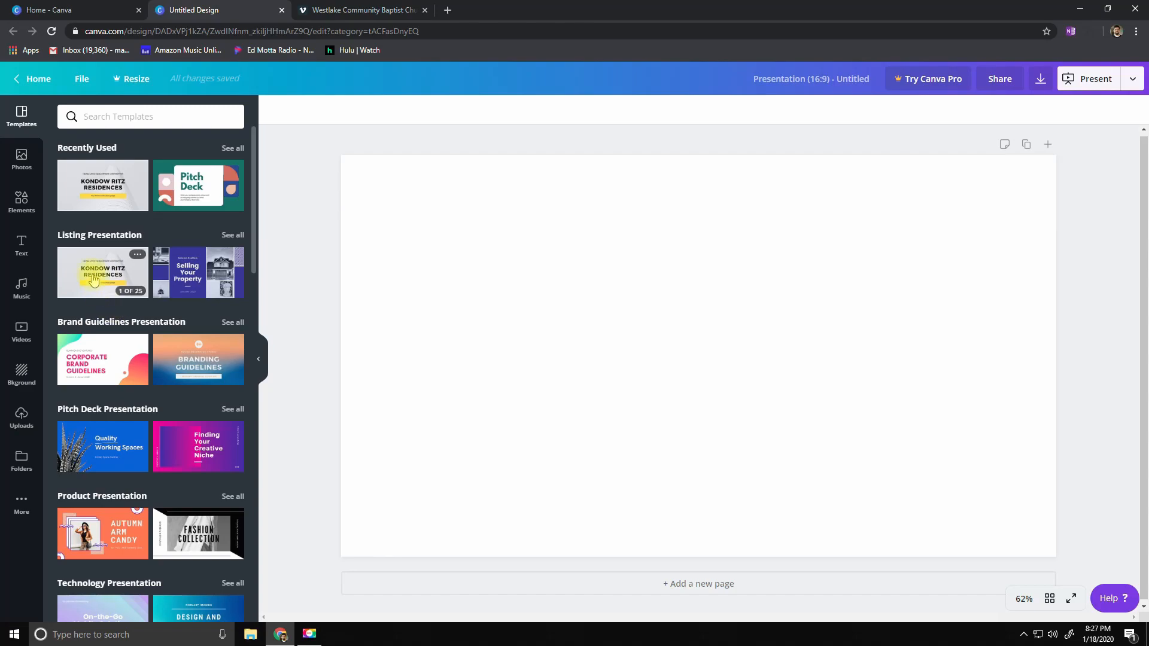
{"action": "left_click", "coordinate": [93, 280]}
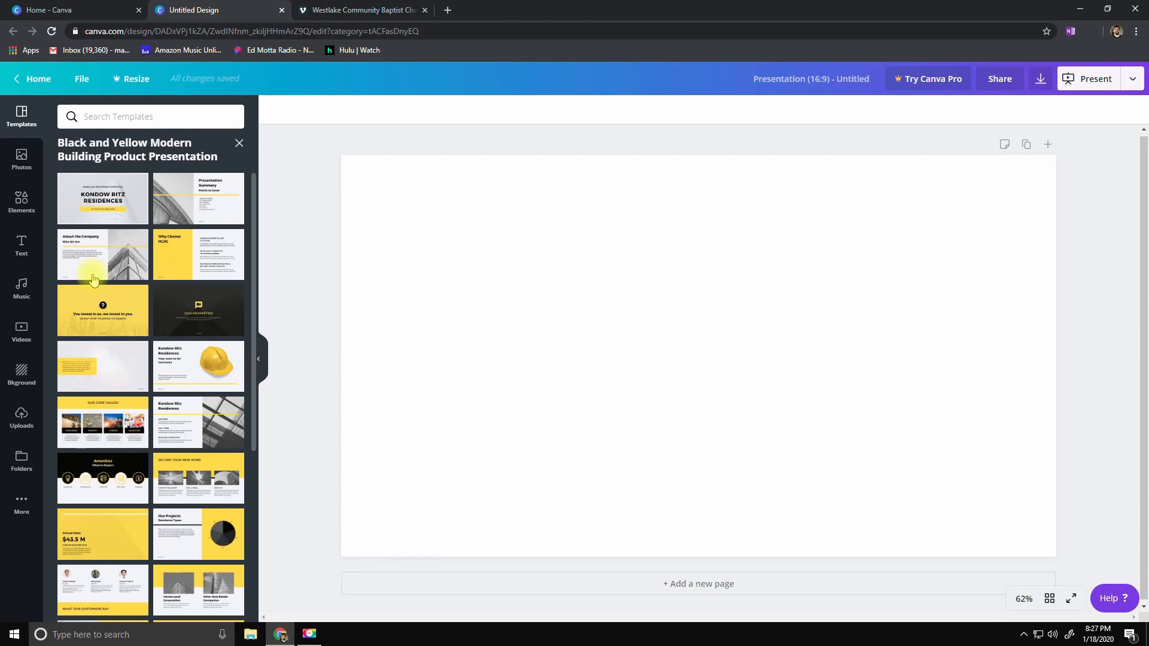
{"action": "scroll", "coordinate": [93, 278], "scroll_direction": "down", "scroll_amount": 5}
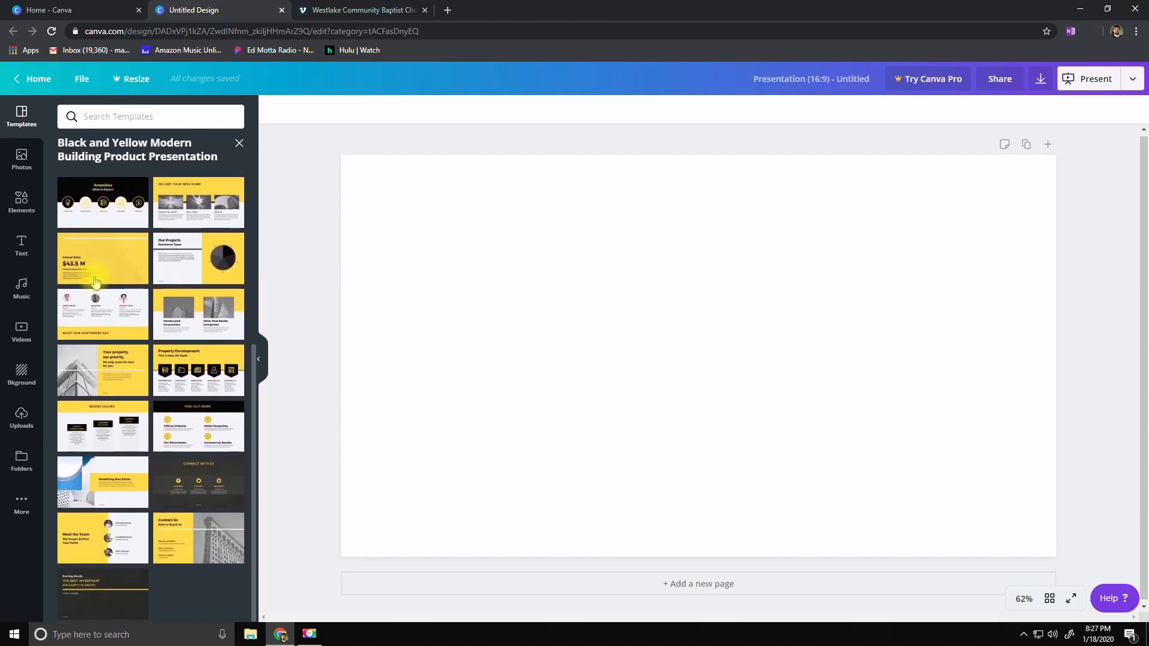
{"action": "scroll", "coordinate": [96, 282], "scroll_direction": "up", "scroll_amount": 1}
{"action": "scroll", "coordinate": [96, 282], "scroll_direction": "up", "scroll_amount": 4}
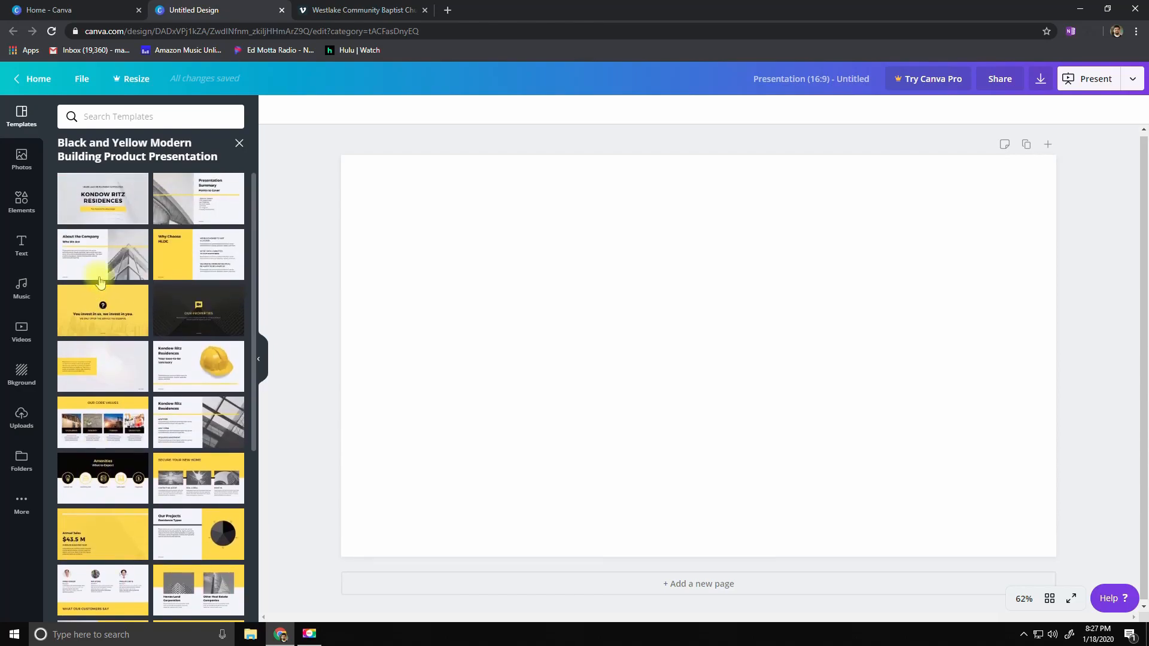
{"action": "left_click", "coordinate": [103, 214]}
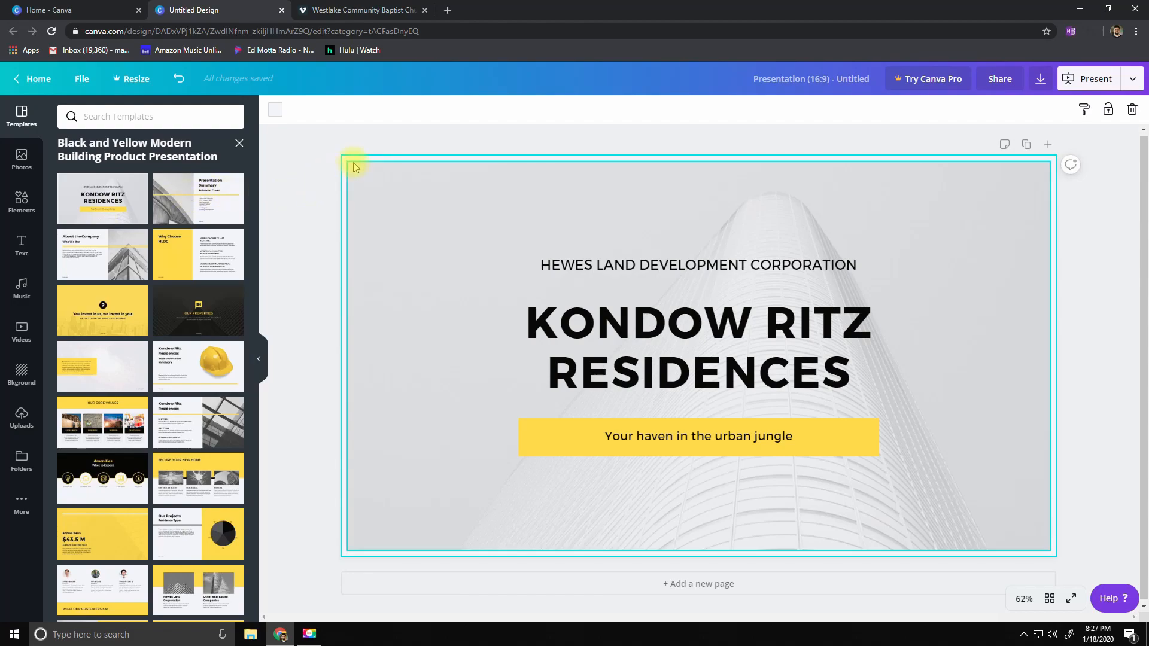
- Delete the building background photo from the cover page
{"action": "left_click", "coordinate": [389, 170]}
{"action": "left_click_drag", "start_coordinate": [469, 206], "coordinate": [475, 244]}
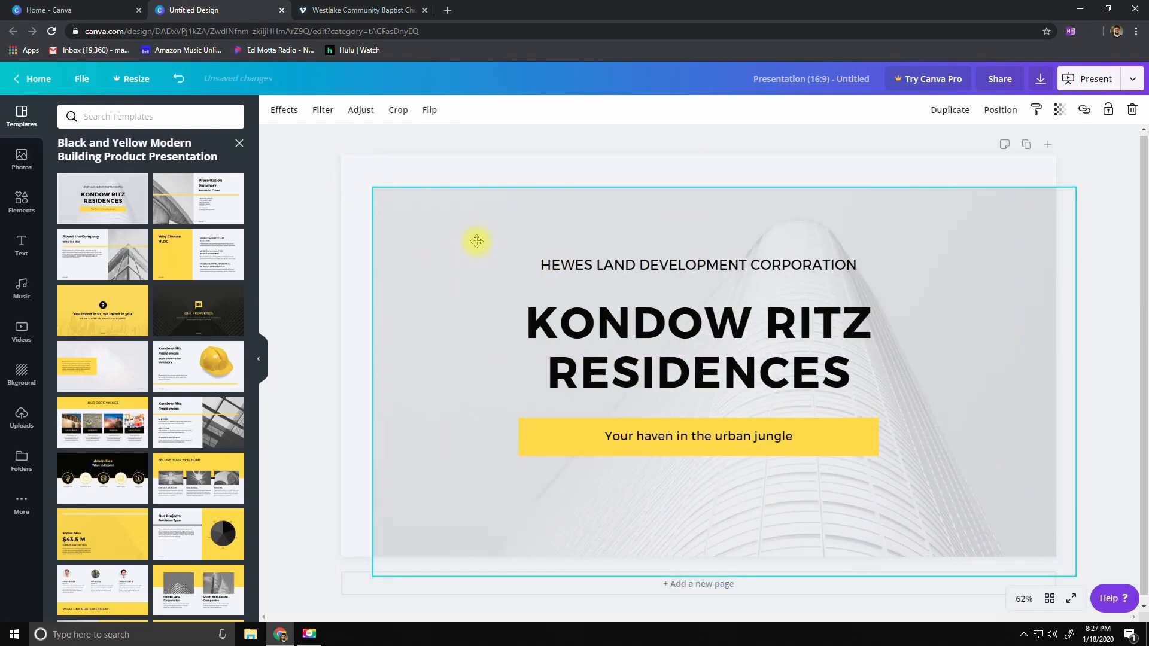
{"action": "left_click", "coordinate": [179, 79]}
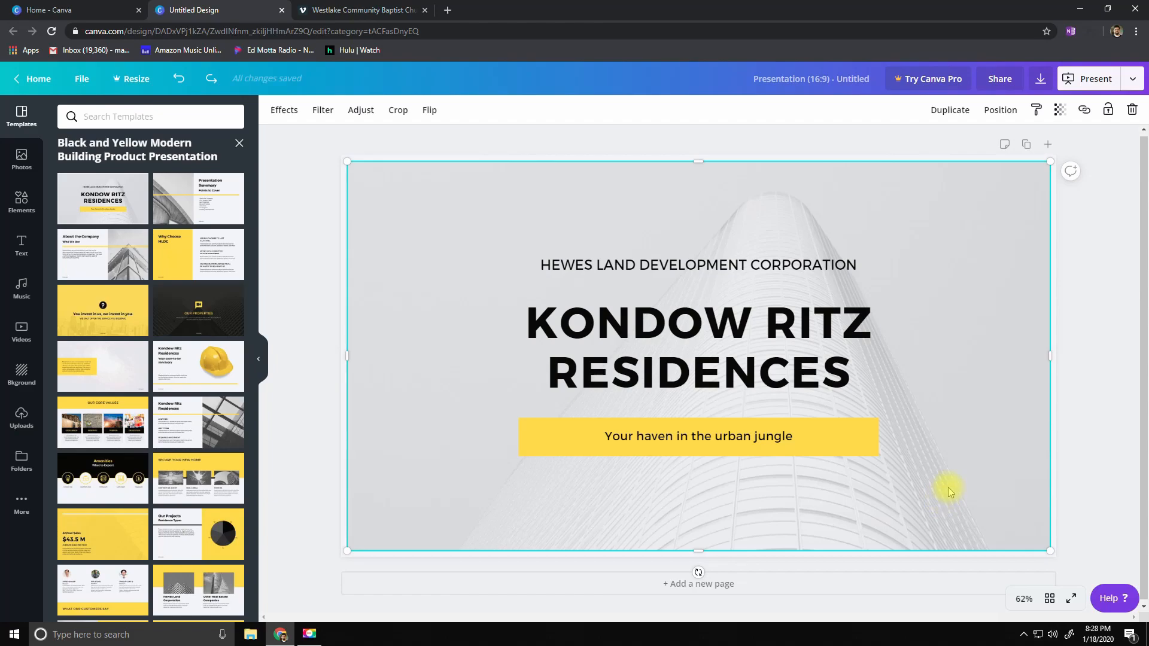
{"action": "key", "text": "Delete"}
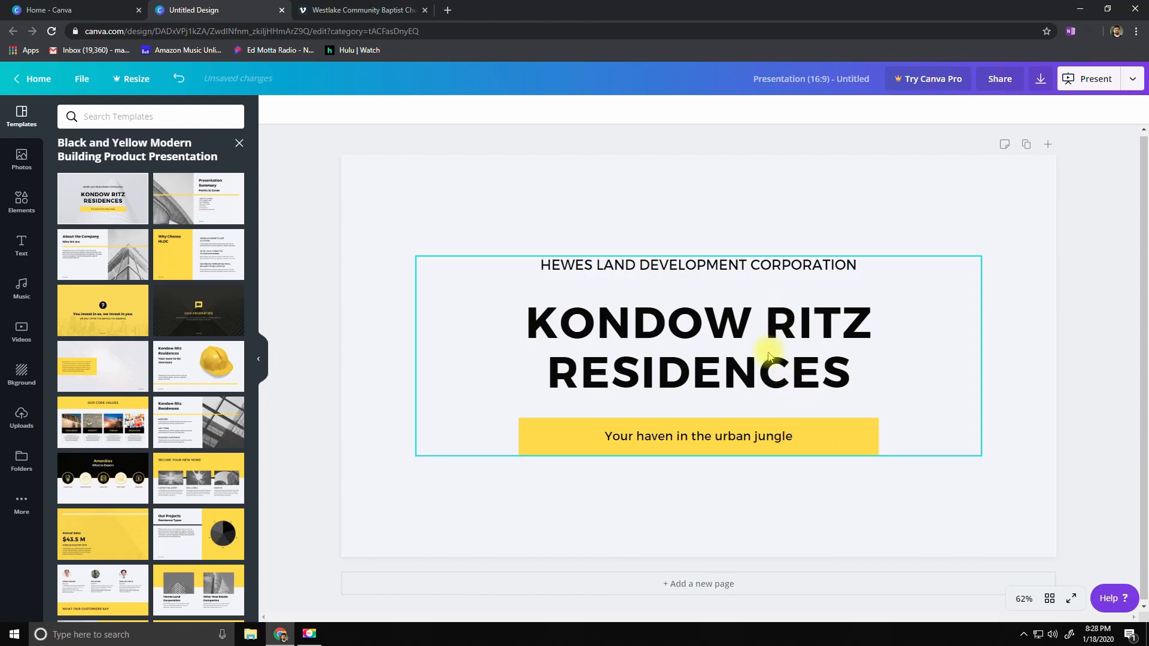
- Move the grouped text block up to the page's upper margin guide, keeping it centred horizontally
{"action": "mouse_move", "coordinate": [776, 321]}
{"action": "left_mouse_down"}
{"action": "mouse_move", "coordinate": [772, 364]}
{"action": "mouse_move", "coordinate": [786, 390]}
{"action": "mouse_move", "coordinate": [773, 318]}
{"action": "left_mouse_up"}
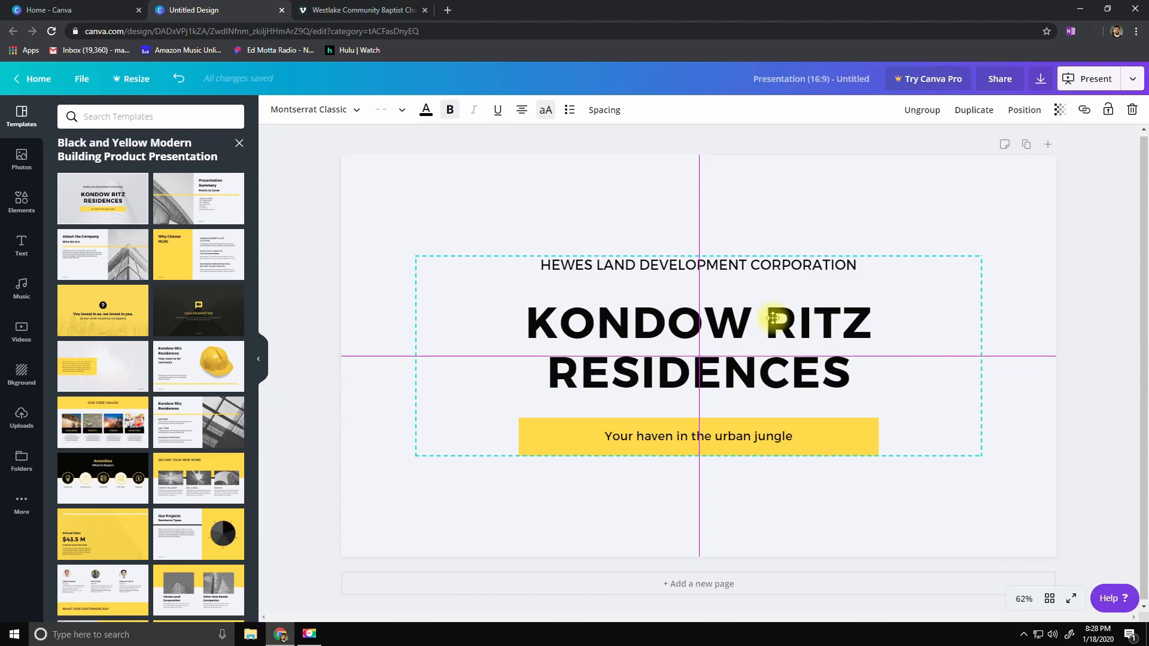
{"action": "mouse_move", "coordinate": [772, 318]}
{"action": "left_mouse_down"}
{"action": "mouse_move", "coordinate": [799, 322]}
{"action": "mouse_move", "coordinate": [773, 315]}
{"action": "left_mouse_up"}
{"action": "left_click_drag", "start_coordinate": [773, 315], "coordinate": [773, 315]}
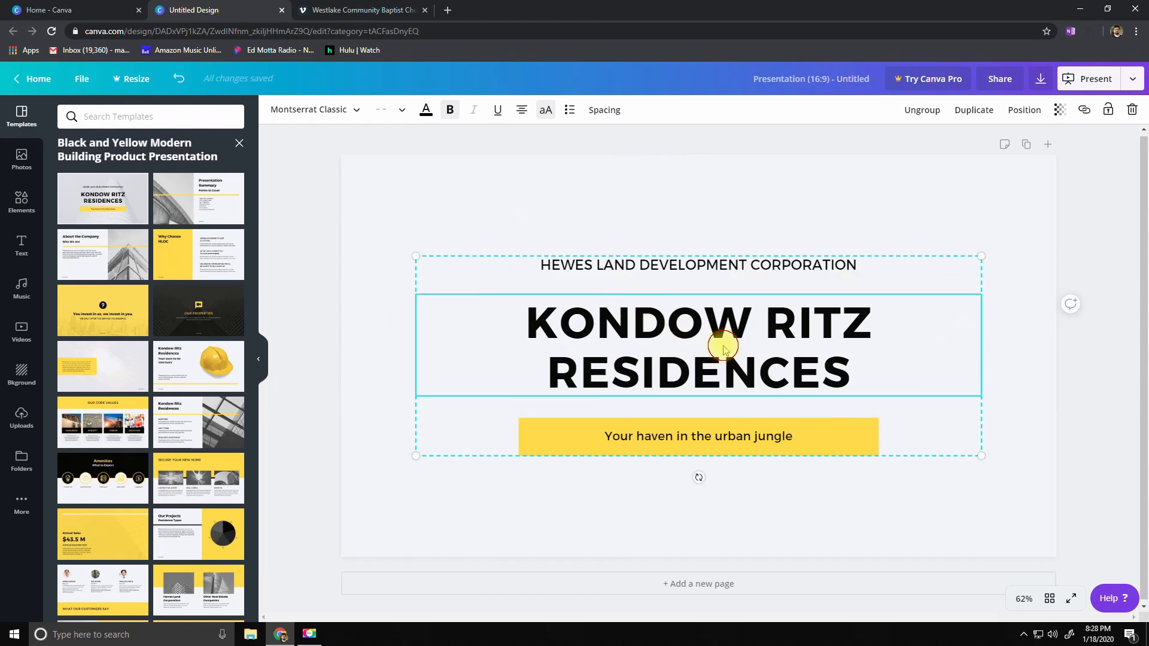
{"action": "left_click_drag", "start_coordinate": [726, 341], "coordinate": [762, 285]}
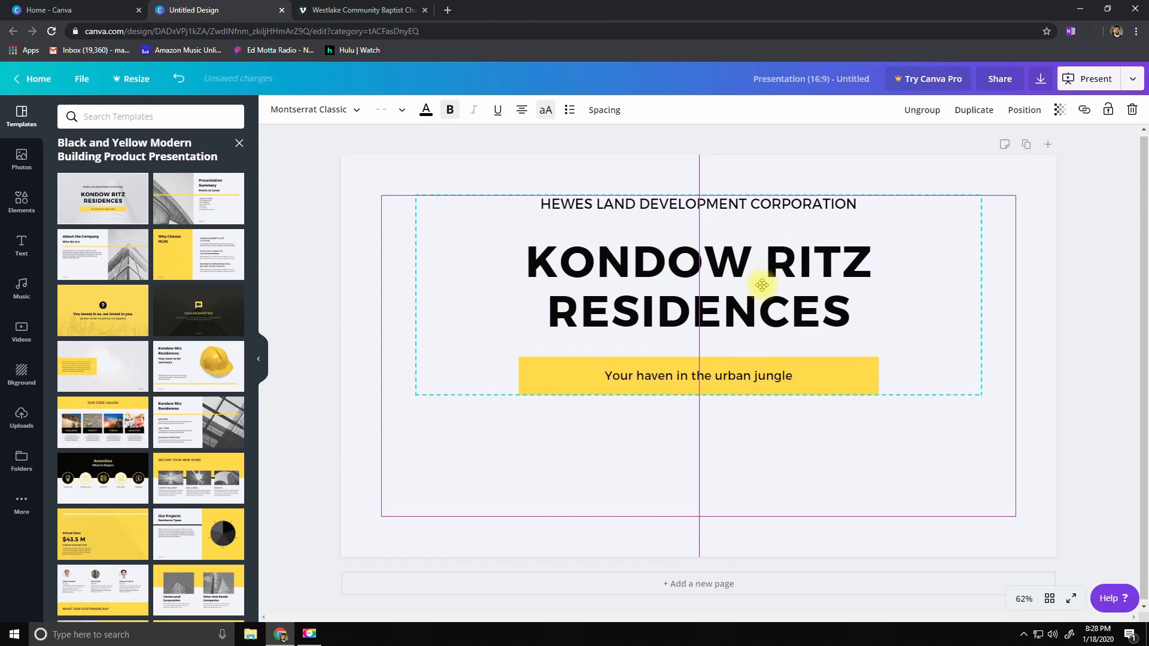
{"action": "left_click_drag", "start_coordinate": [762, 285], "coordinate": [762, 285]}
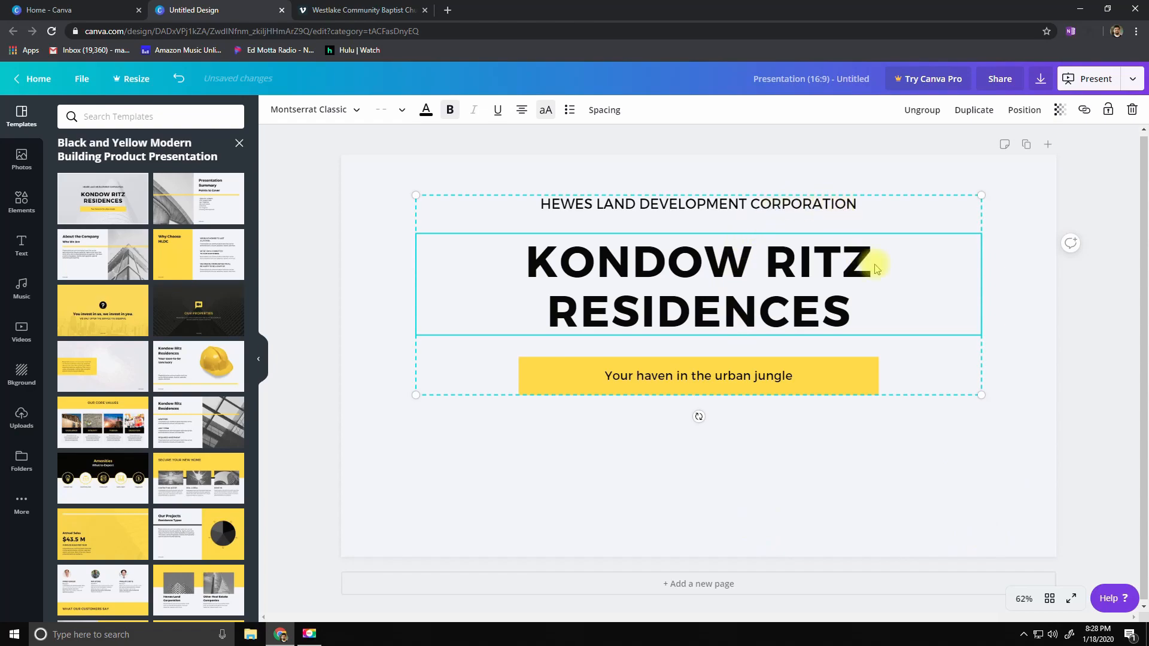
- Move the grouped text block down near the lower edge of the page, keeping it centred horizontally
{"action": "left_click", "coordinate": [1021, 447]}
{"action": "left_click_drag", "start_coordinate": [764, 201], "coordinate": [767, 203]}
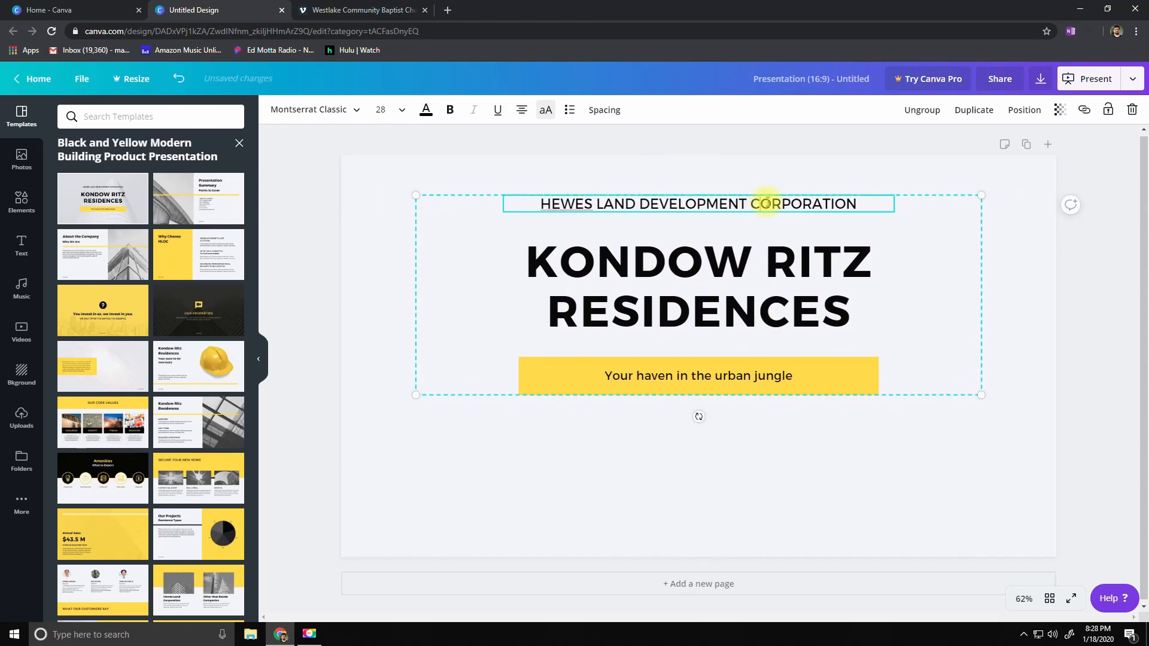
{"action": "left_click_drag", "start_coordinate": [931, 214], "coordinate": [929, 214]}
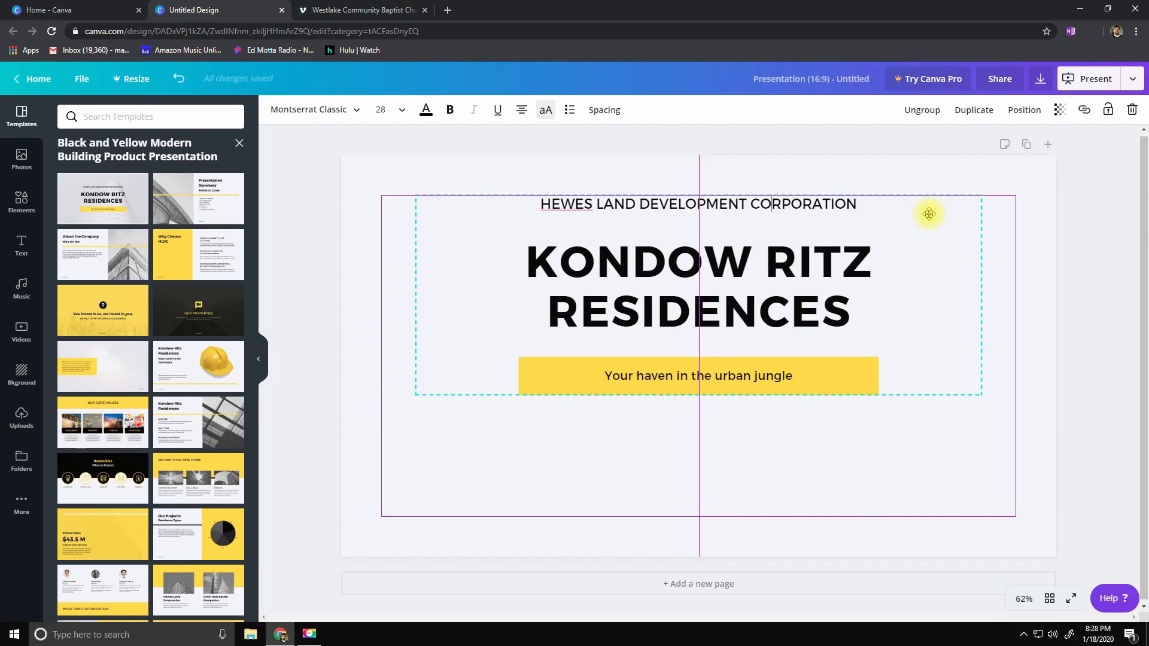
{"action": "left_click_drag", "start_coordinate": [929, 214], "coordinate": [929, 214]}
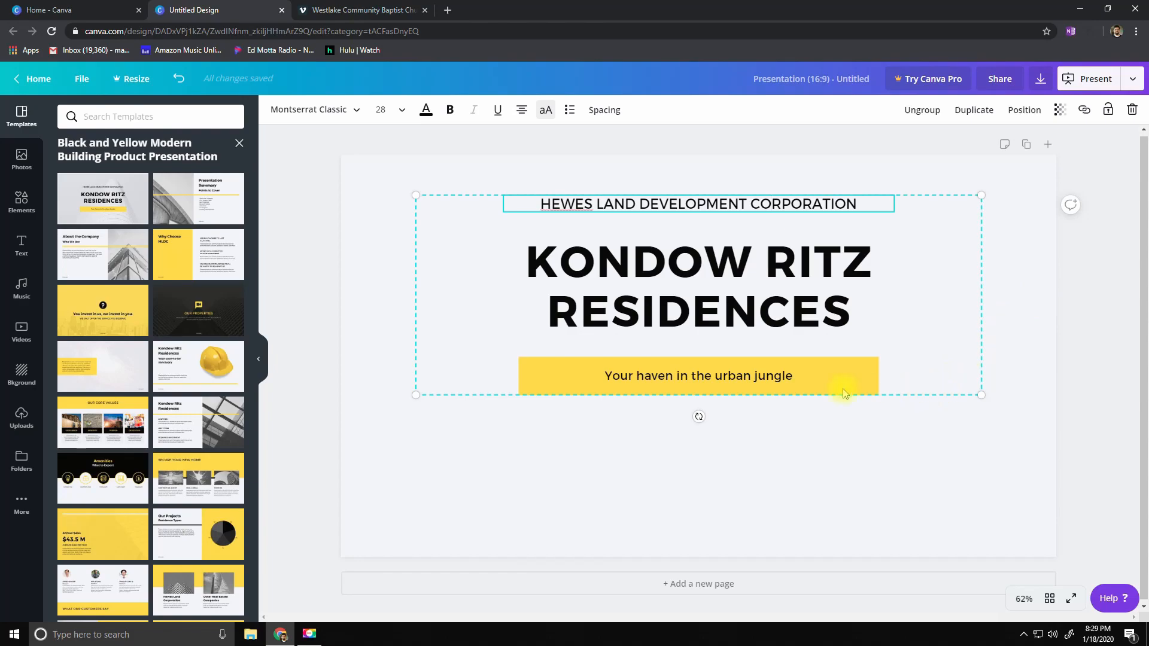
{"action": "left_click_drag", "start_coordinate": [864, 253], "coordinate": [861, 411]}
{"action": "left_click_drag", "start_coordinate": [866, 363], "coordinate": [855, 377]}
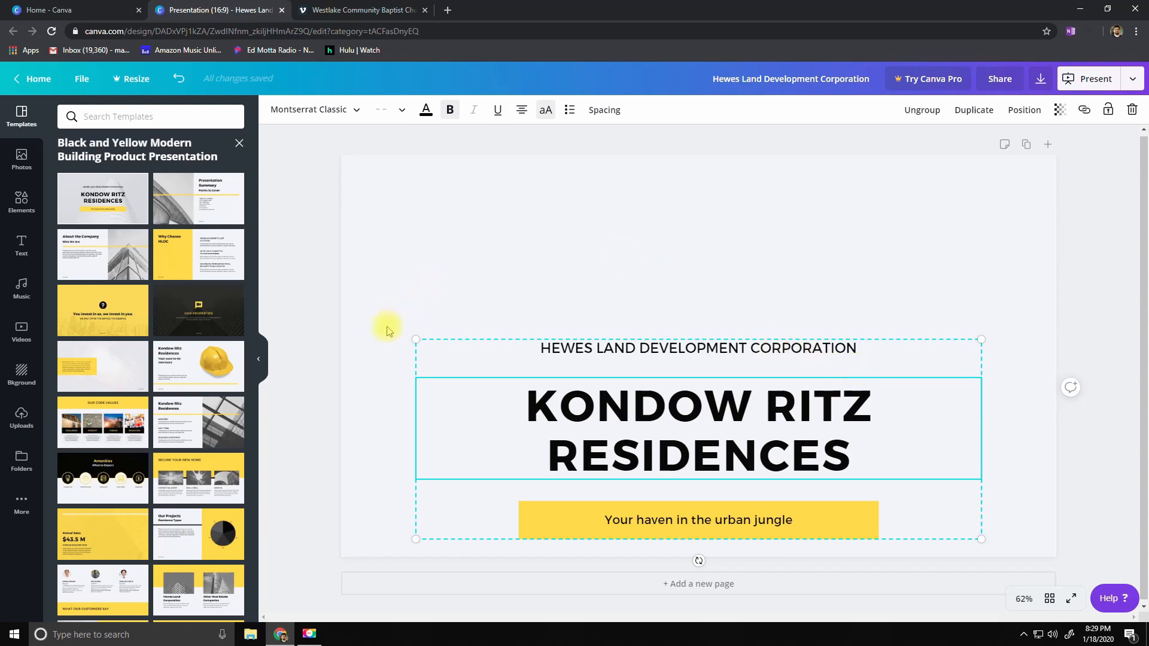
- Ungroup the text block so the heading line, title and yellow tagline bar are separate elements
{"action": "left_click", "coordinate": [374, 365]}
{"action": "left_click", "coordinate": [654, 347]}
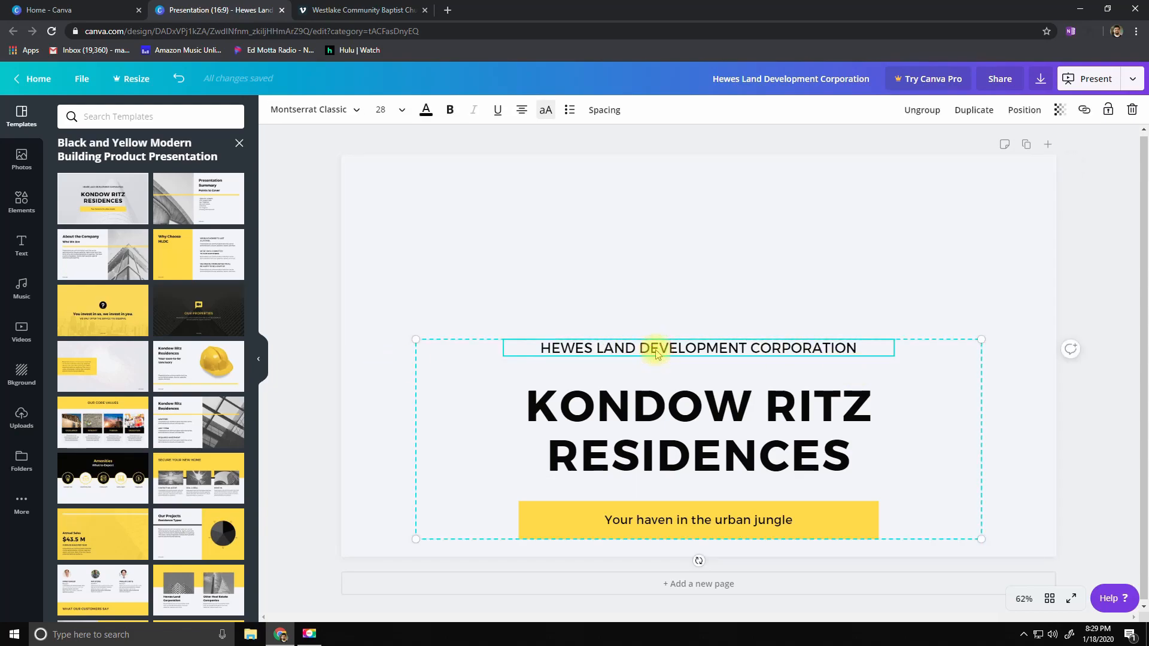
{"action": "left_click", "coordinate": [707, 522]}
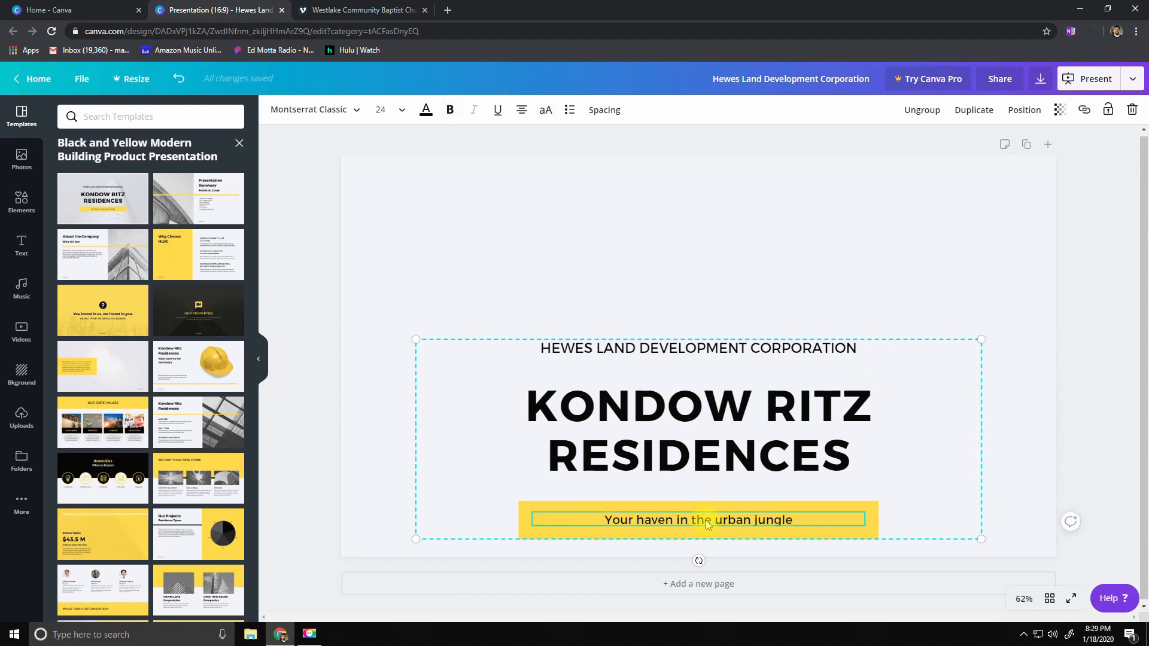
{"action": "left_click", "coordinate": [870, 532]}
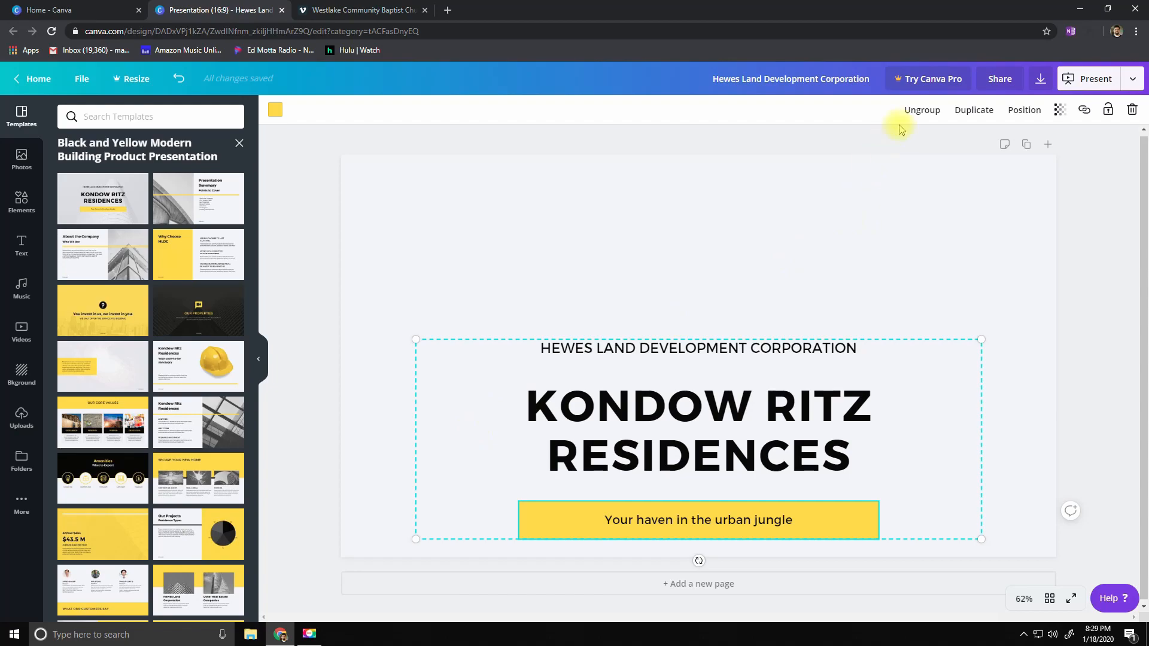
{"action": "left_click", "coordinate": [920, 114]}
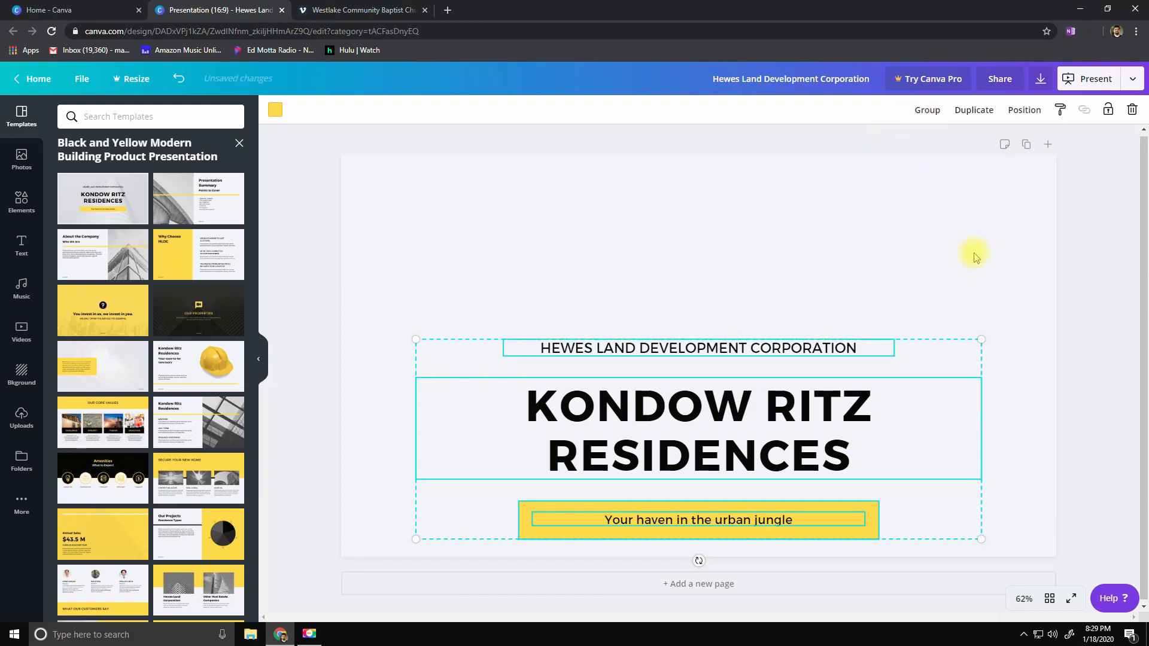
- Move the "Hewes Land Development Corporation" line up and to the left, and the "Kondow Ritz Residences" title up and to the right
{"action": "left_click_drag", "start_coordinate": [844, 344], "coordinate": [731, 302]}
{"action": "left_click", "coordinate": [821, 359]}
{"action": "left_click", "coordinate": [821, 349]}
{"action": "left_click_drag", "start_coordinate": [832, 425], "coordinate": [887, 383]}
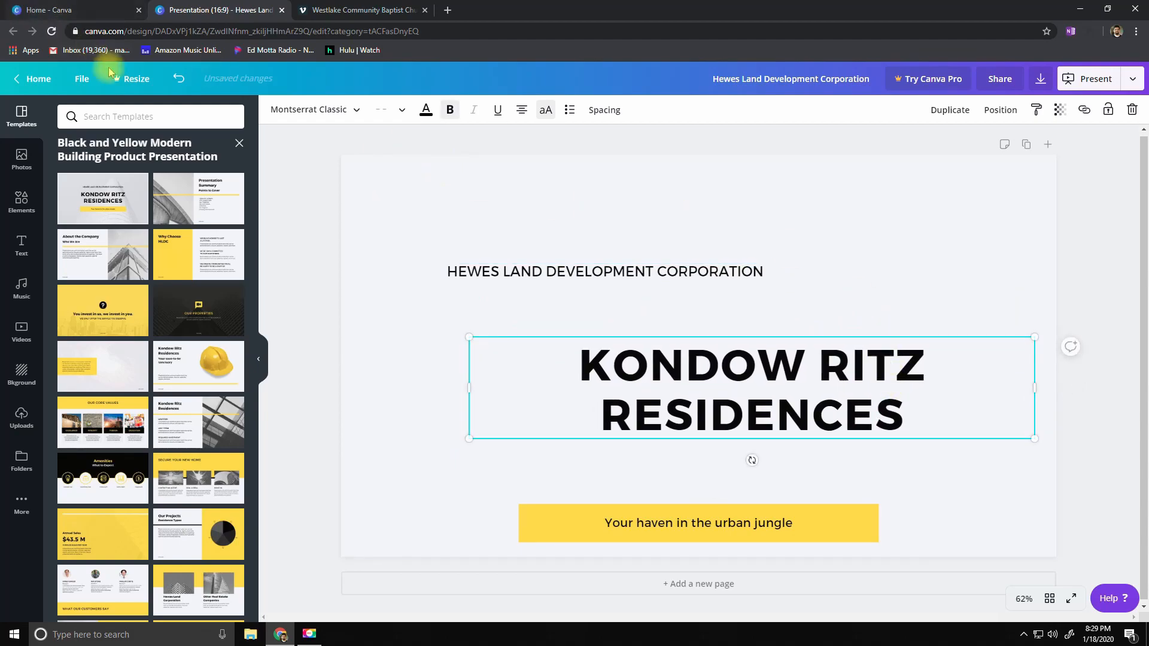
- Undo the last two moves of the heading line and title, and delete the "Hewes Land Development Corporation" line
{"action": "left_click", "coordinate": [179, 79]}
{"action": "left_click", "coordinate": [179, 78]}
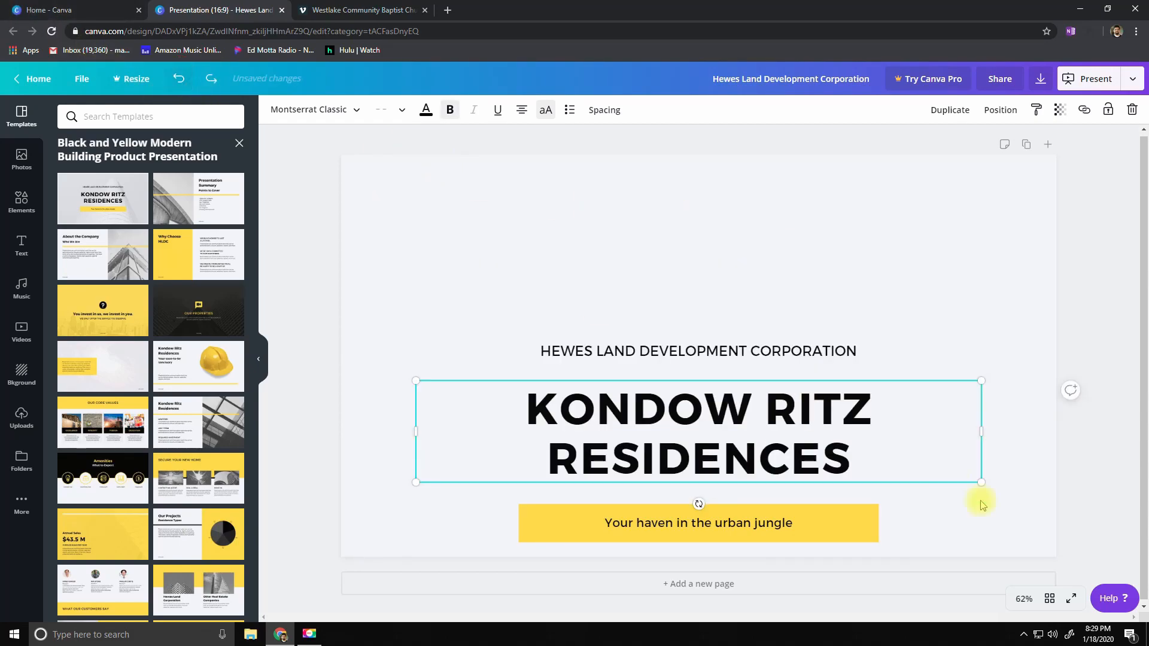
{"action": "left_click", "coordinate": [810, 356]}
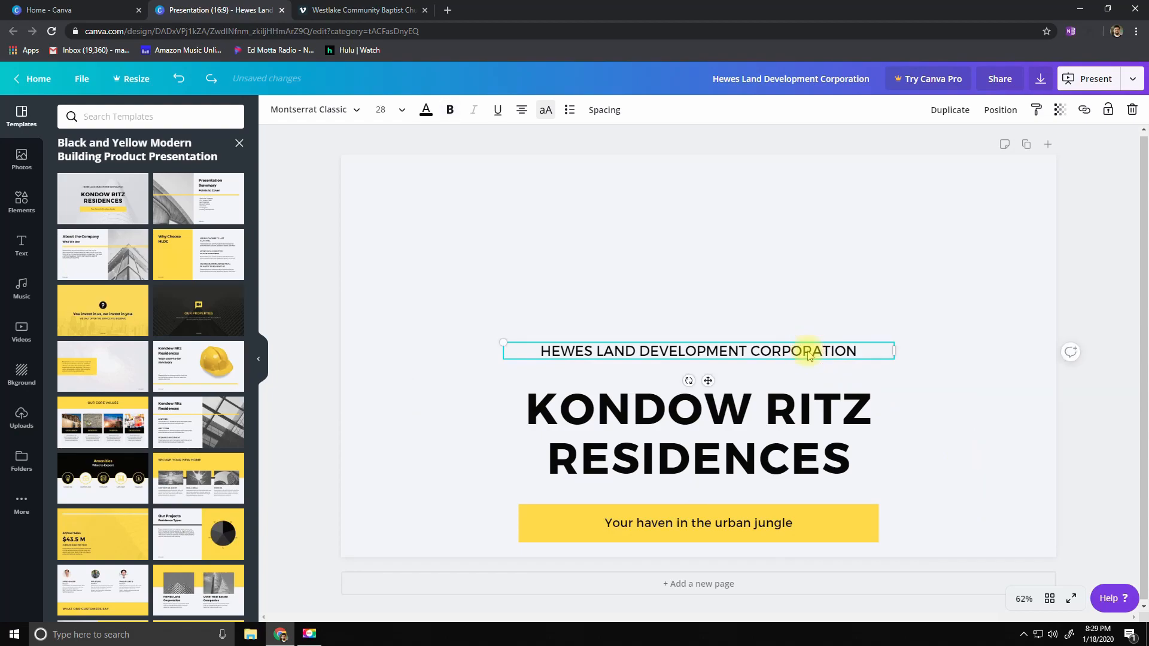
{"action": "key", "text": "Delete"}
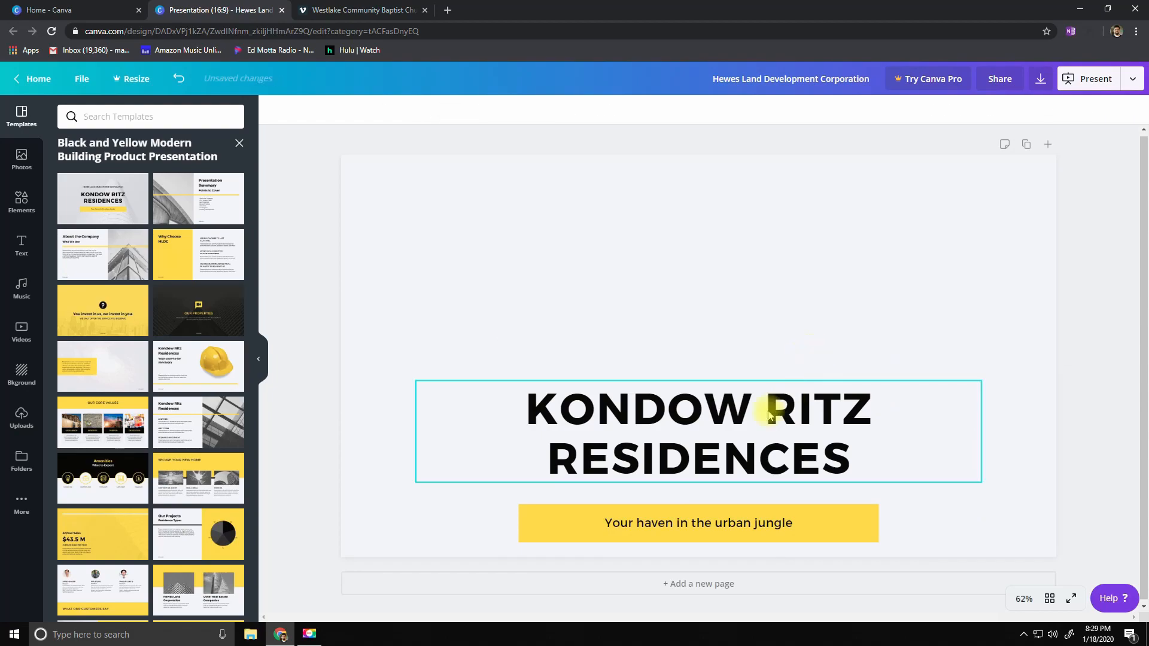
{"action": "left_click", "coordinate": [746, 421]}
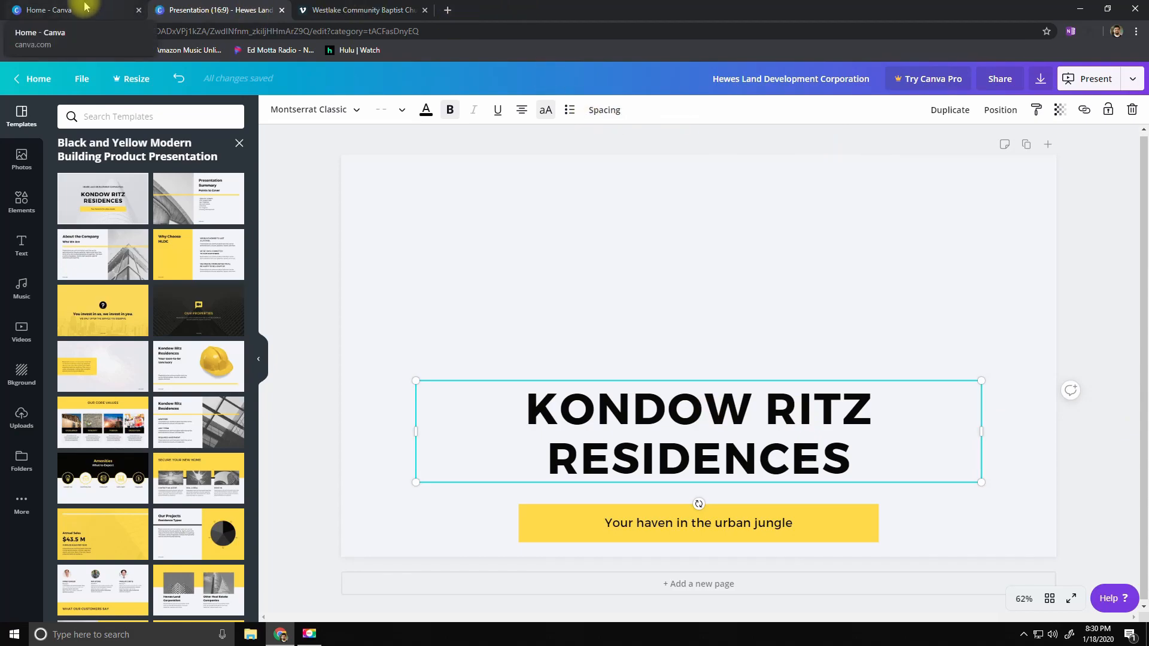
{"action": "left_click", "coordinate": [448, 11]}
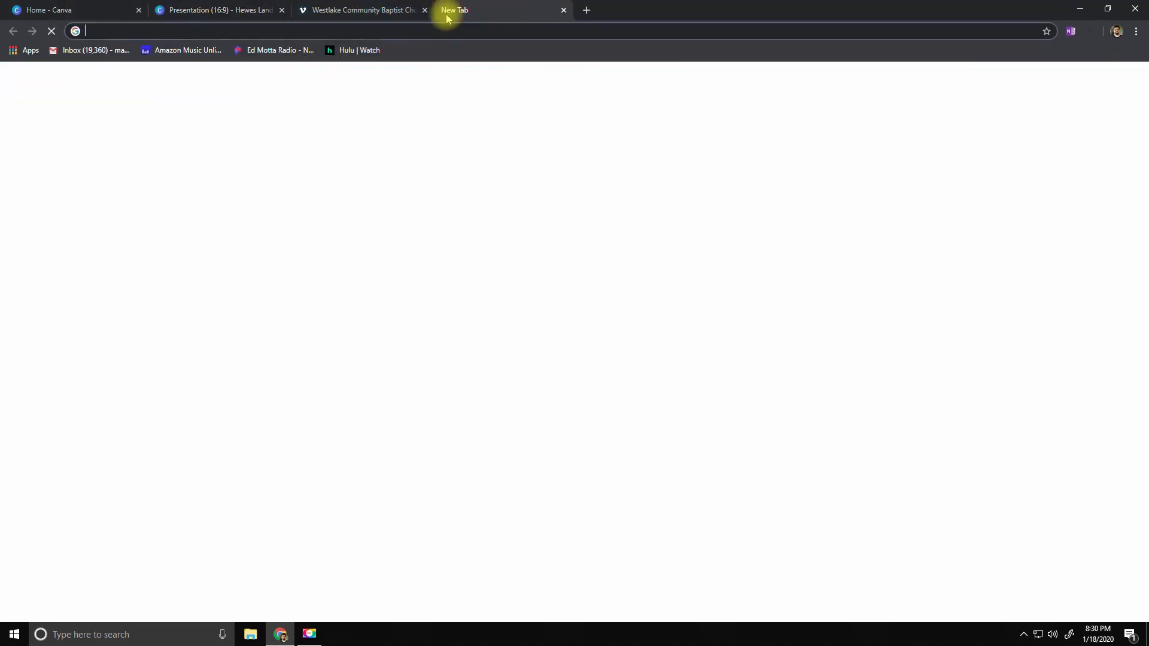
{"action": "left_click", "coordinate": [594, 11]}
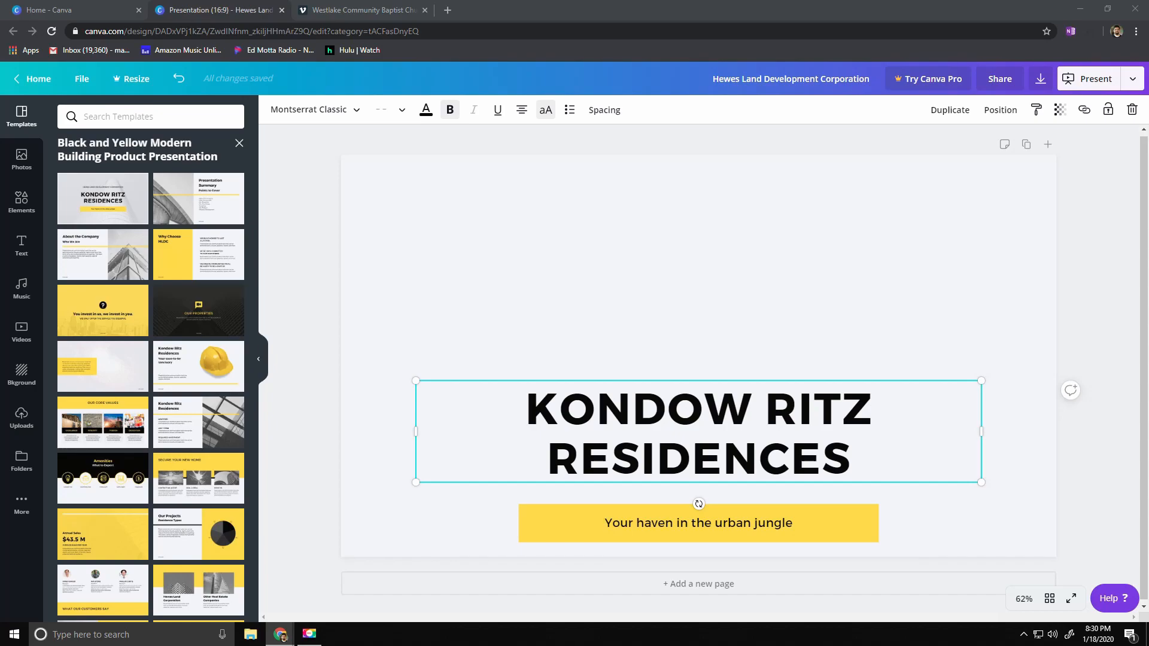
- Replace the "Kondow Ritz Residences" title text with "ENTERING GOD'S REST"
{"action": "left_click", "coordinate": [694, 414]}
{"action": "left_click_drag", "start_coordinate": [854, 459], "coordinate": [508, 411]}
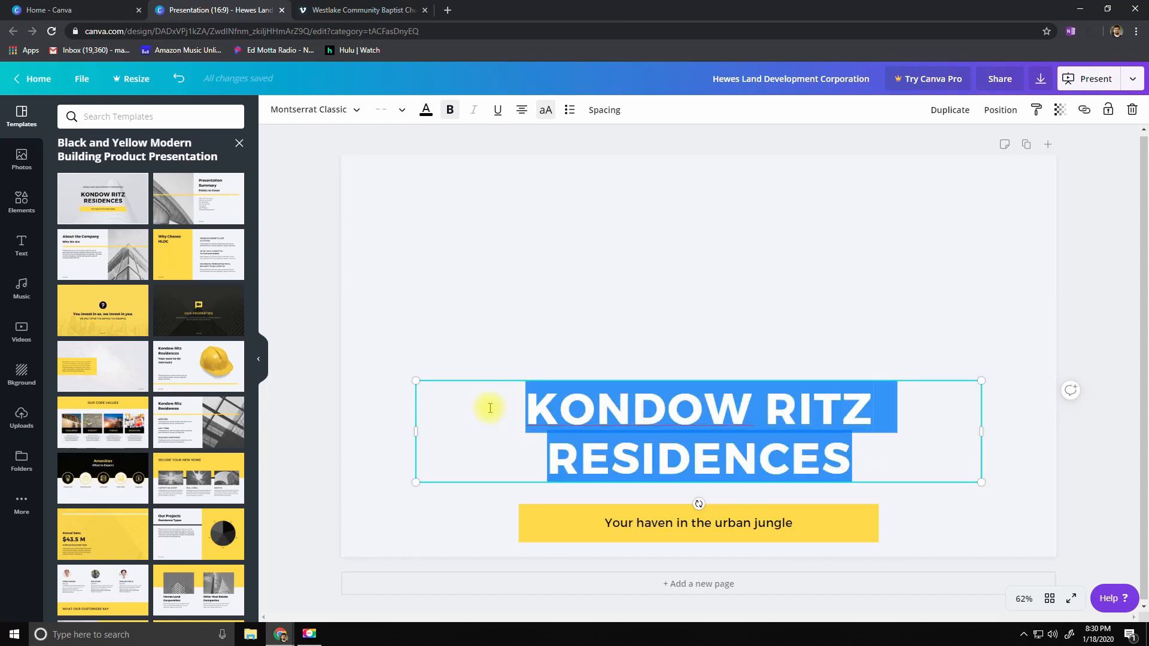
{"action": "type", "text": "E"}
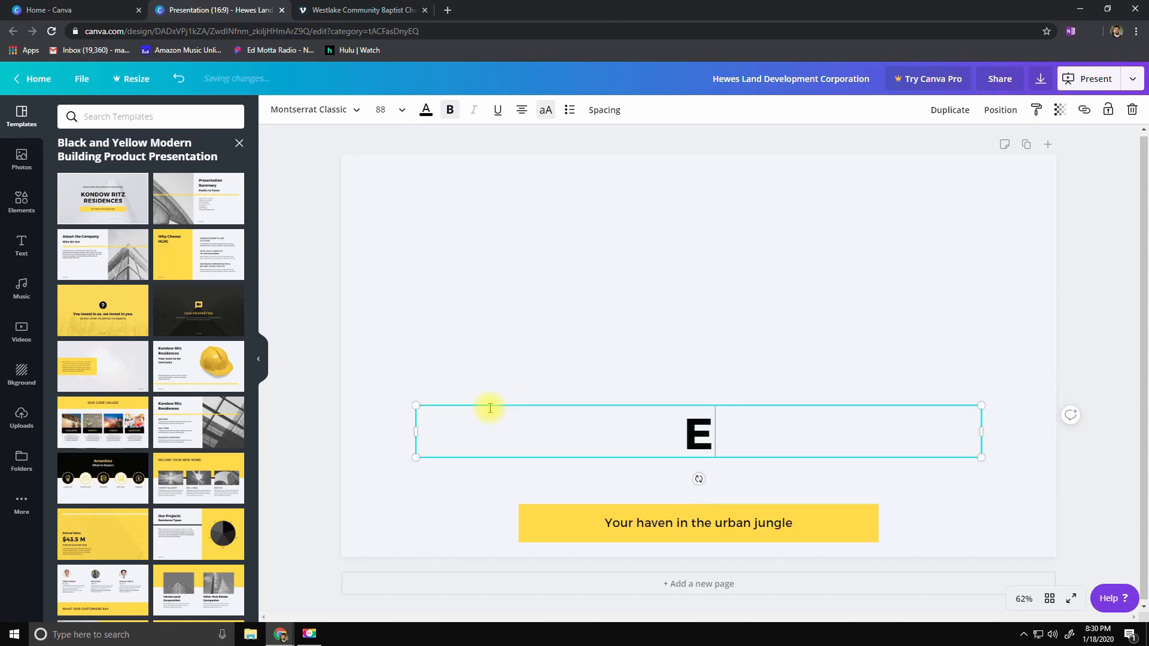
{"action": "type", "text": "NTERING GOD'S REST"}
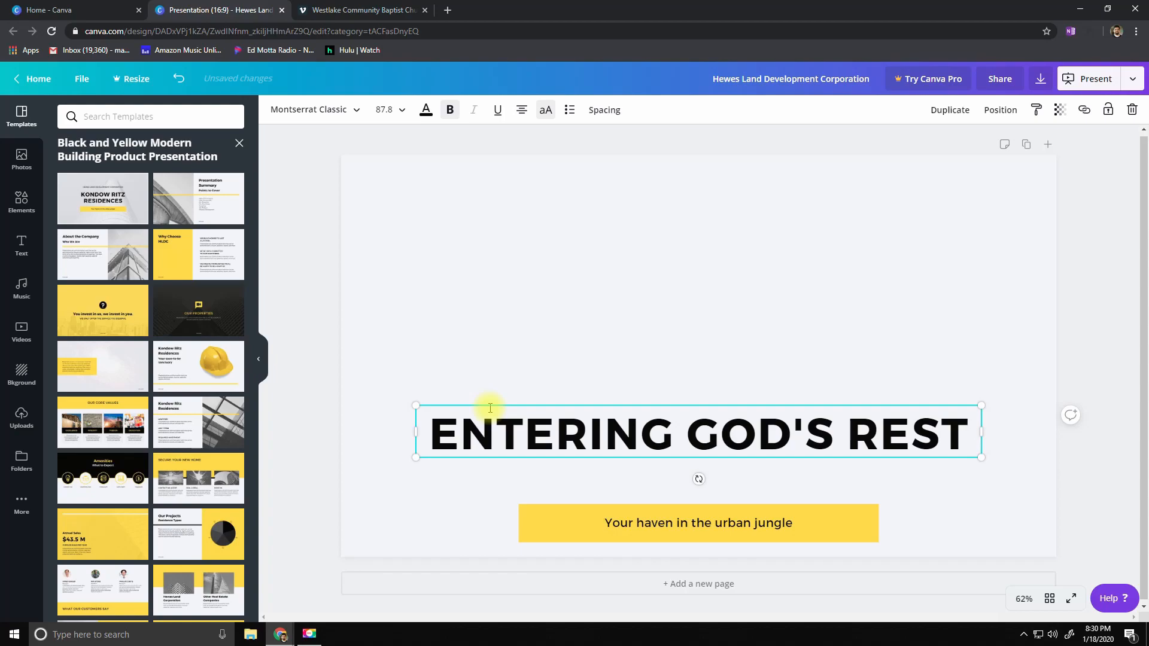
- Try extending the title with the words "IN FREEDOM"
{"action": "type", "text": " IN FREEDOM"}
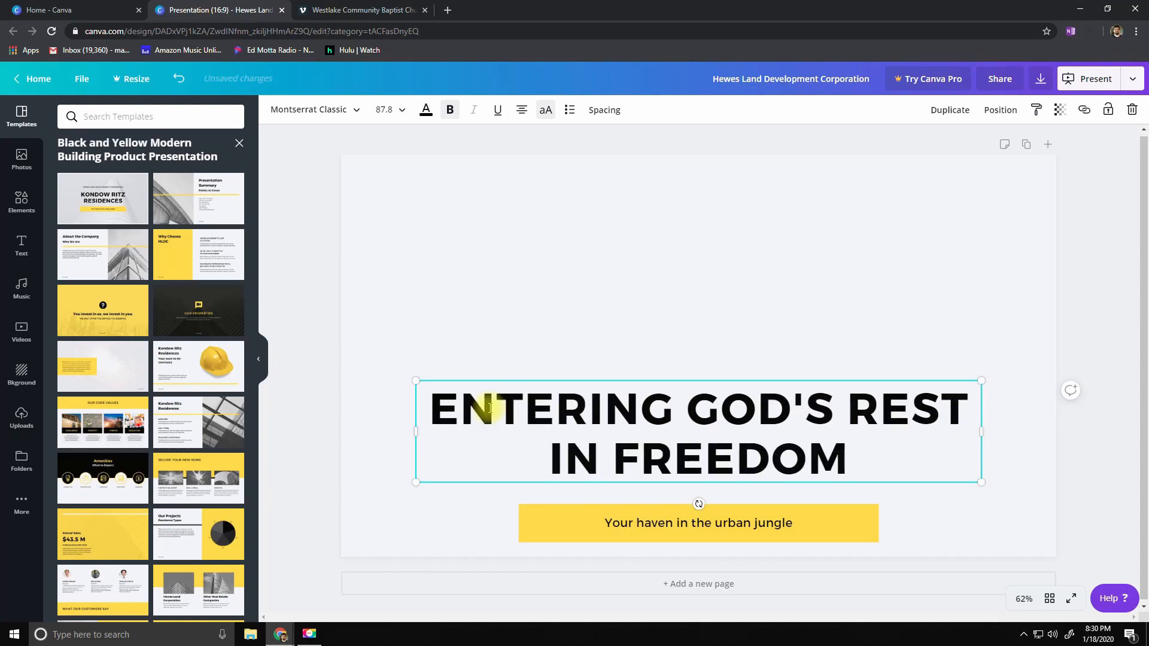
{"action": "left_click_drag", "start_coordinate": [874, 454], "coordinate": [533, 454]}
{"action": "key", "text": "BackSpace"}
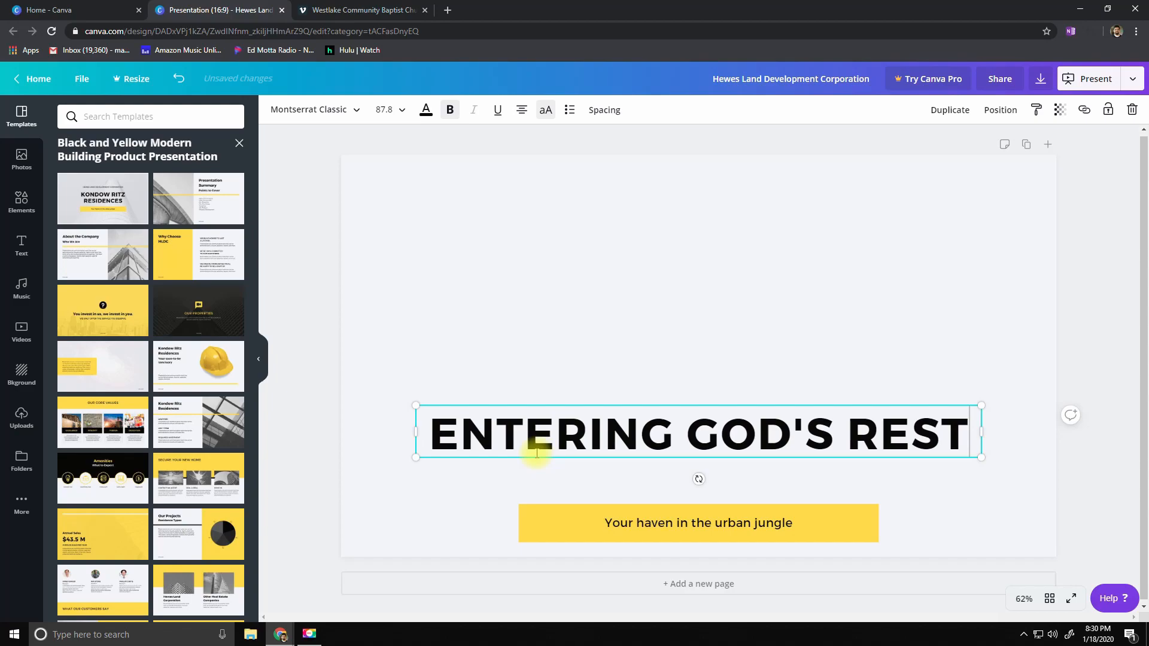
- Delete the yellow bar behind the tagline and replace the tagline text with "November 2, 2019"
{"action": "left_click", "coordinate": [865, 538]}
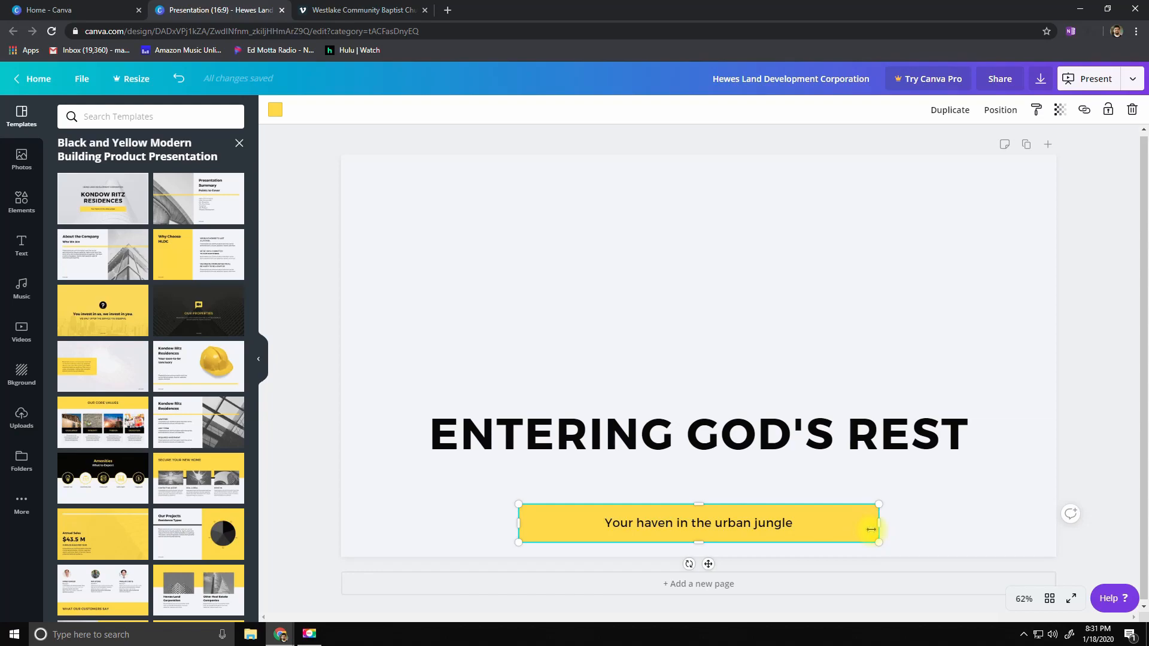
{"action": "key", "text": "Delete"}
{"action": "left_click", "coordinate": [698, 523]}
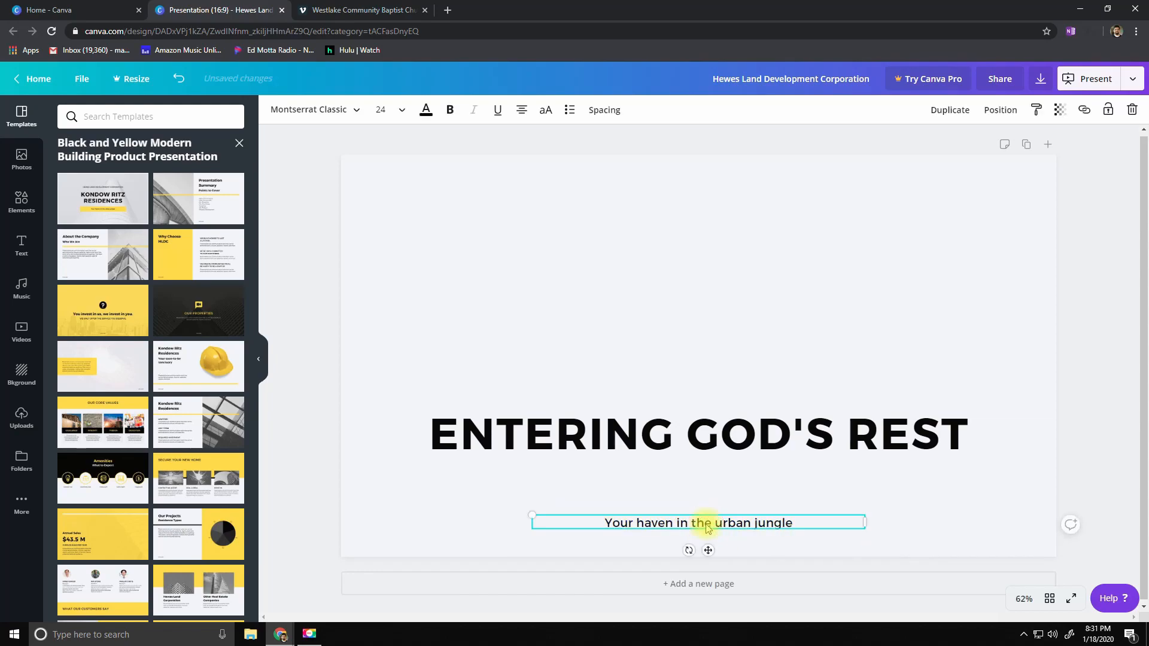
{"action": "double_click", "coordinate": [727, 522]}
{"action": "left_click", "coordinate": [820, 524]}
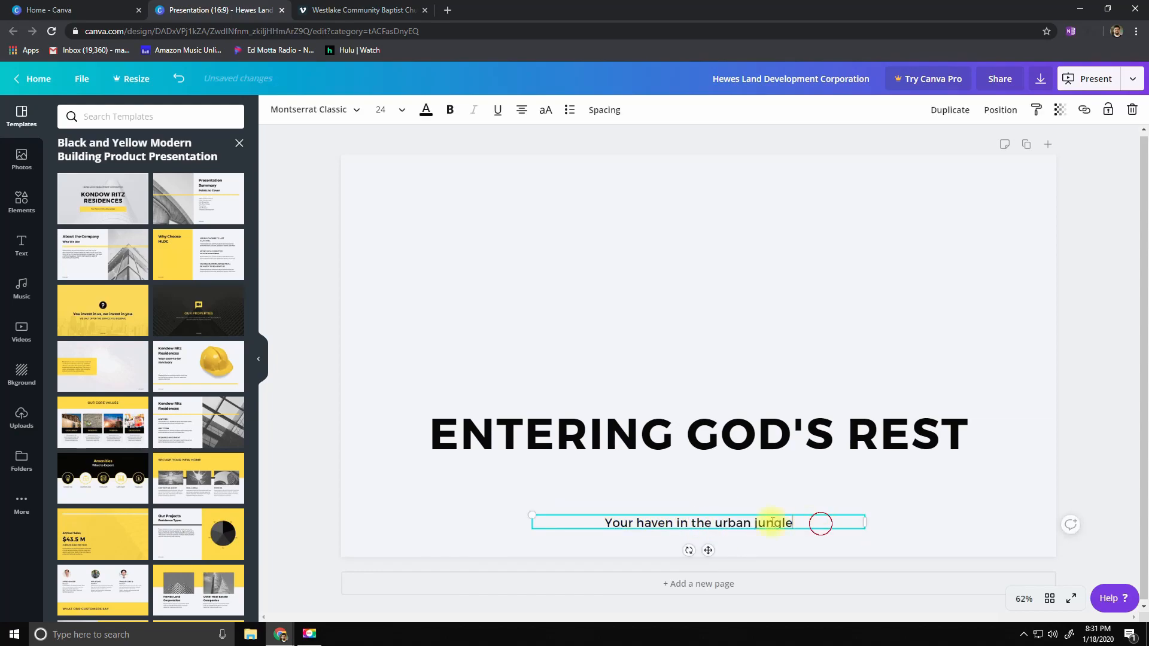
{"action": "left_click_drag", "start_coordinate": [820, 524], "coordinate": [593, 522]}
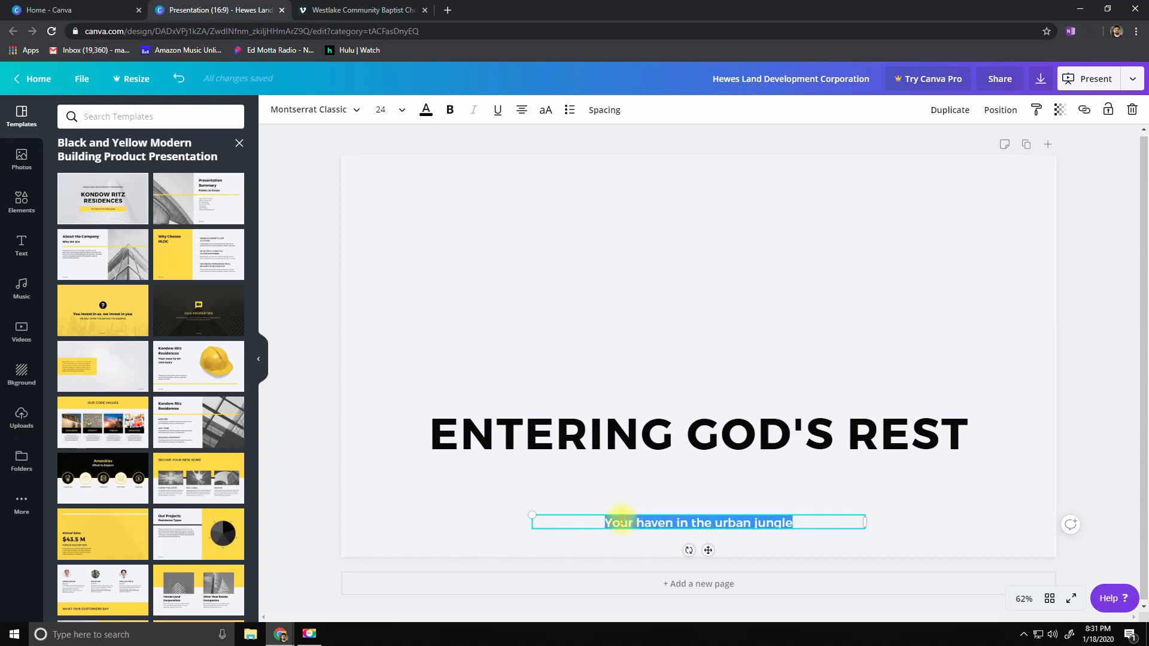
{"action": "type", "text": "No"}
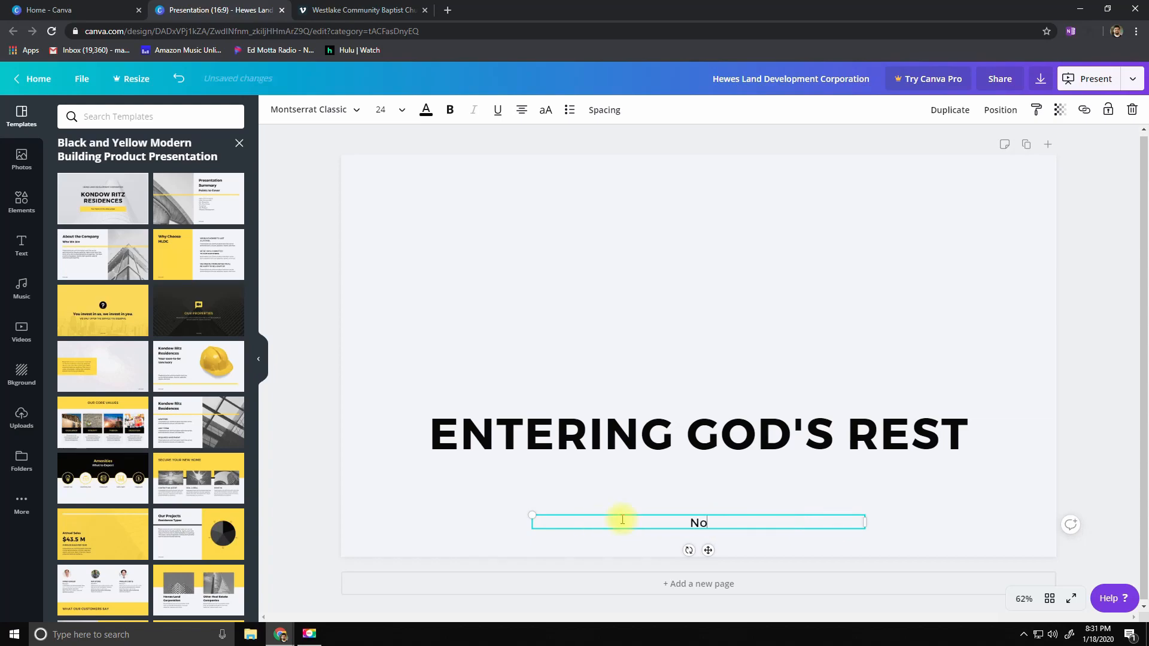
{"action": "type", "text": "vember 2, 2019"}
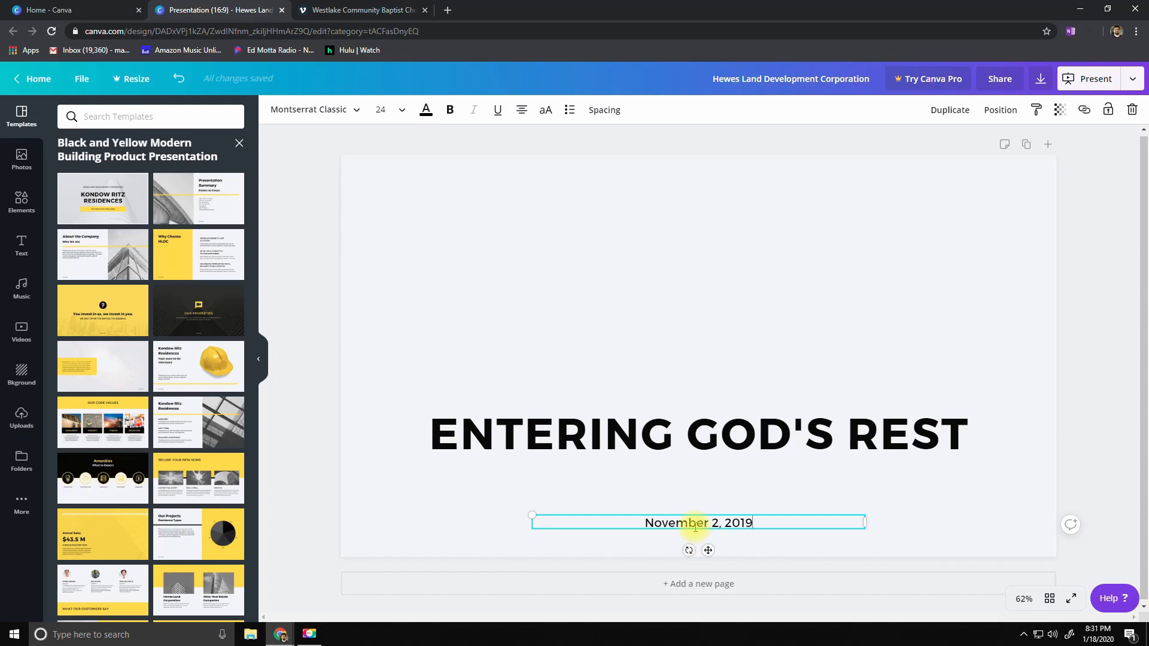
- Set the font size of the date line to 64
{"action": "left_click_drag", "start_coordinate": [760, 520], "coordinate": [630, 516]}
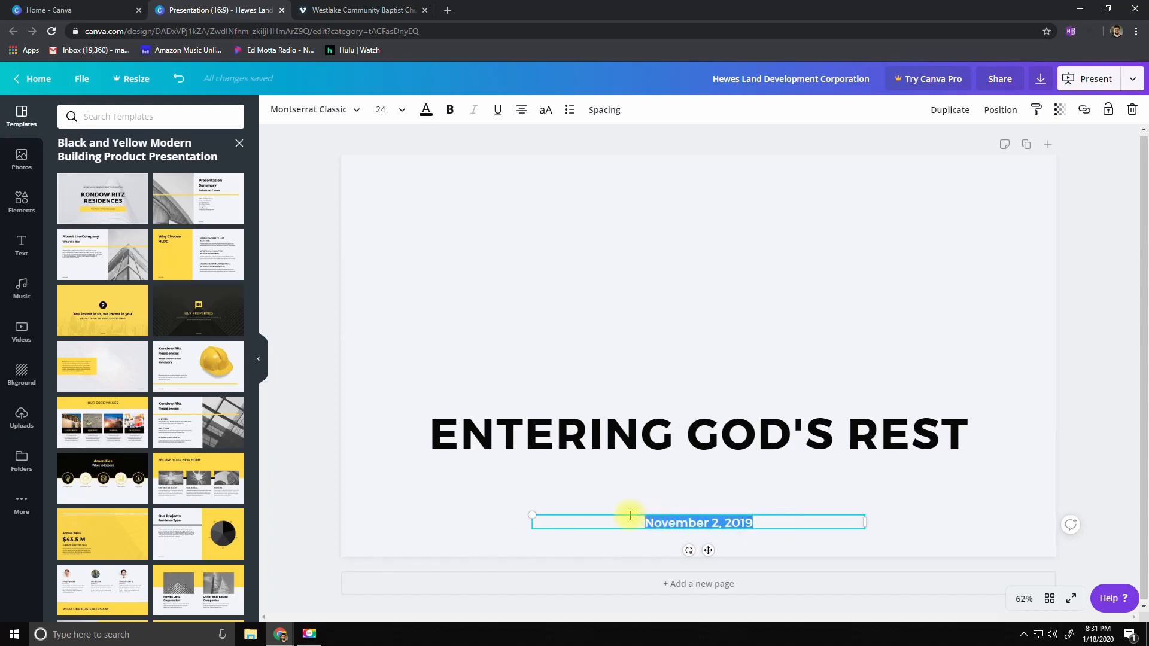
{"action": "left_click", "coordinate": [402, 118]}
{"action": "scroll", "coordinate": [391, 401], "scroll_direction": "down", "scroll_amount": 3}
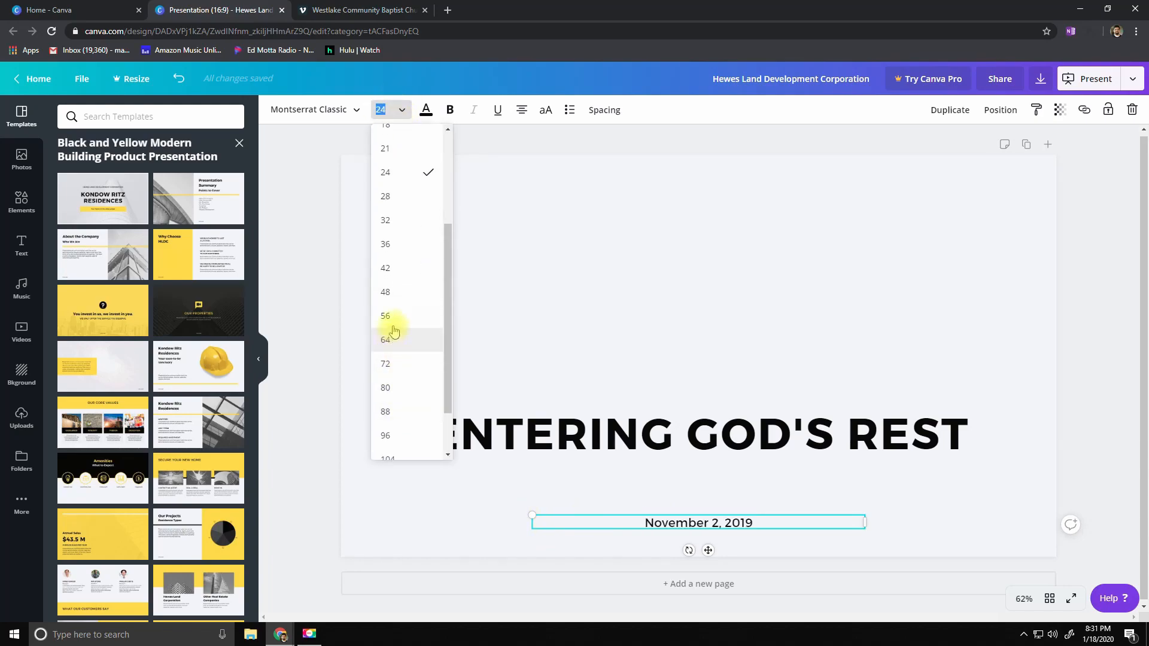
{"action": "left_click", "coordinate": [391, 340]}
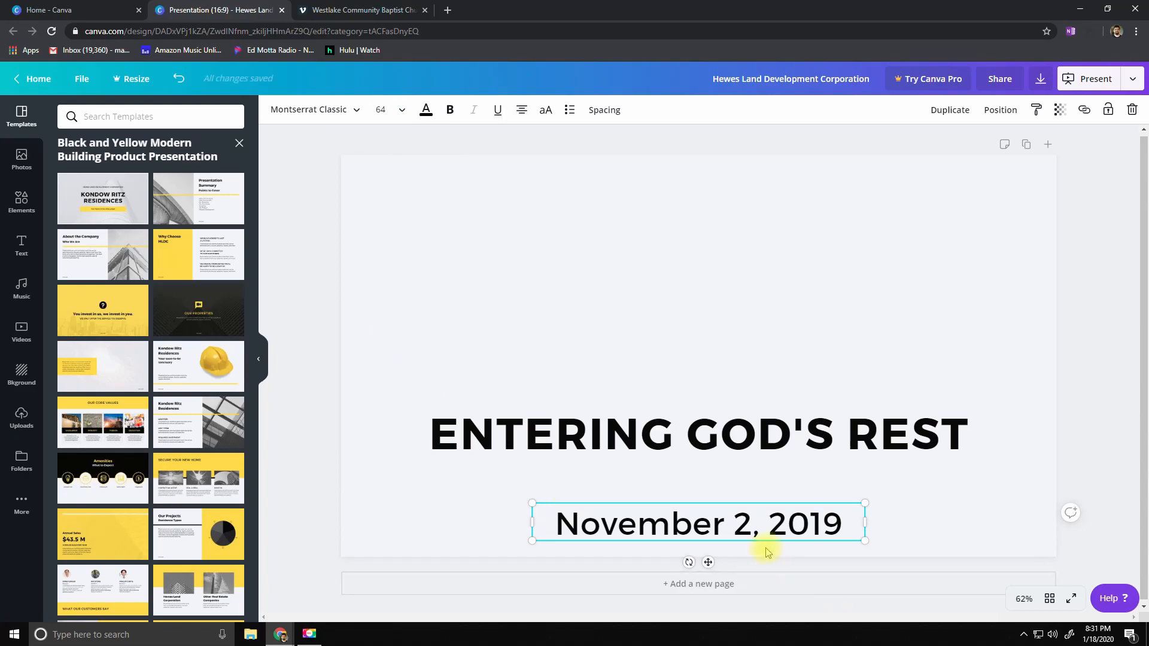
{"action": "left_click", "coordinate": [930, 517]}
- Move the date line up closer to the title, keeping it centred horizontally
{"action": "left_click", "coordinate": [833, 521]}
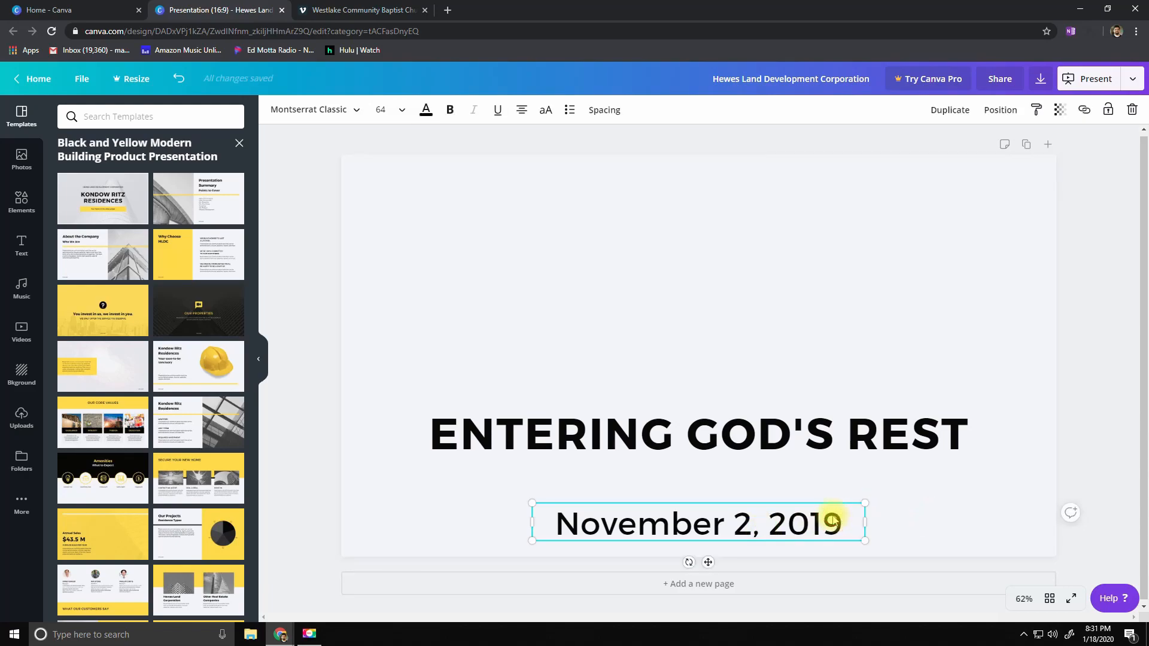
{"action": "left_click", "coordinate": [811, 522]}
{"action": "left_click_drag", "start_coordinate": [796, 513], "coordinate": [800, 492]}
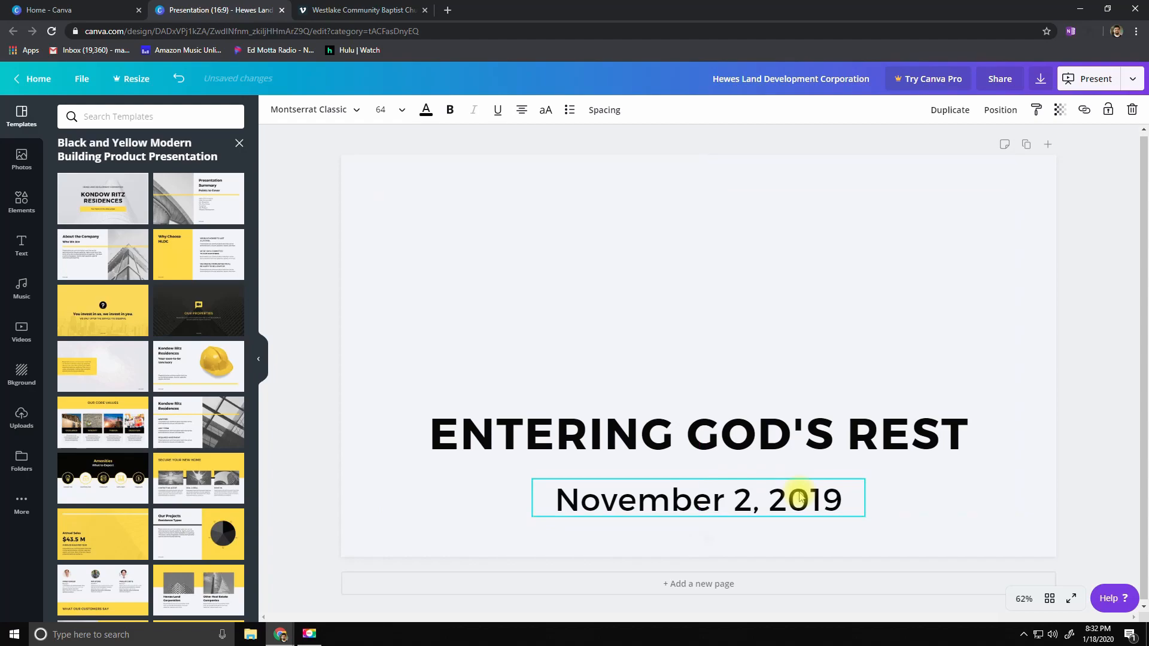
- Set the font size of the date line to 72
{"action": "triple_click", "coordinate": [701, 506]}
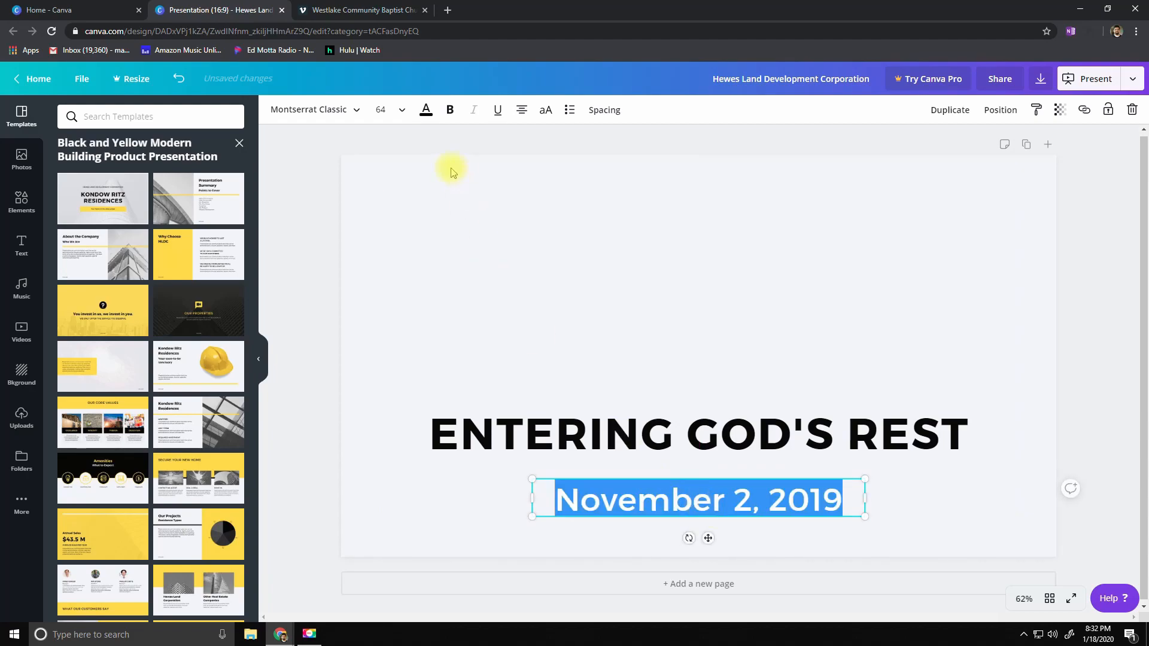
{"action": "left_click", "coordinate": [404, 108]}
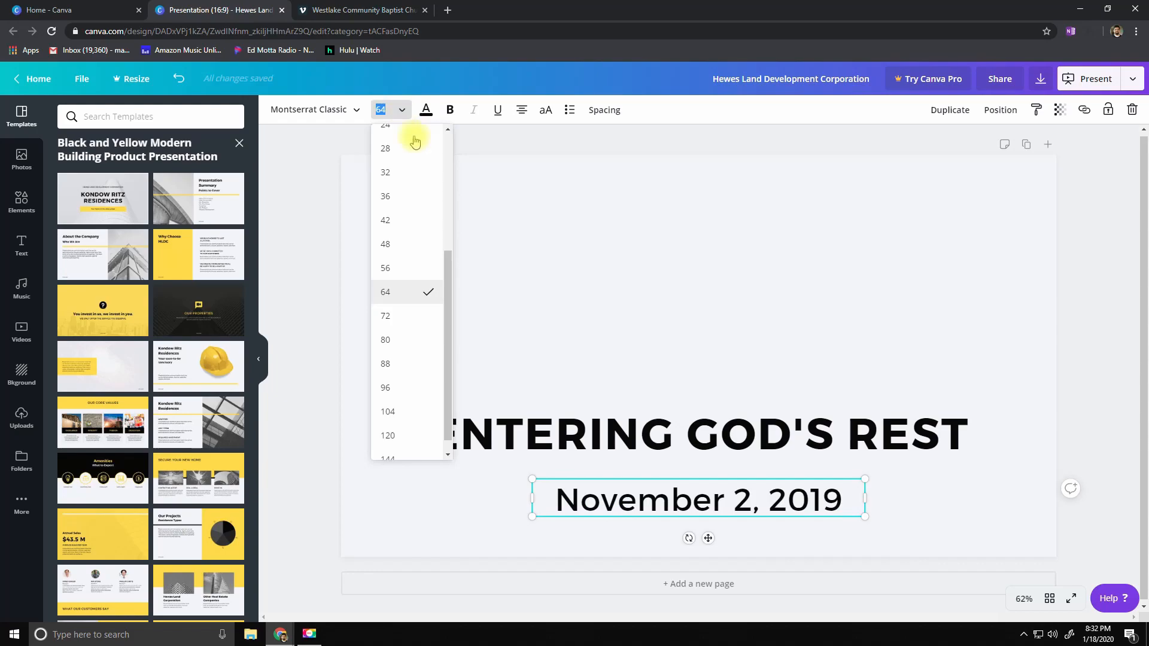
{"action": "left_click", "coordinate": [384, 322]}
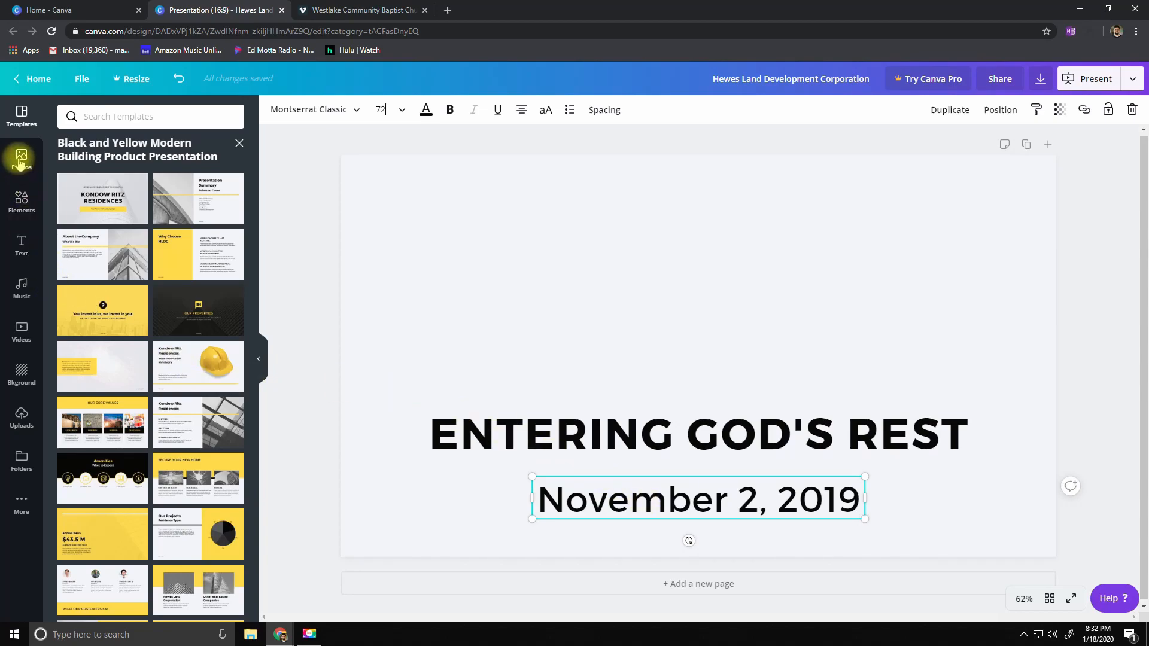
- Delete the existing "Supreme Jesus" image from the uploads and upload the logo again from File Explorer
{"action": "left_click", "coordinate": [21, 419]}
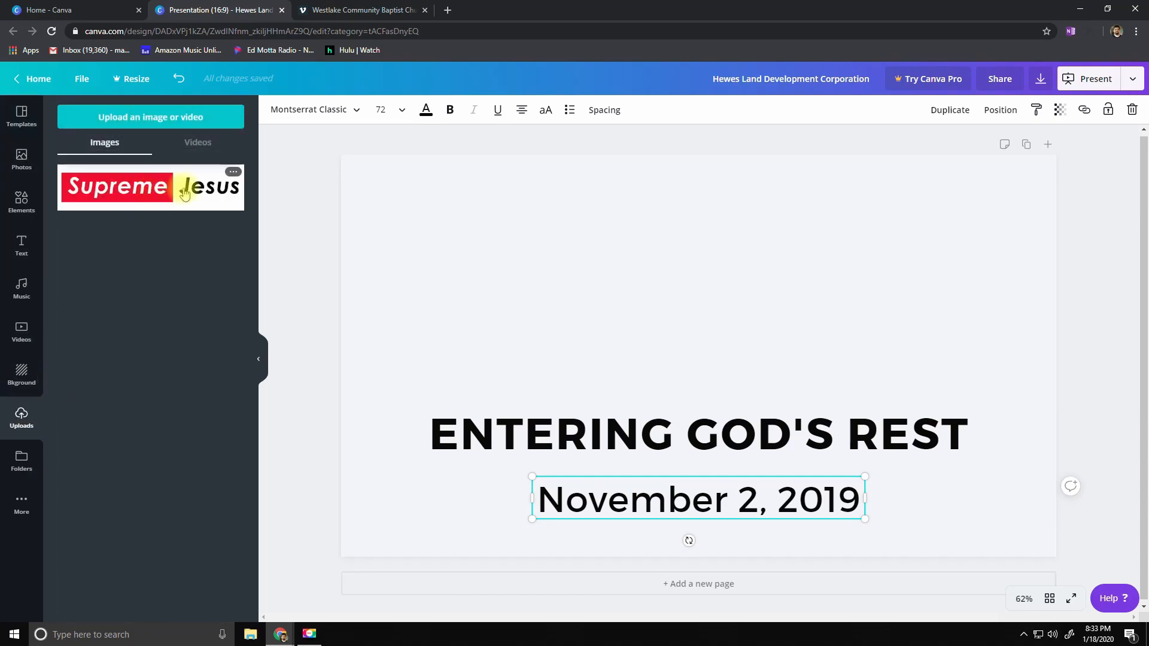
{"action": "left_click", "coordinate": [233, 171]}
{"action": "left_click", "coordinate": [259, 283]}
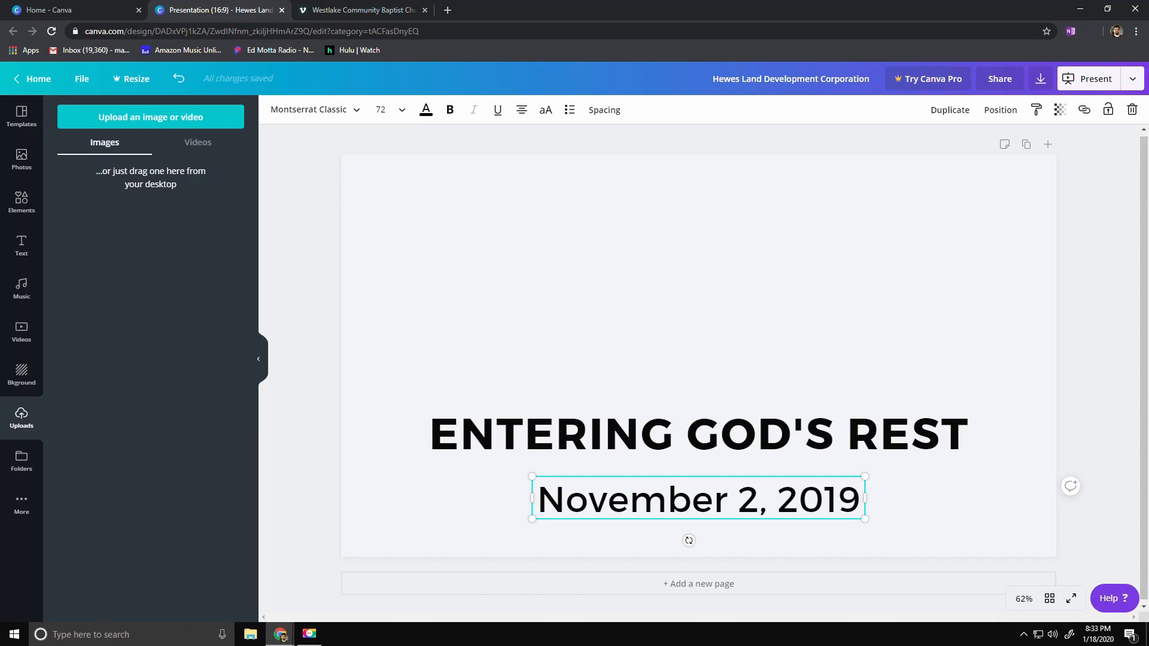
{"action": "key", "text": "super+e"}
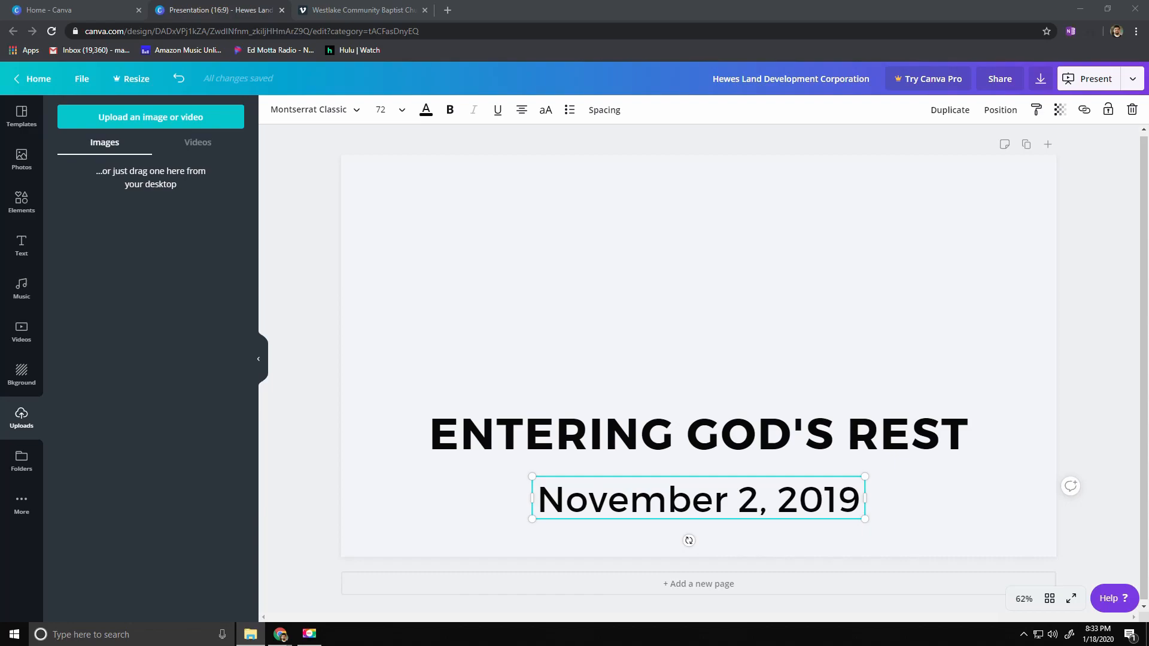
{"action": "left_click_drag", "start_coordinate": [1125, 389], "coordinate": [119, 222]}
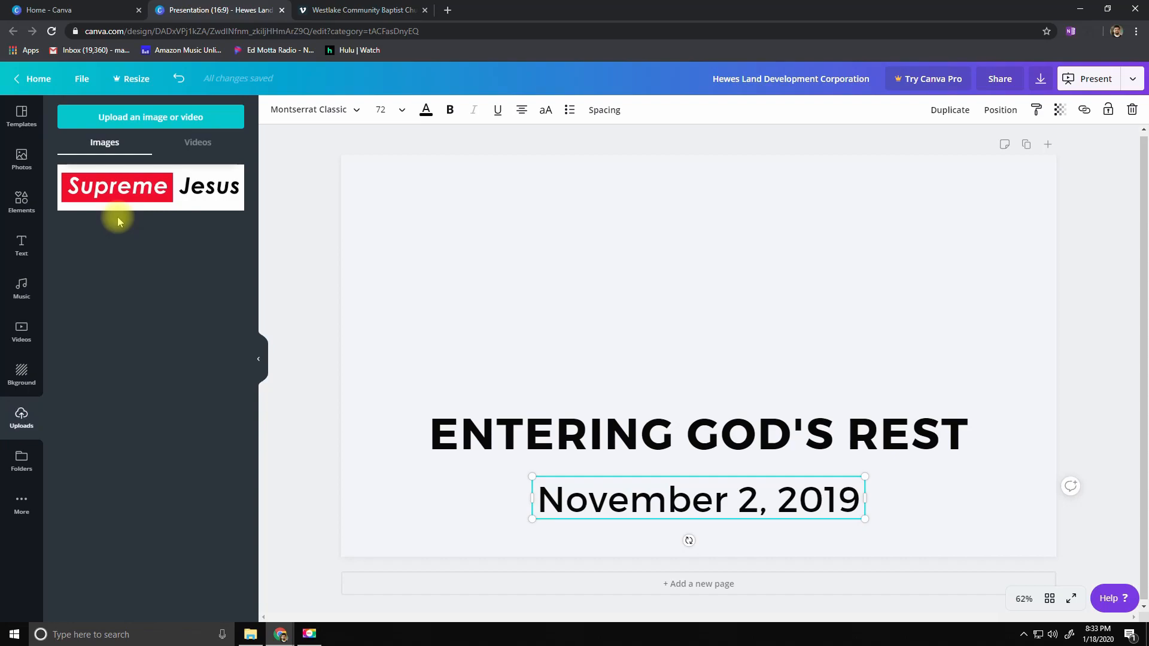
- Try using the "Supreme Jesus" logo as the full-page background
{"action": "left_click_drag", "start_coordinate": [157, 196], "coordinate": [449, 191]}
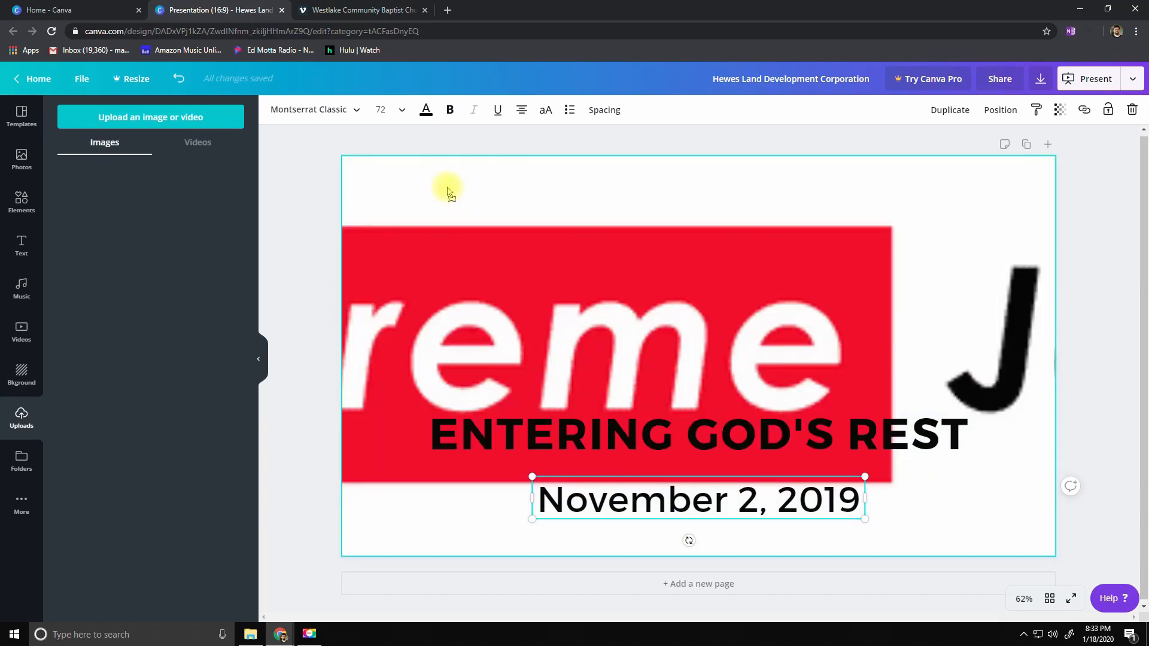
{"action": "left_click_drag", "start_coordinate": [449, 191], "coordinate": [449, 191]}
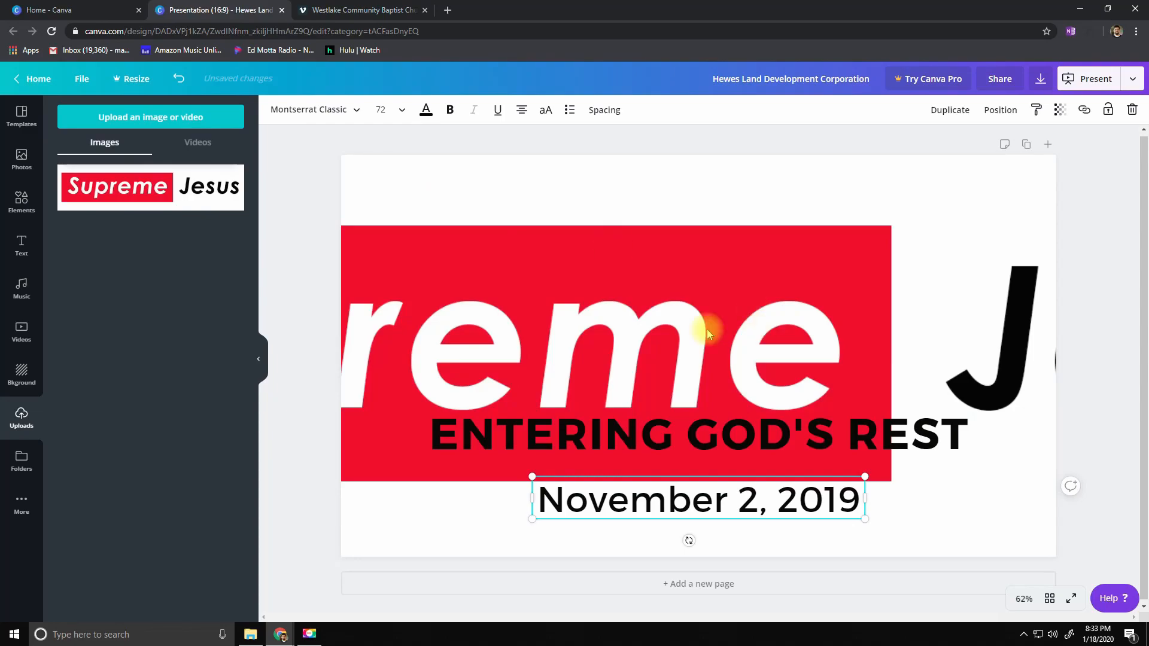
{"action": "left_click", "coordinate": [735, 341]}
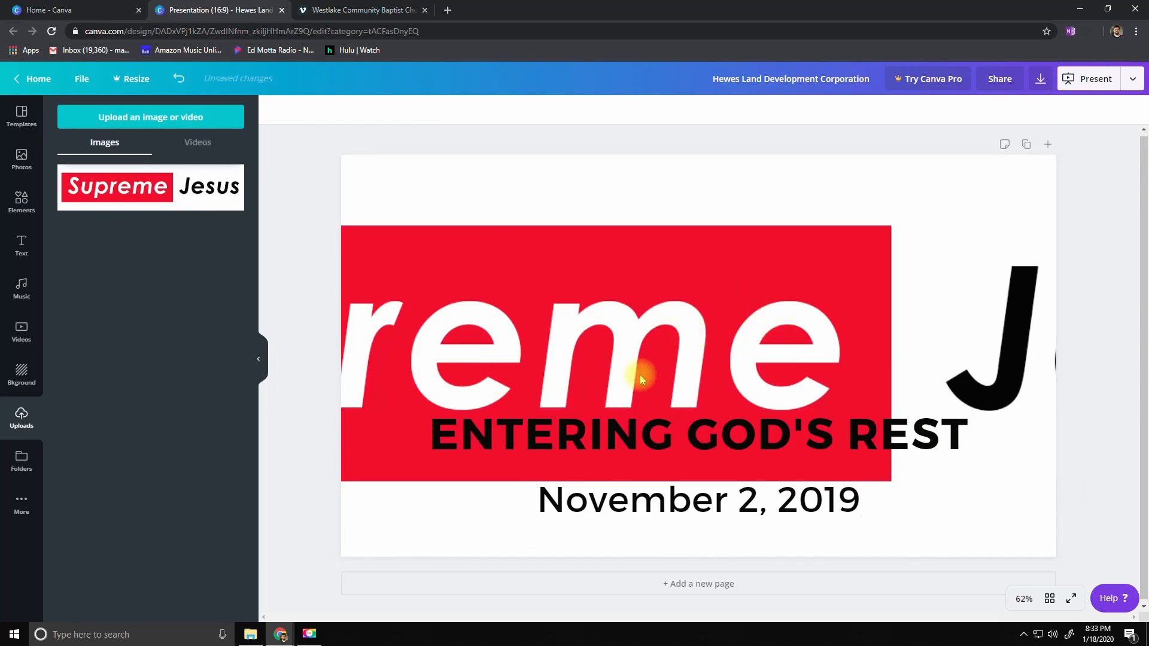
{"action": "left_click", "coordinate": [651, 342]}
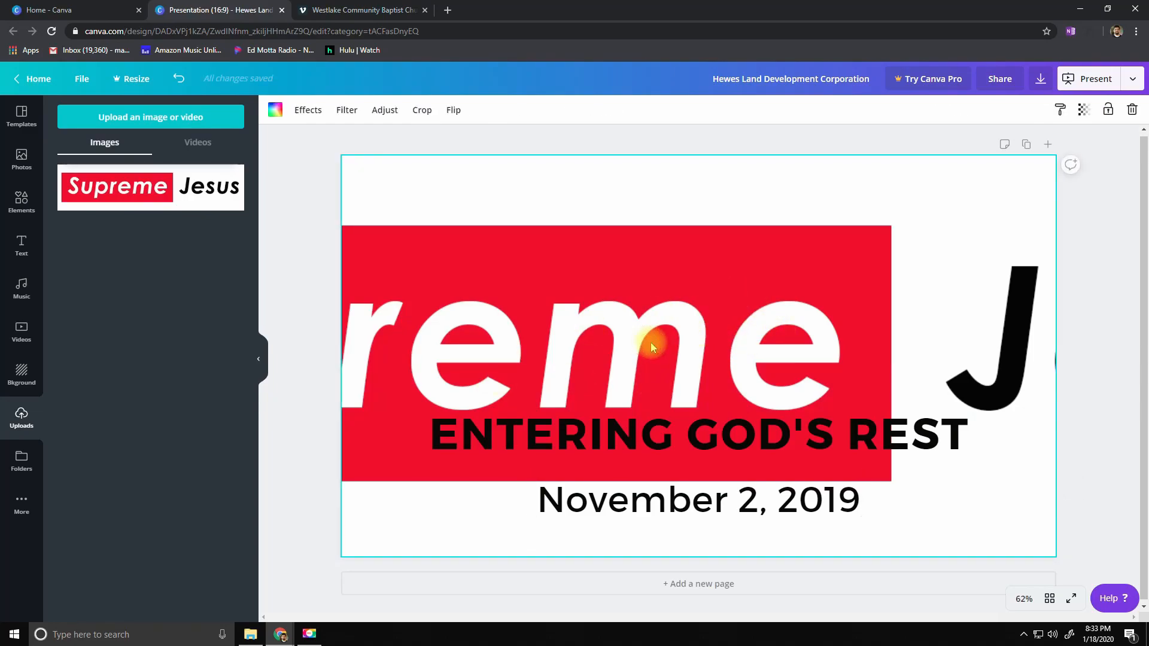
{"action": "key", "text": "Delete"}
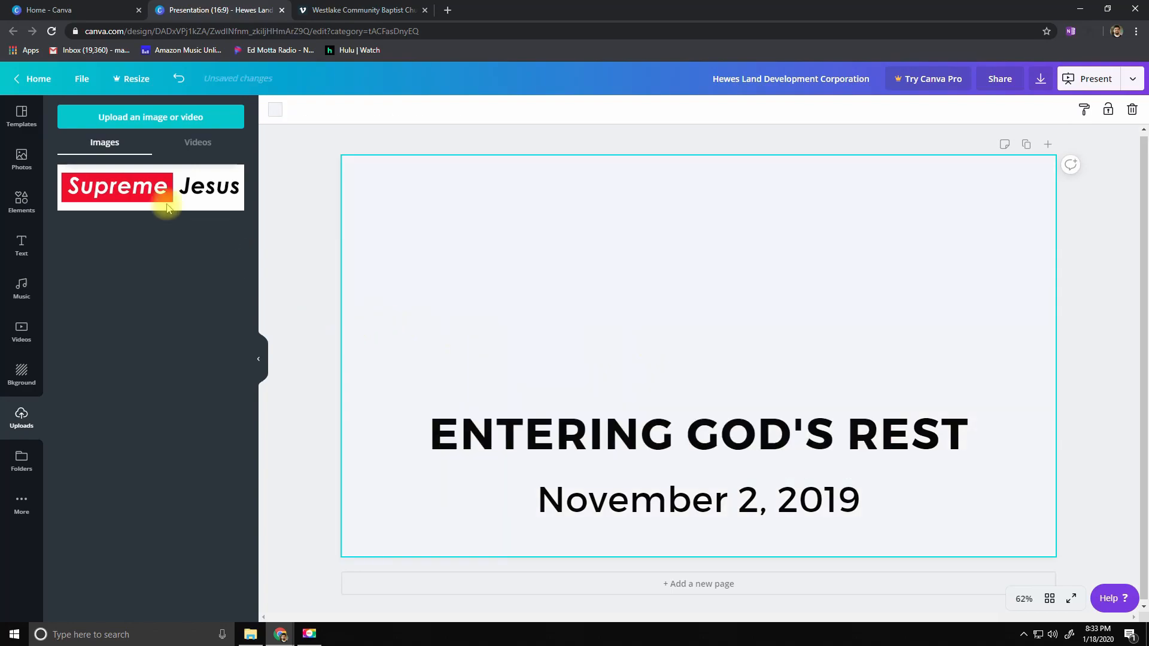
- Place the "Supreme Jesus" logo above the title as a separate image, centred horizontally and spanning most of the page width
{"action": "left_click_drag", "start_coordinate": [120, 187], "coordinate": [530, 285]}
{"action": "left_click_drag", "start_coordinate": [798, 345], "coordinate": [711, 314]}
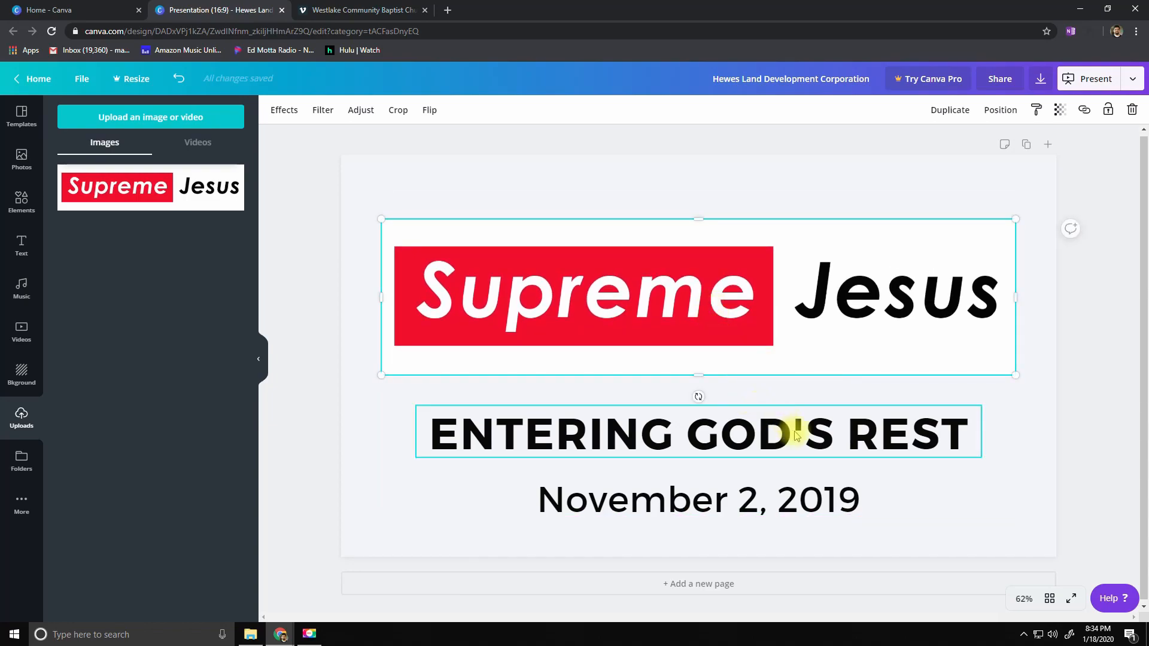
- Move the title and the date line slightly up, closer to the logo, and nudge the logo up a little
{"action": "left_click_drag", "start_coordinate": [778, 438], "coordinate": [781, 432]}
{"action": "left_click_drag", "start_coordinate": [784, 501], "coordinate": [781, 488]}
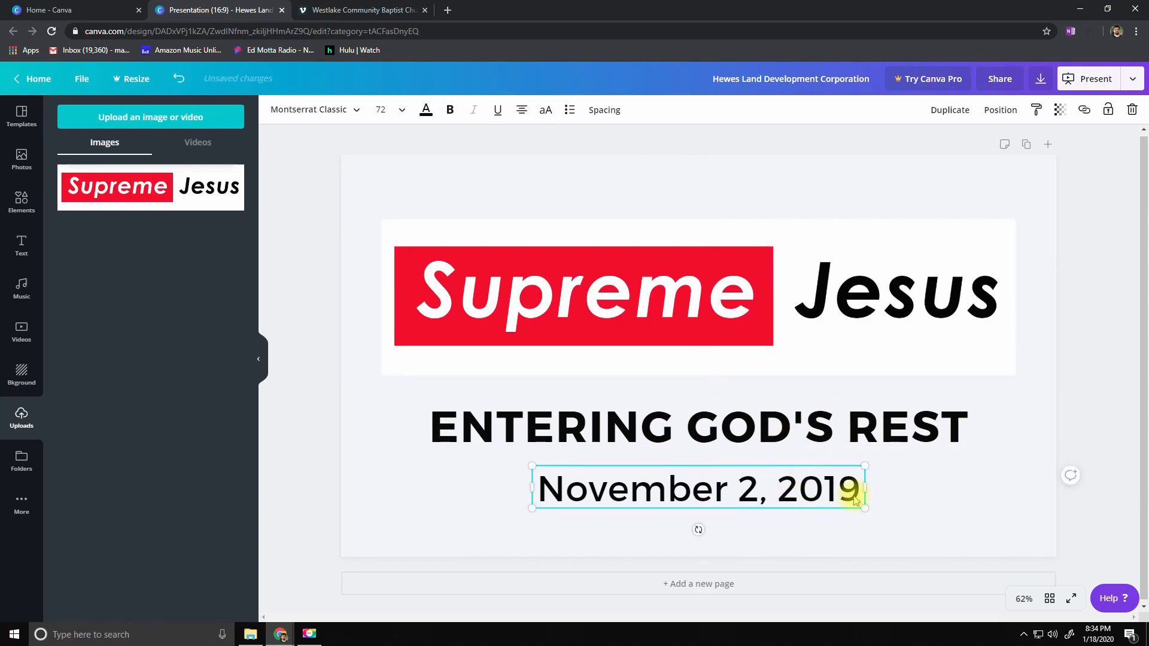
{"action": "left_click_drag", "start_coordinate": [790, 323], "coordinate": [785, 321]}
{"action": "left_click", "coordinate": [811, 410]}
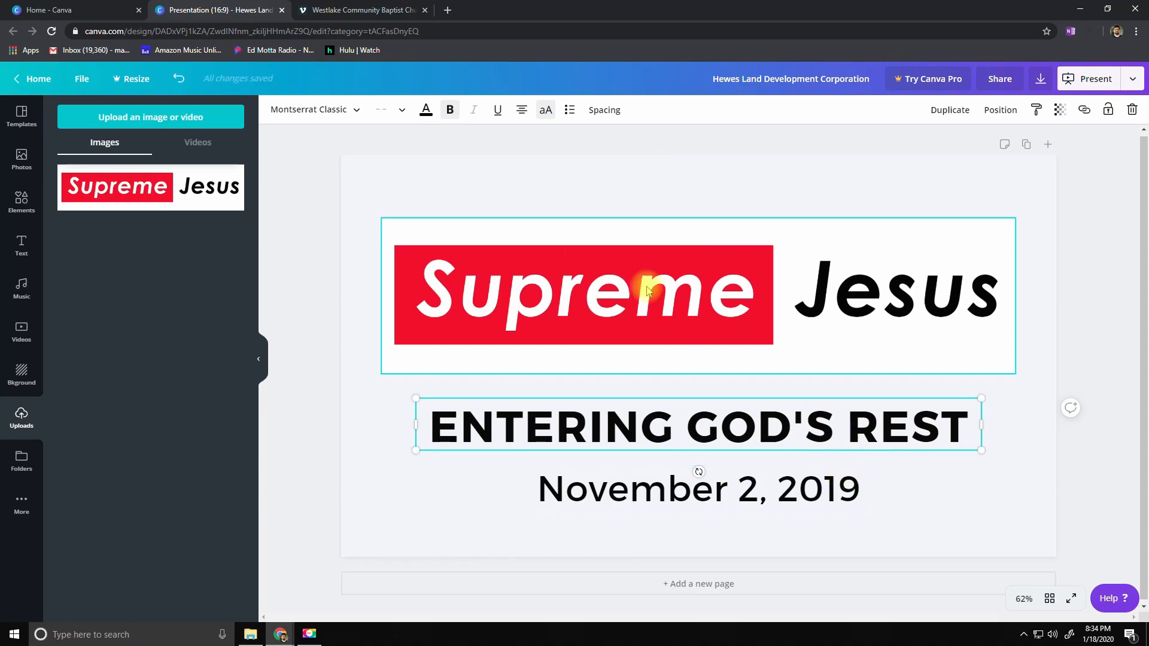
- Try to rename the design as "Entering God's Rest Nov 2" and save it
{"action": "left_click", "coordinate": [88, 84]}
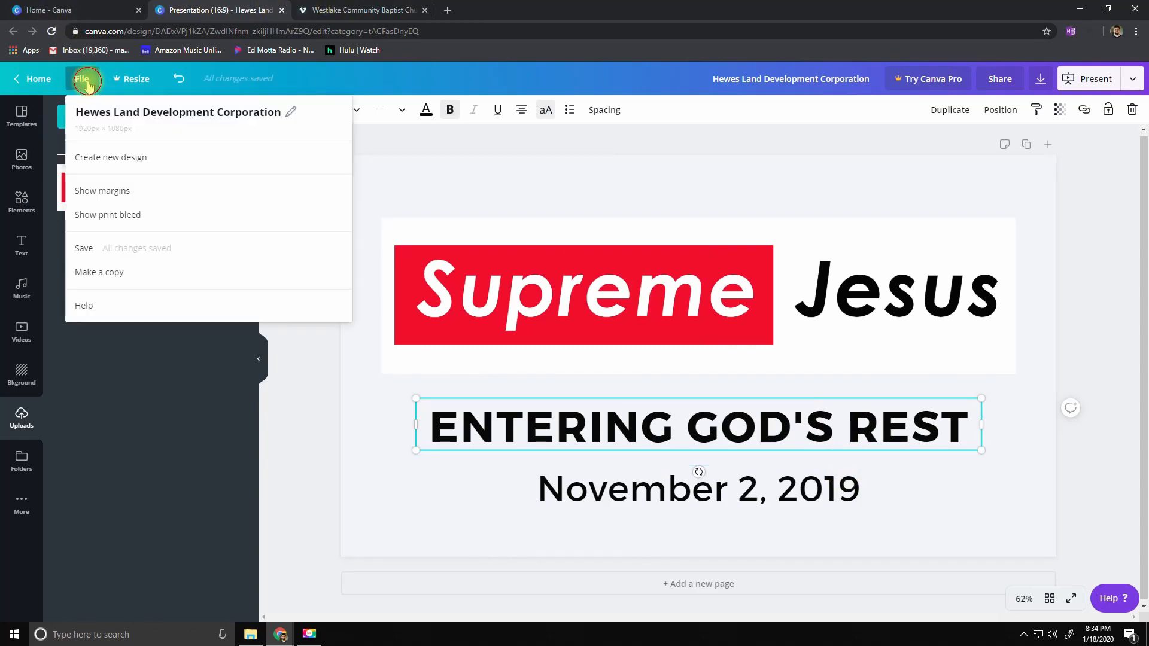
{"action": "left_click", "coordinate": [284, 118]}
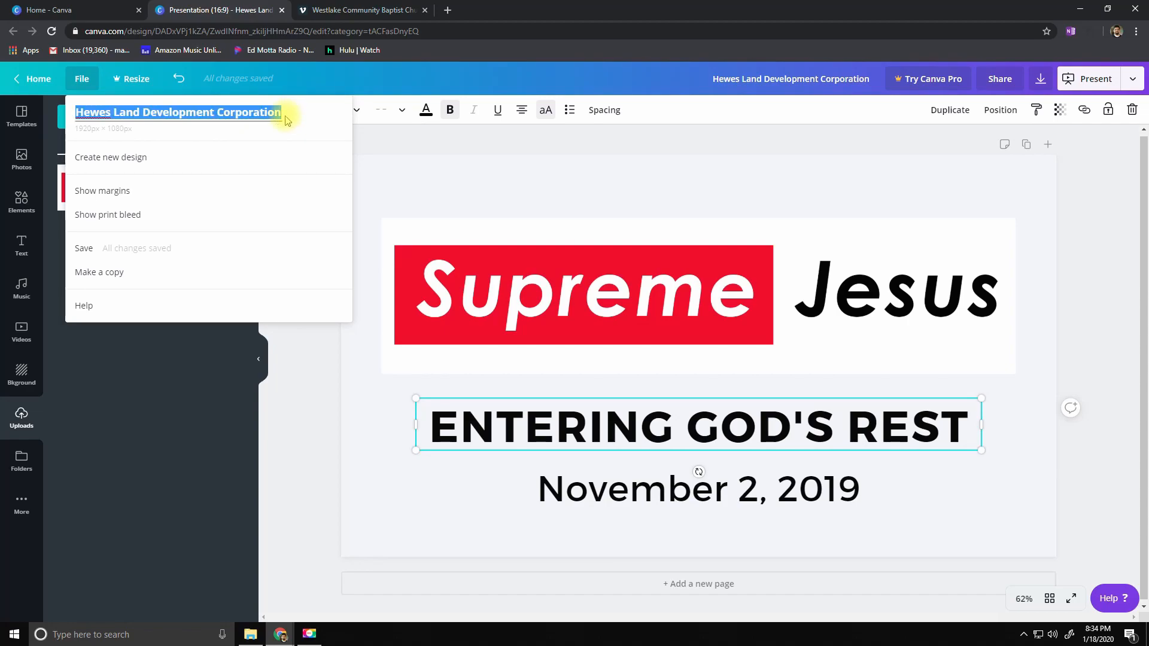
{"action": "type", "text": "Entering Go"}
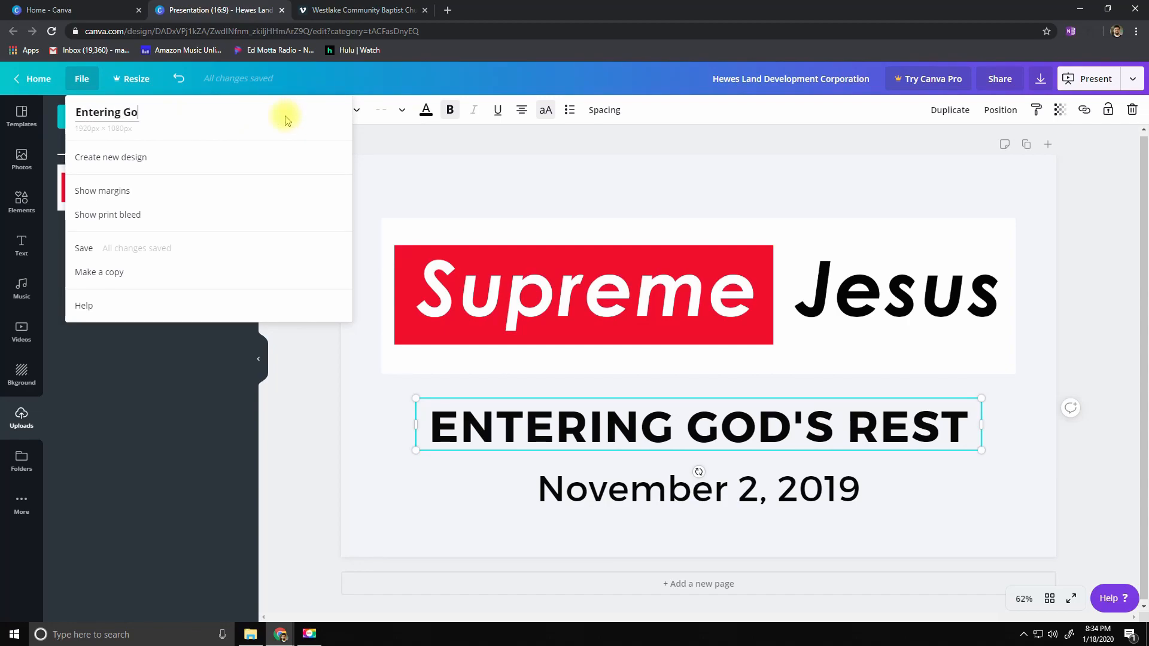
{"action": "type", "text": "d's Rest 1Nov 2"}
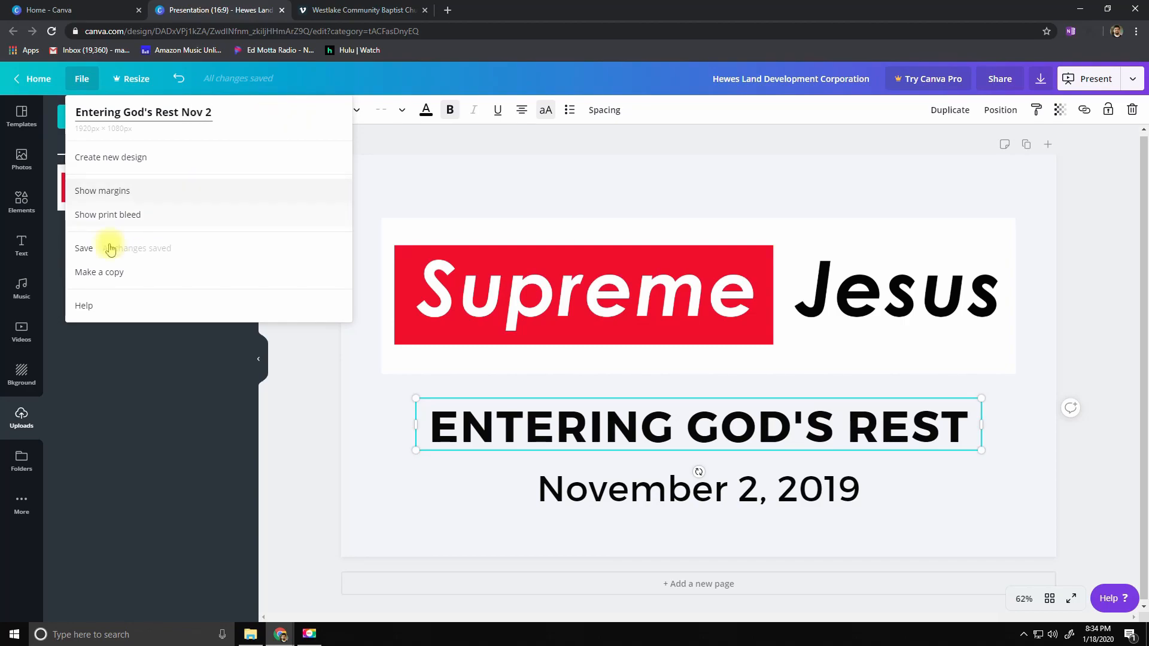
{"action": "left_click", "coordinate": [85, 248]}
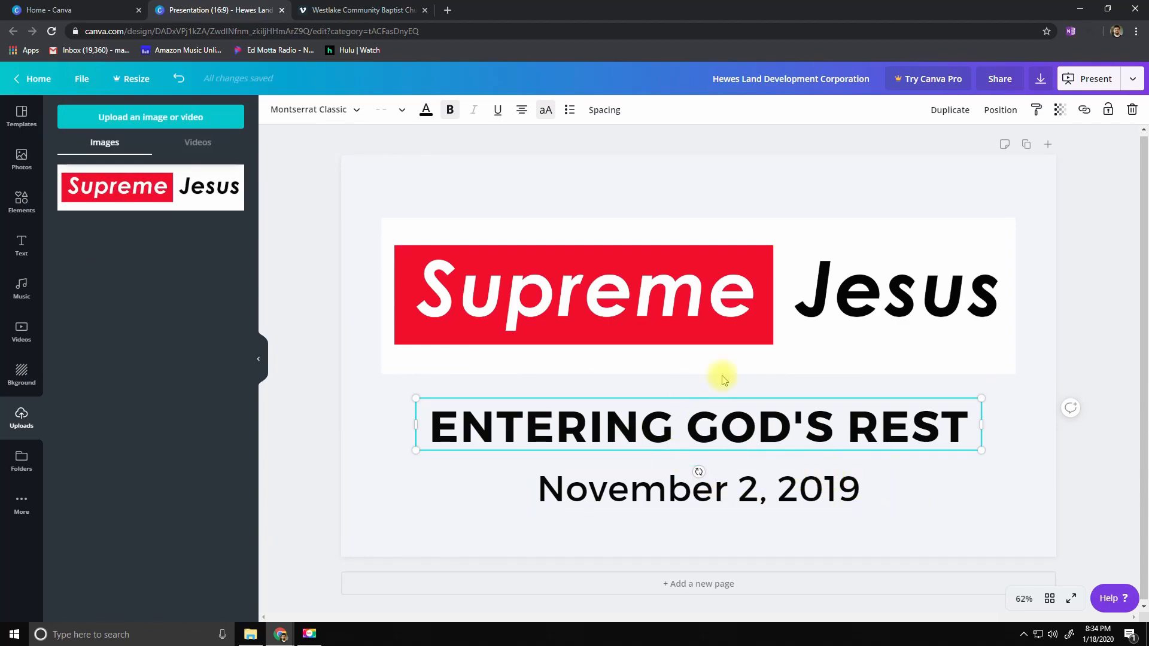
- Download the design as a PNG image and dismiss the Canva Pro offer
{"action": "left_click", "coordinate": [1040, 80]}
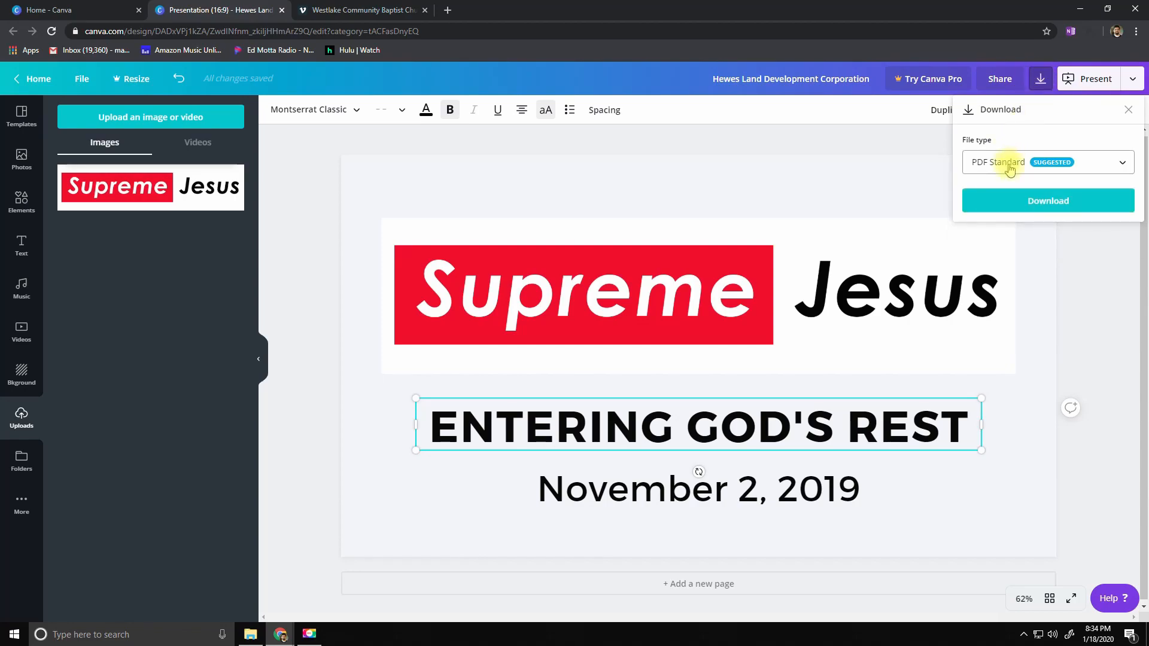
{"action": "left_click", "coordinate": [1010, 167]}
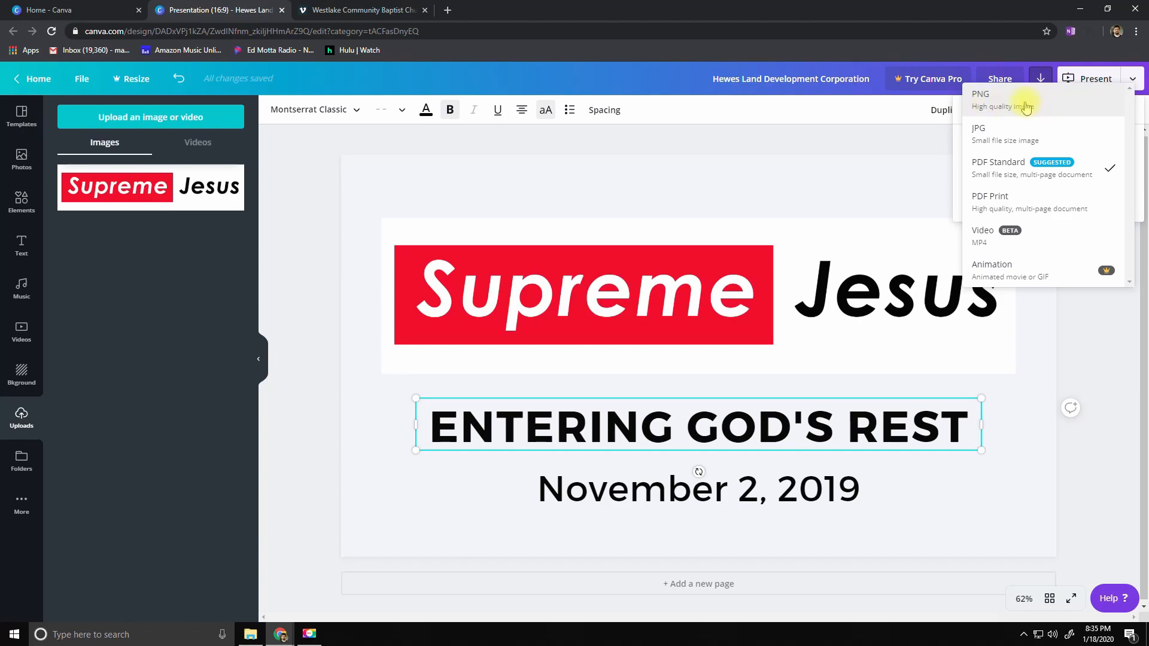
{"action": "left_click", "coordinate": [1036, 109]}
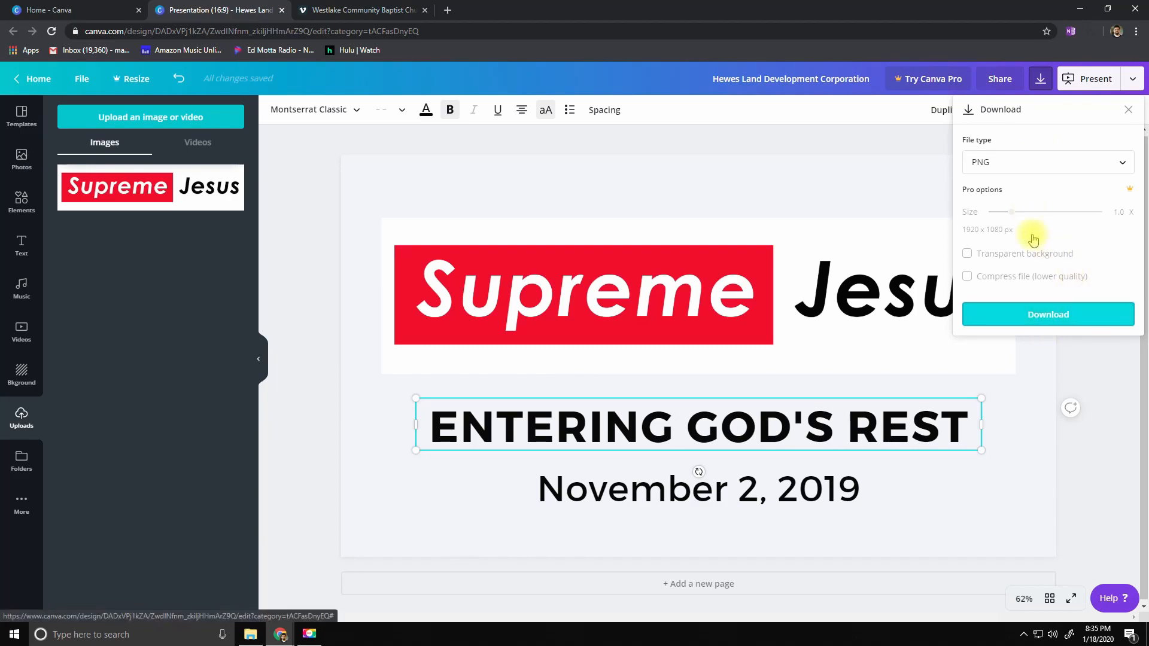
{"action": "left_click", "coordinate": [1032, 316]}
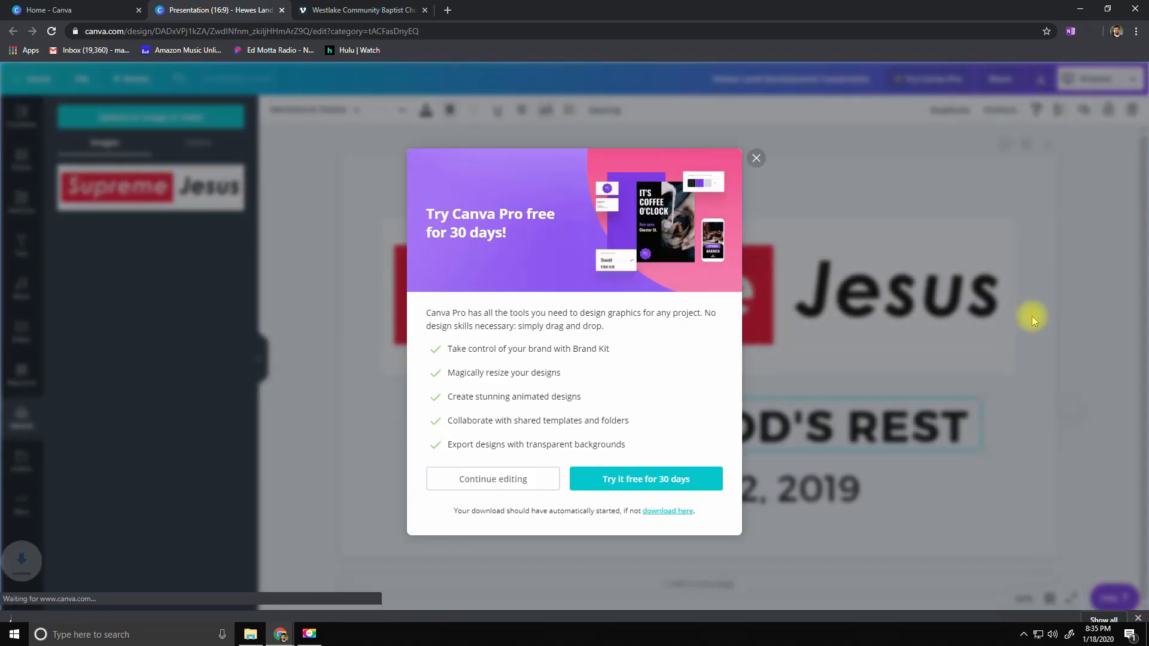
{"action": "left_click", "coordinate": [756, 145]}
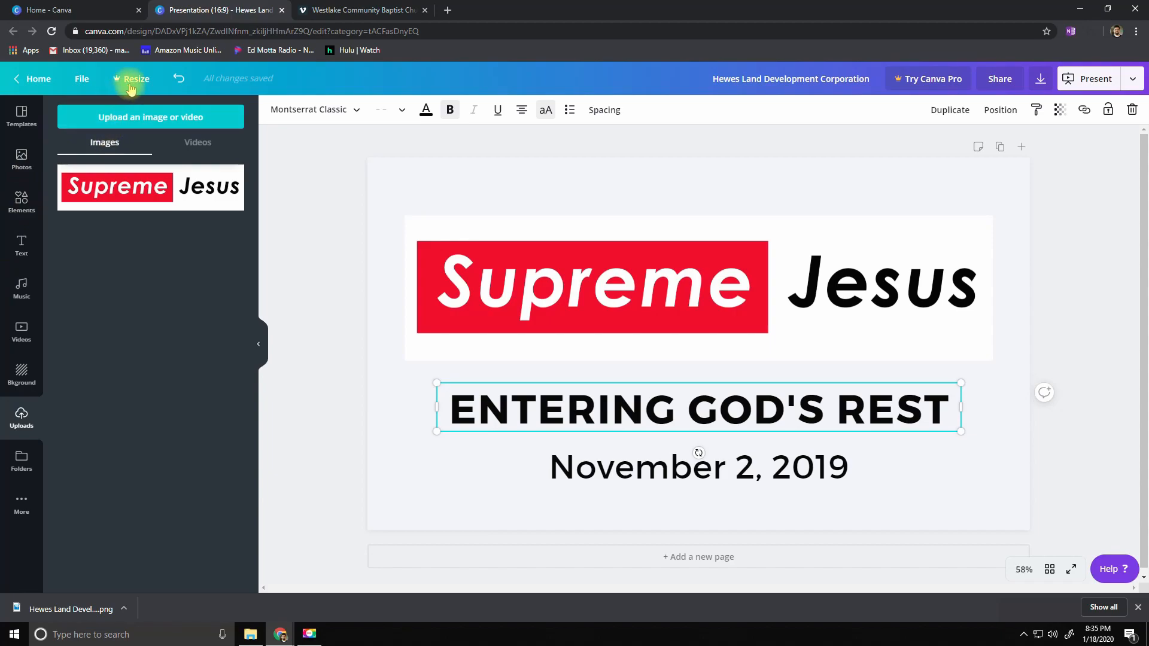
- Rename the design as "Entering God's Rest Nov 2", confirming the new name
{"action": "left_click", "coordinate": [82, 79]}
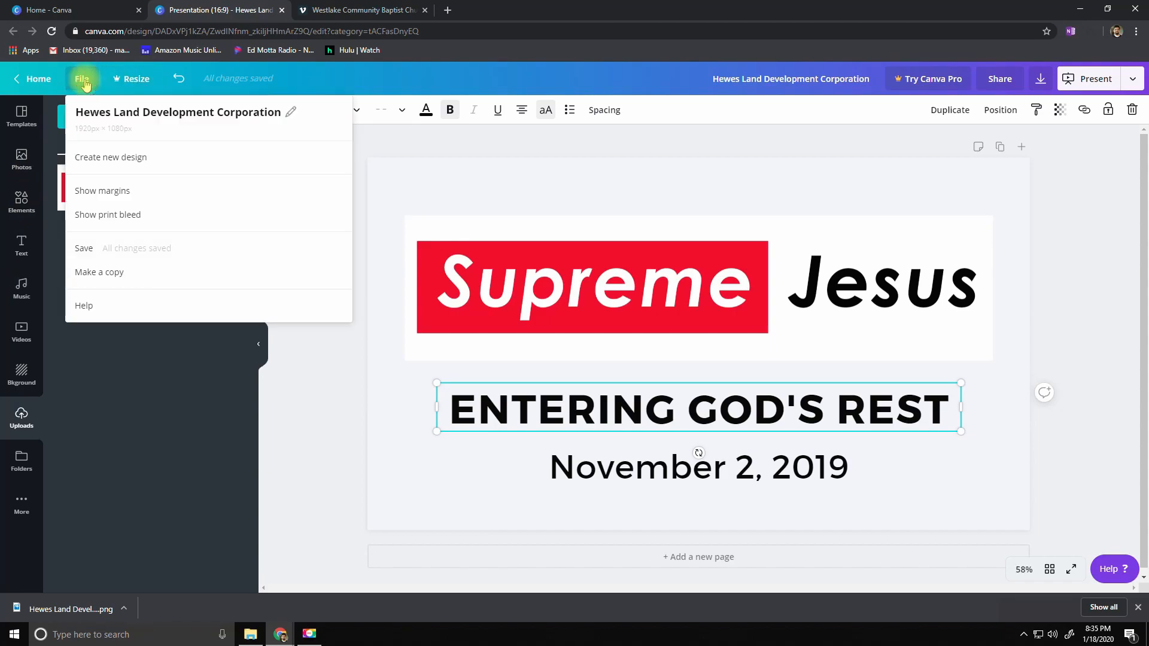
{"action": "left_click", "coordinate": [290, 112]}
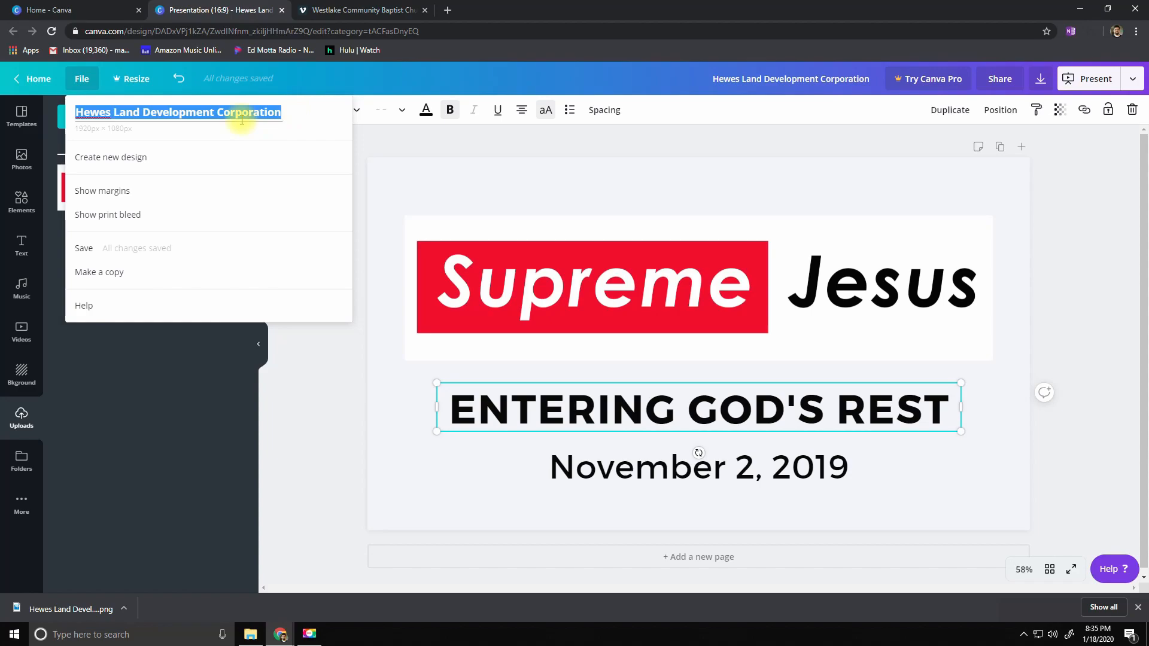
{"action": "type", "text": "E"}
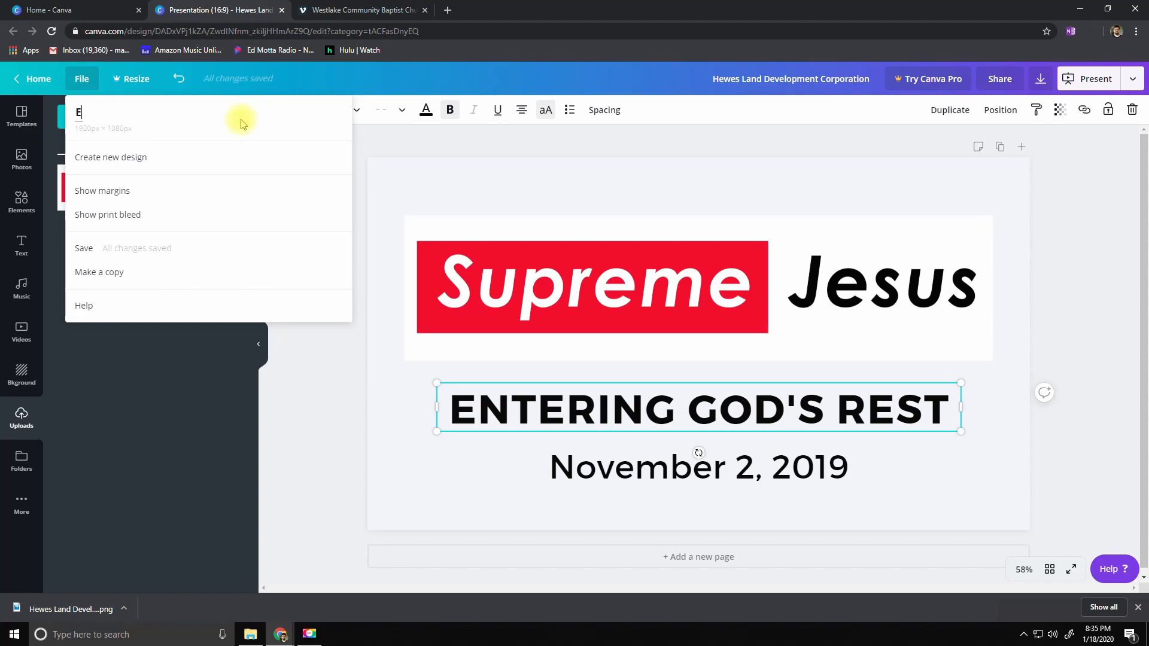
{"action": "type", "text": "ntering God's REse"}
{"action": "key", "text": "BackSpace"}
{"action": "key", "text": "BackSpace"}
{"action": "type", "text": "est"}
{"action": "key", "text": "BackSpace"}
{"action": "key", "text": "BackSpace"}
{"action": "key", "text": "BackSpace"}
{"action": "key", "text": "BackSpace"}
{"action": "type", "text": "est NOv"}
{"action": "key", "text": "BackSpace"}
{"action": "key", "text": "BackSpace"}
{"action": "type", "text": "ov "}
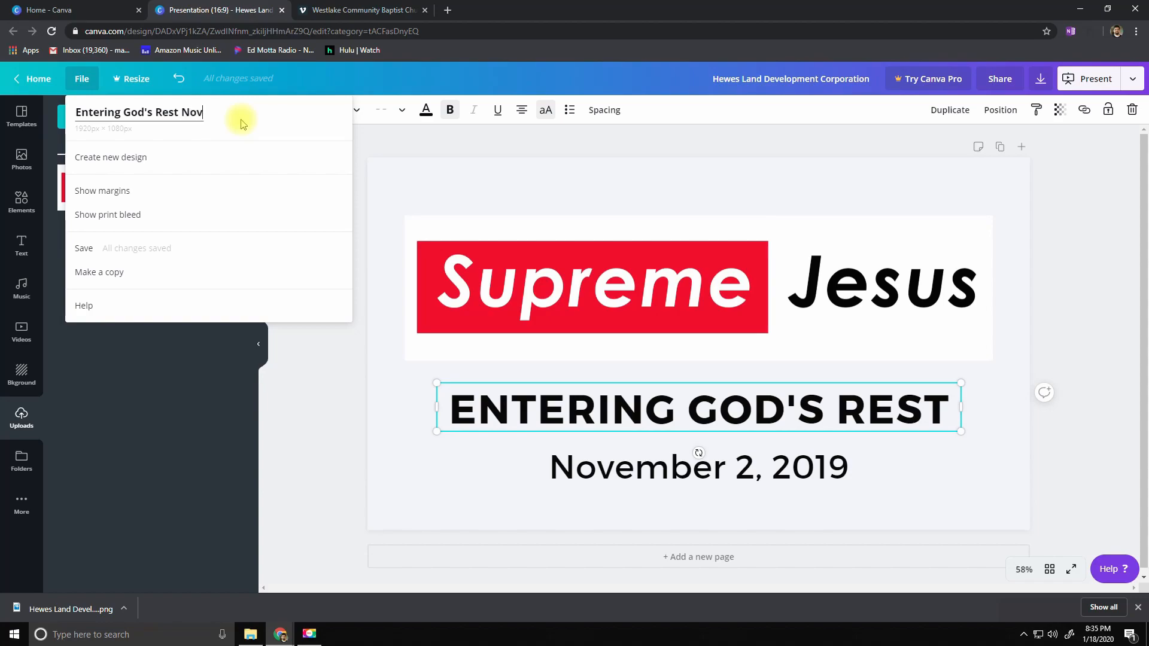
{"action": "type", "text": "2"}
{"action": "key", "text": "Return"}
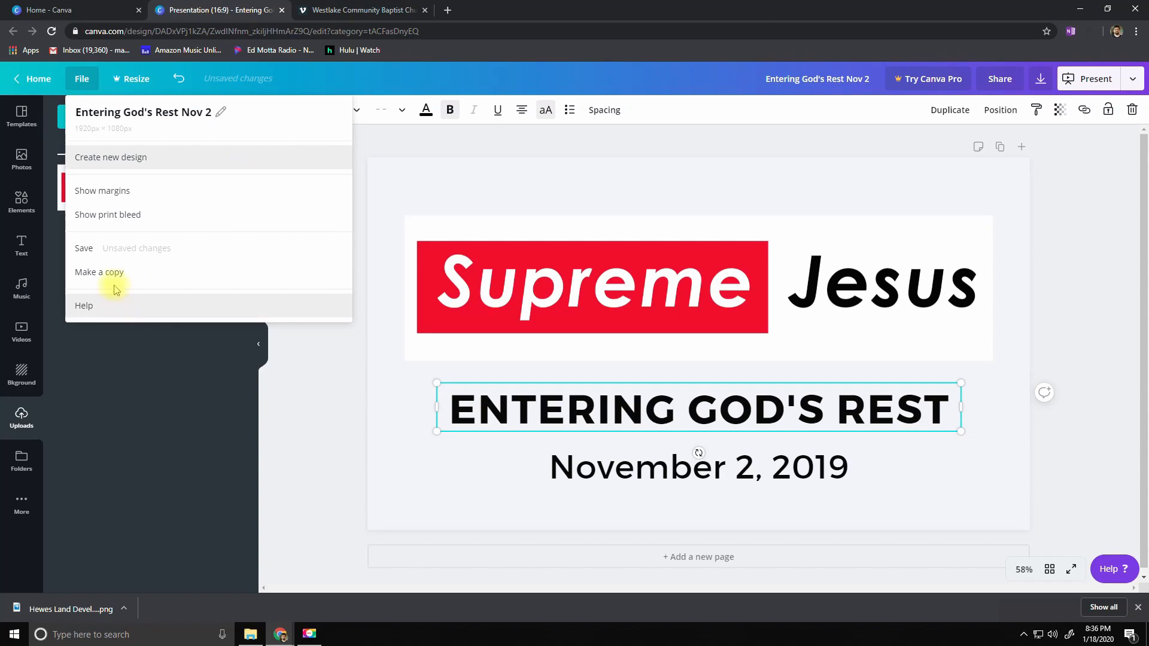
{"action": "left_click", "coordinate": [333, 387]}
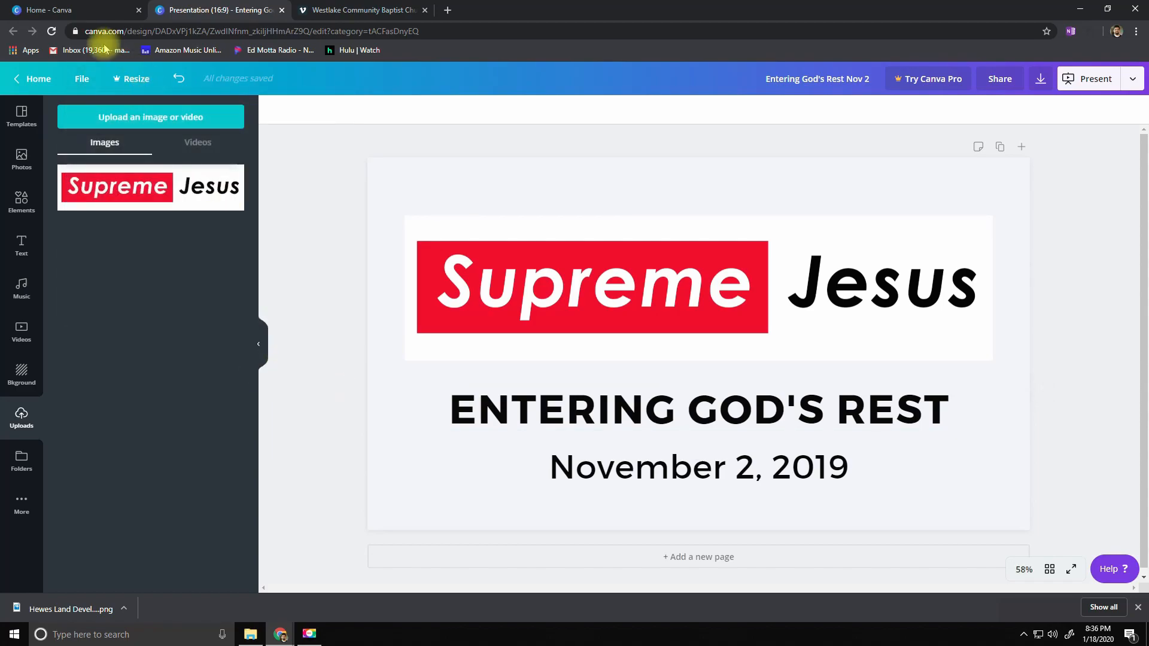
{"action": "left_click", "coordinate": [81, 78]}
{"action": "left_click", "coordinate": [107, 499]}
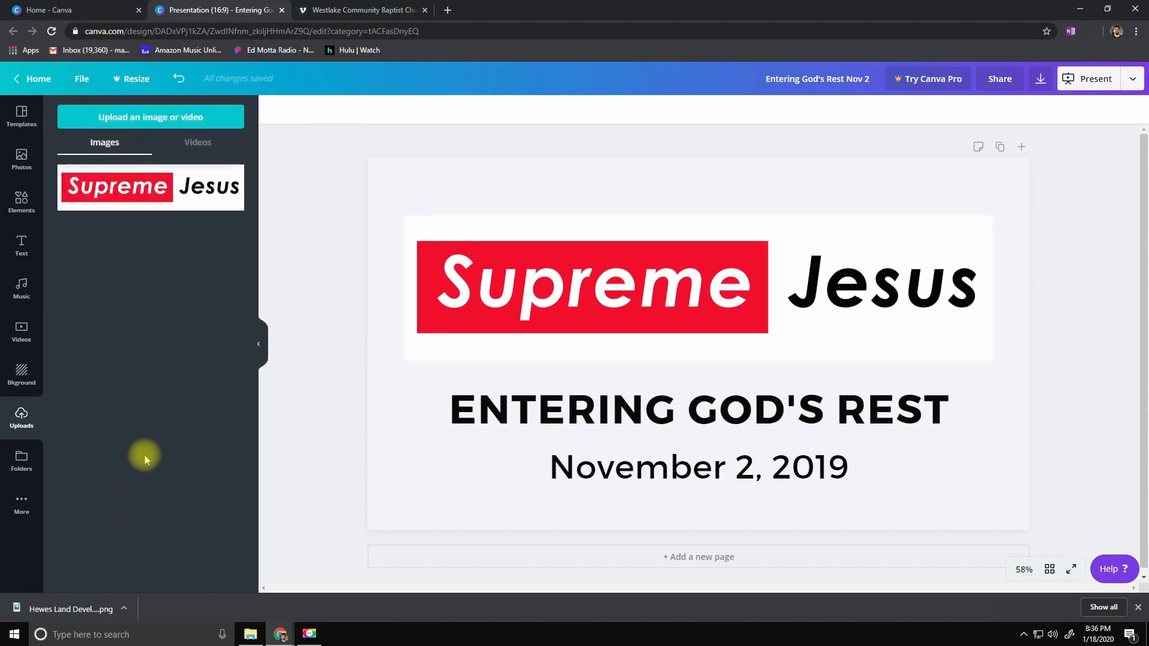
- Download the renamed design again as a PNG and close the Canva Pro trial offer
{"action": "left_click", "coordinate": [1041, 79]}
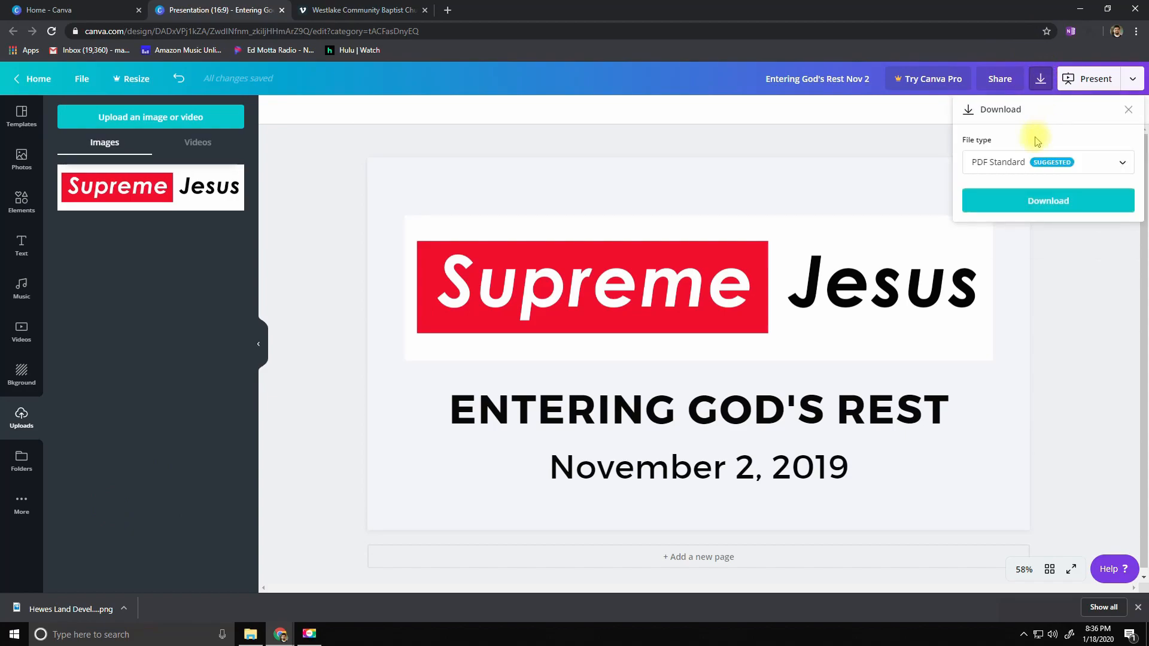
{"action": "left_click", "coordinate": [1034, 161]}
{"action": "left_click", "coordinate": [1026, 103]}
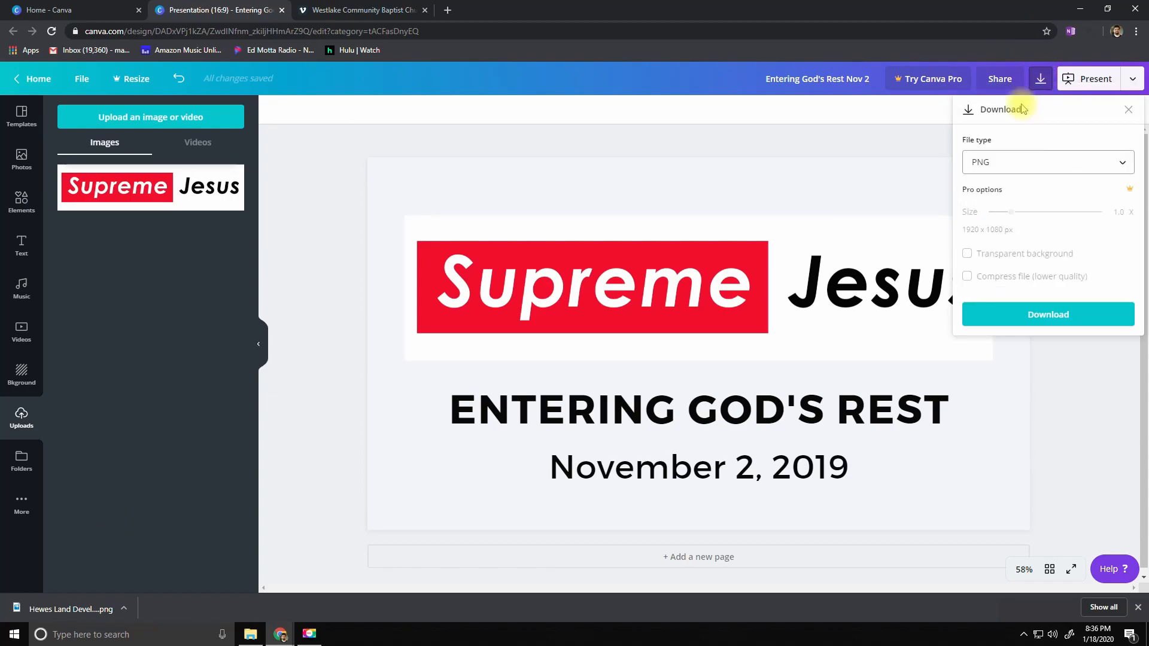
{"action": "left_click", "coordinate": [1034, 324]}
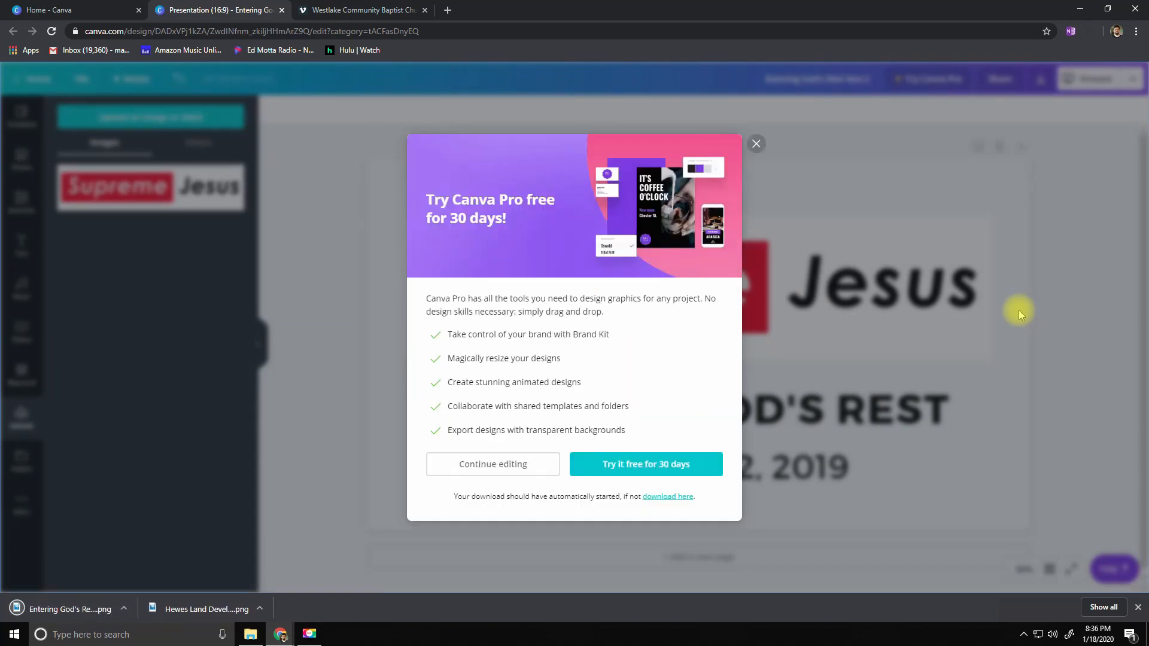
{"action": "left_click", "coordinate": [756, 145]}
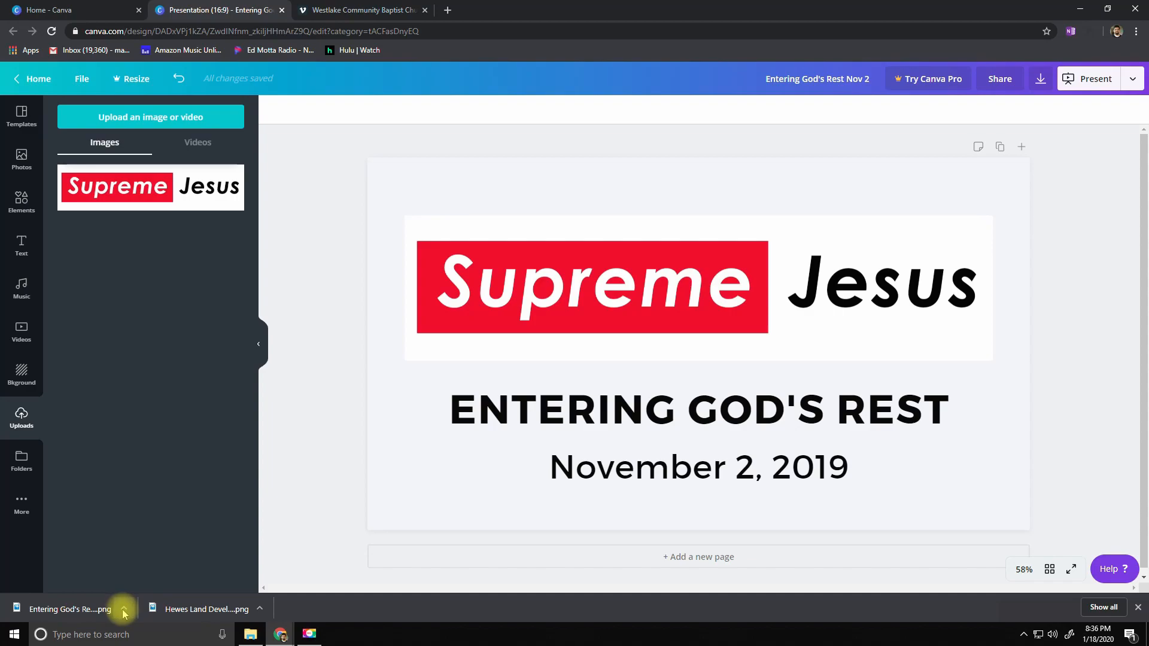
- Switch to the church's Livestream page and open the November 3, 2019 event
{"action": "left_click", "coordinate": [339, 12]}
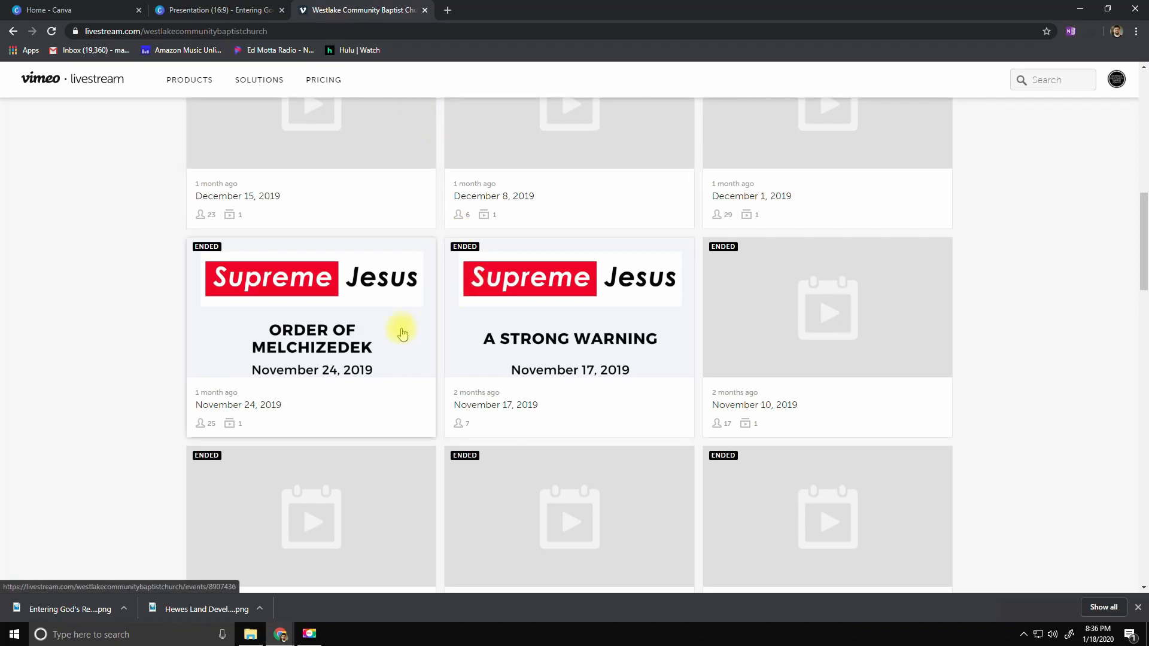
{"action": "scroll", "coordinate": [321, 344], "scroll_direction": "down", "scroll_amount": 3}
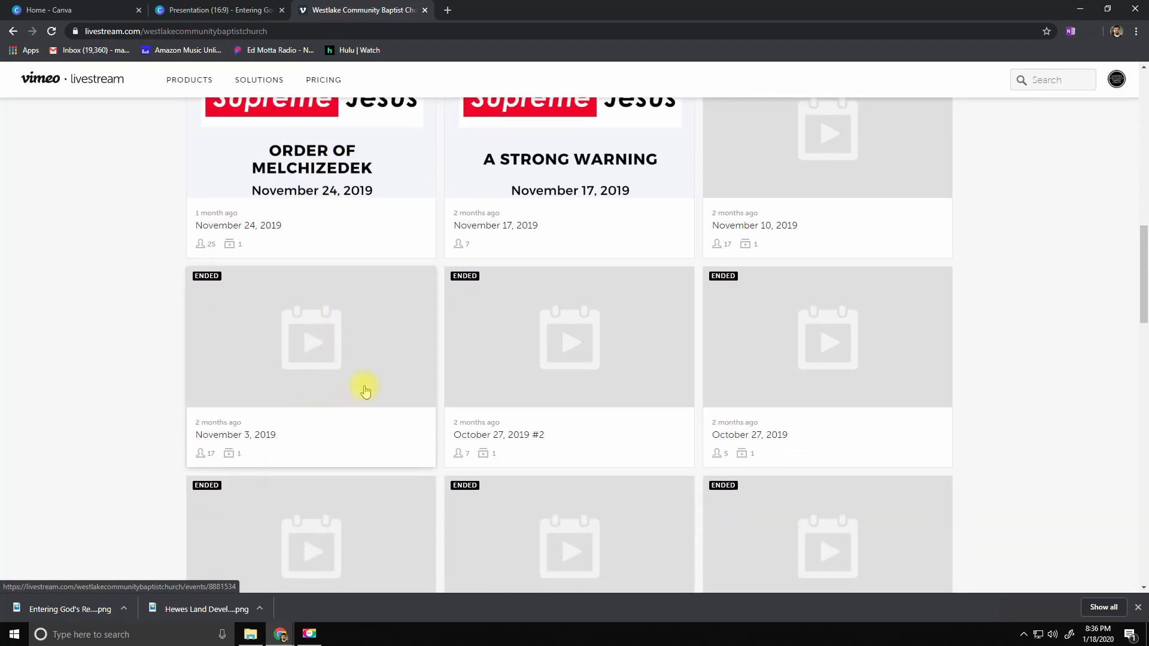
{"action": "left_click", "coordinate": [364, 388]}
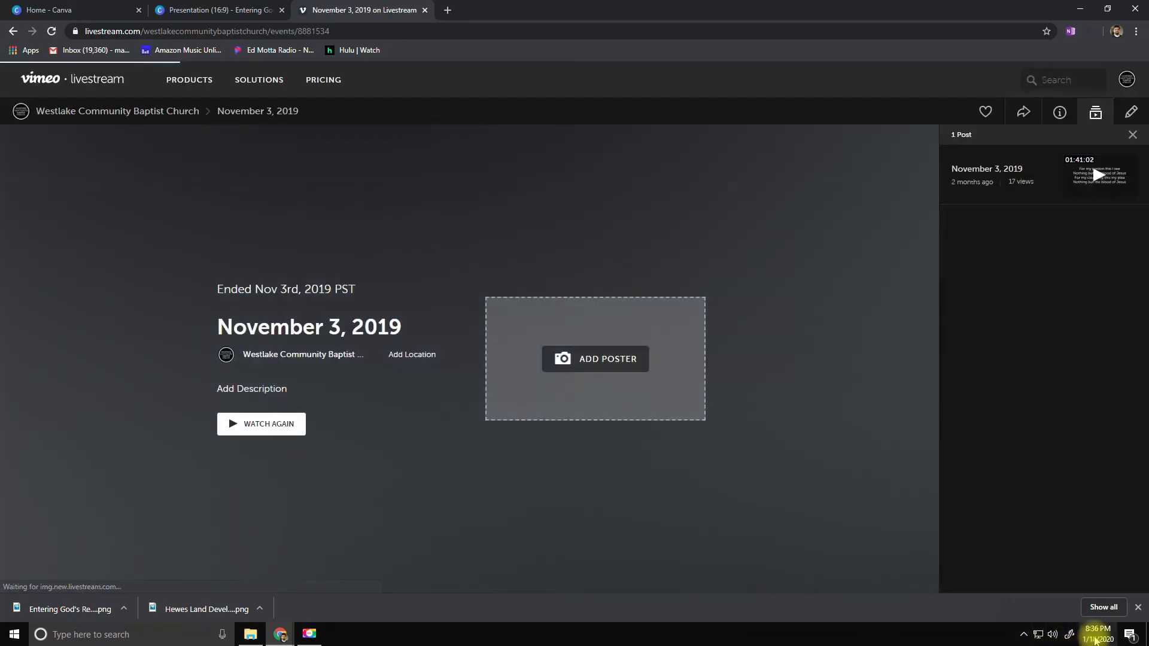
- Check the dates of November 2019 in the system calendar
{"action": "left_click", "coordinate": [1096, 639]}
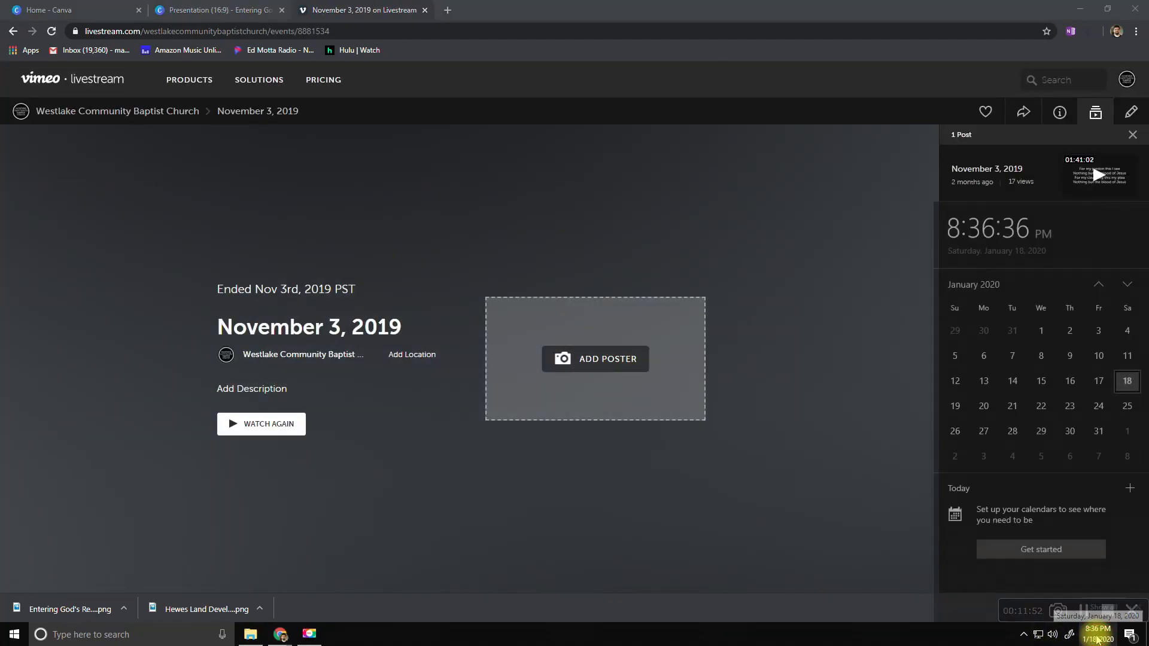
{"action": "left_click", "coordinate": [1099, 266]}
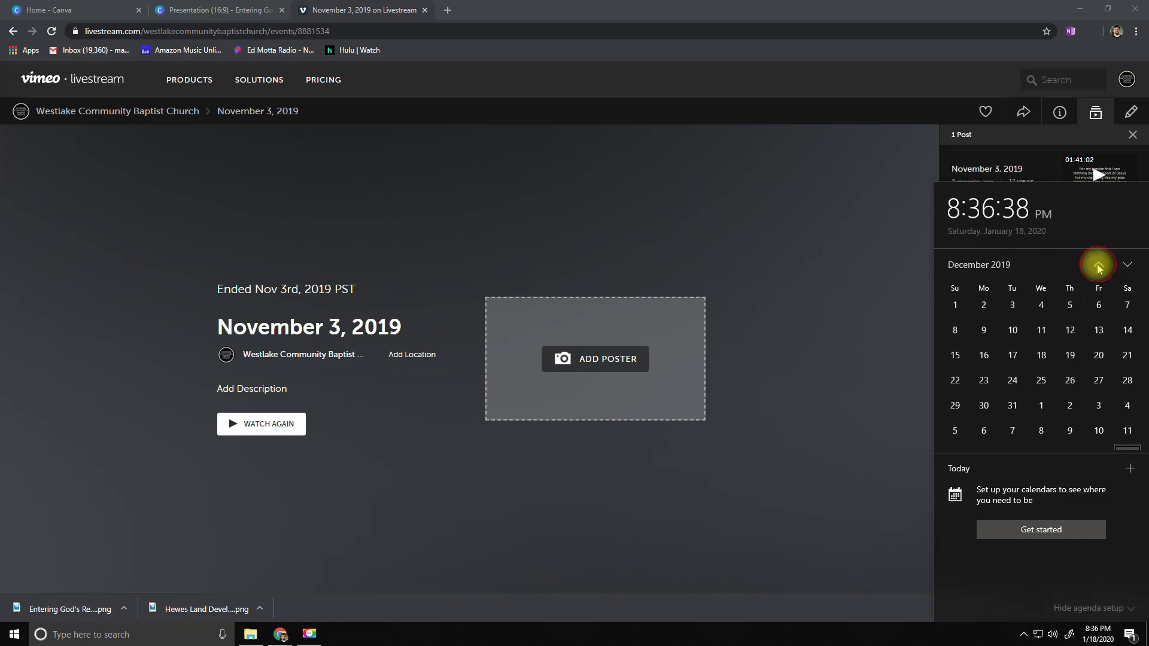
{"action": "left_click", "coordinate": [1099, 266]}
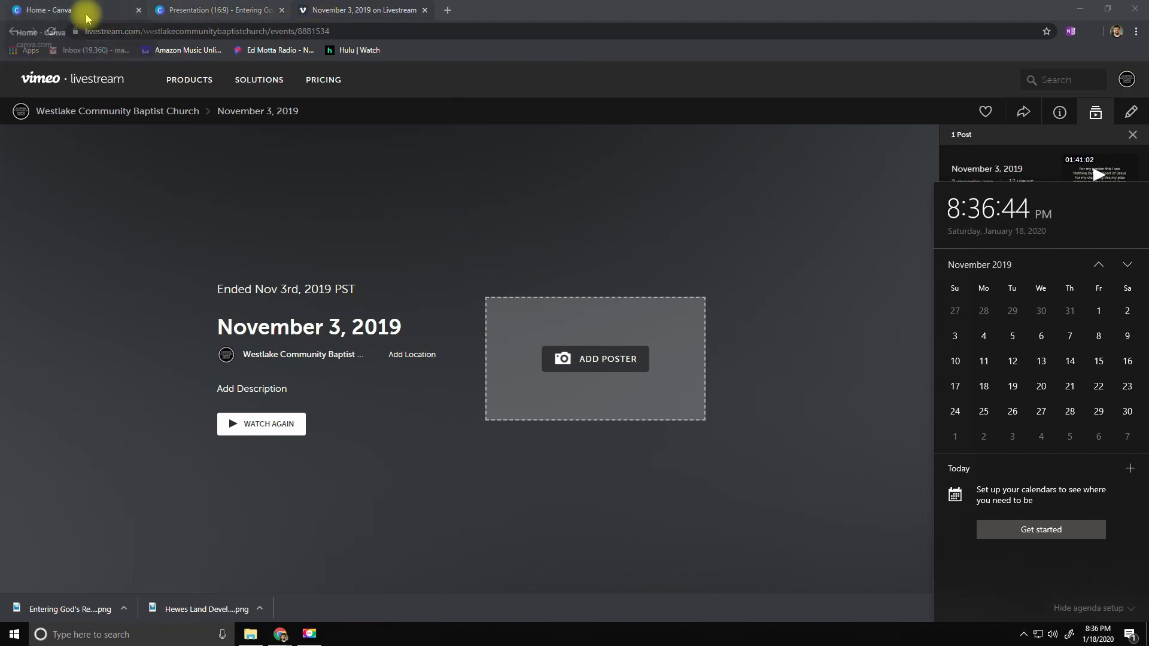
- Return to the Canva design, change the date line to "November 3, 2019" and save the design
{"action": "left_click", "coordinate": [219, 10]}
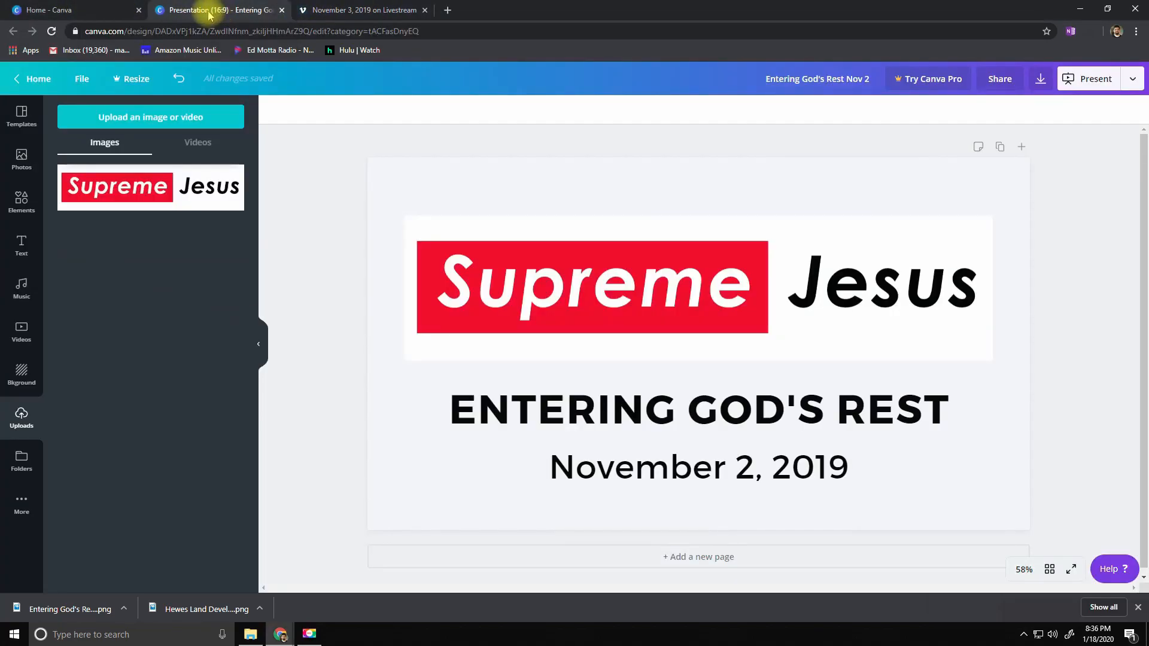
{"action": "left_click", "coordinate": [756, 469]}
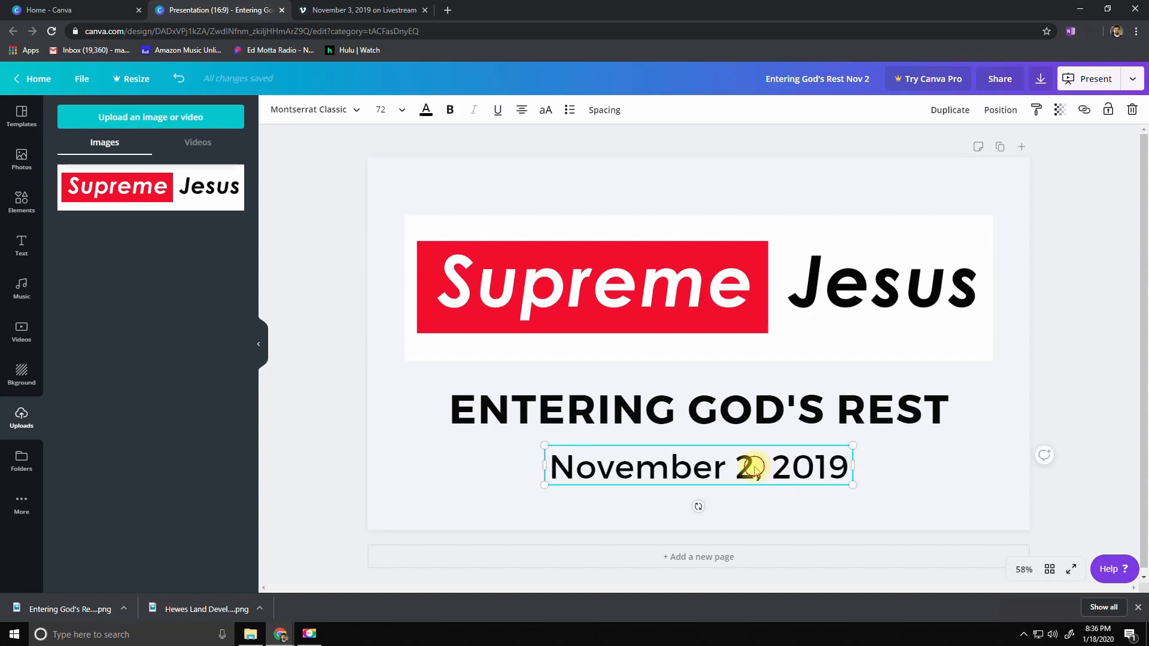
{"action": "left_click", "coordinate": [755, 466]}
{"action": "key", "text": "BackSpace"}
{"action": "type", "text": "3"}
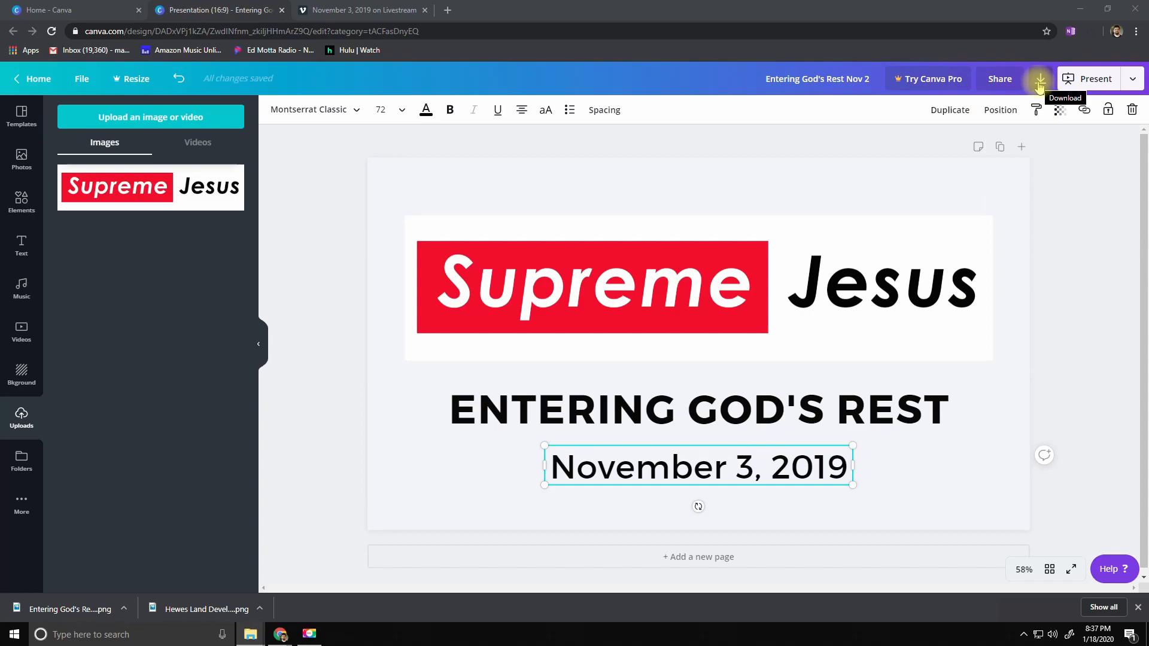
{"action": "left_click", "coordinate": [78, 80]}
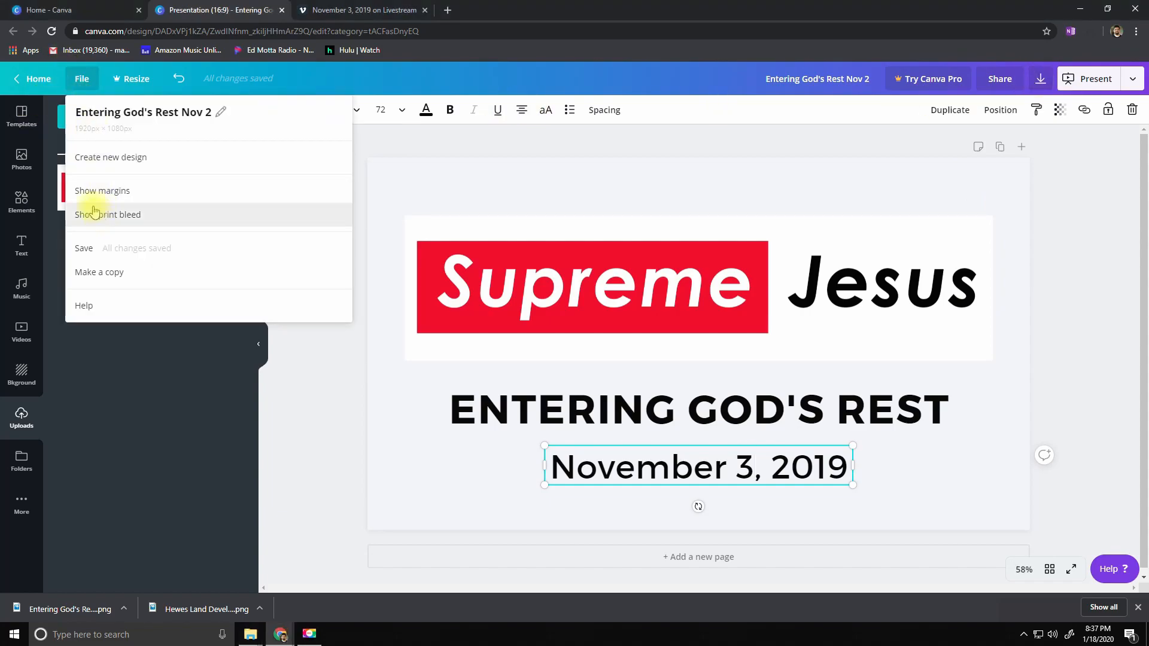
{"action": "left_click", "coordinate": [82, 251]}
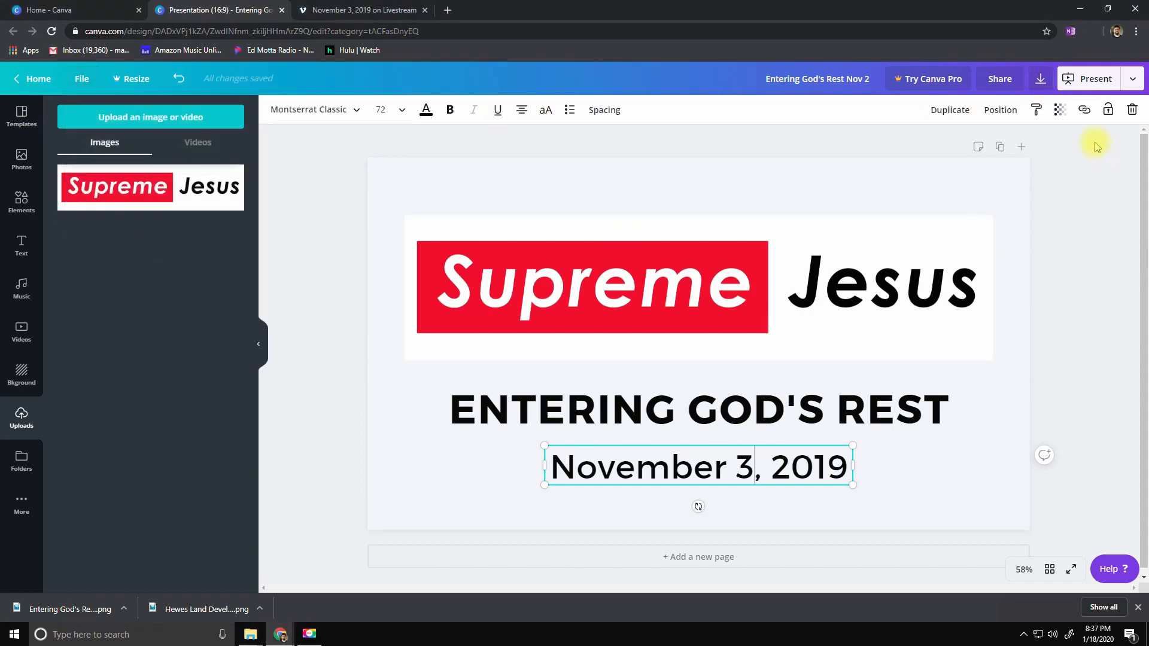
- Download the corrected "Entering God's Rest Nov 2" design as a PNG and dismiss the Canva Pro trial offer
{"action": "left_click", "coordinate": [1043, 84]}
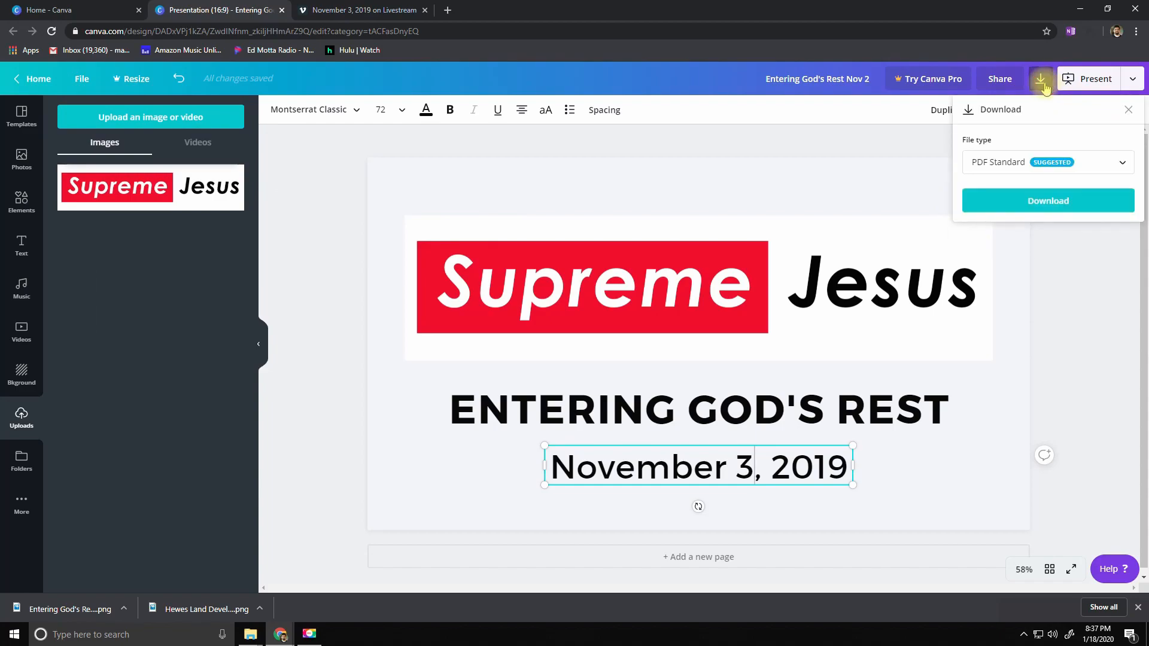
{"action": "left_click", "coordinate": [1005, 161]}
{"action": "left_click", "coordinate": [985, 91]}
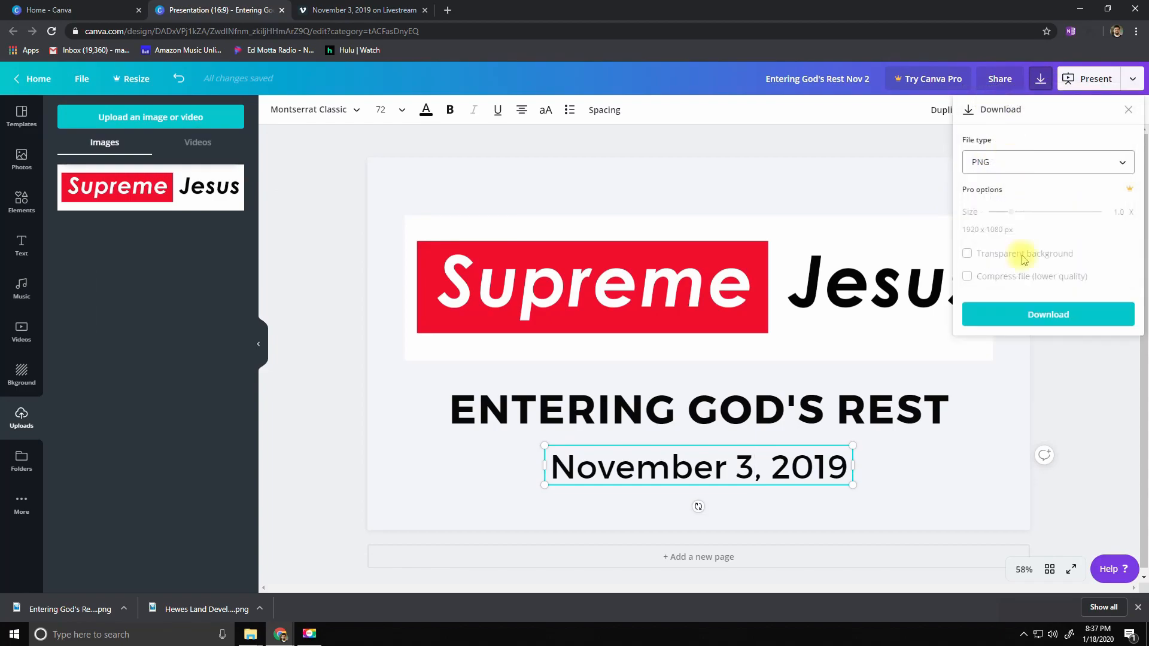
{"action": "left_click", "coordinate": [1027, 314]}
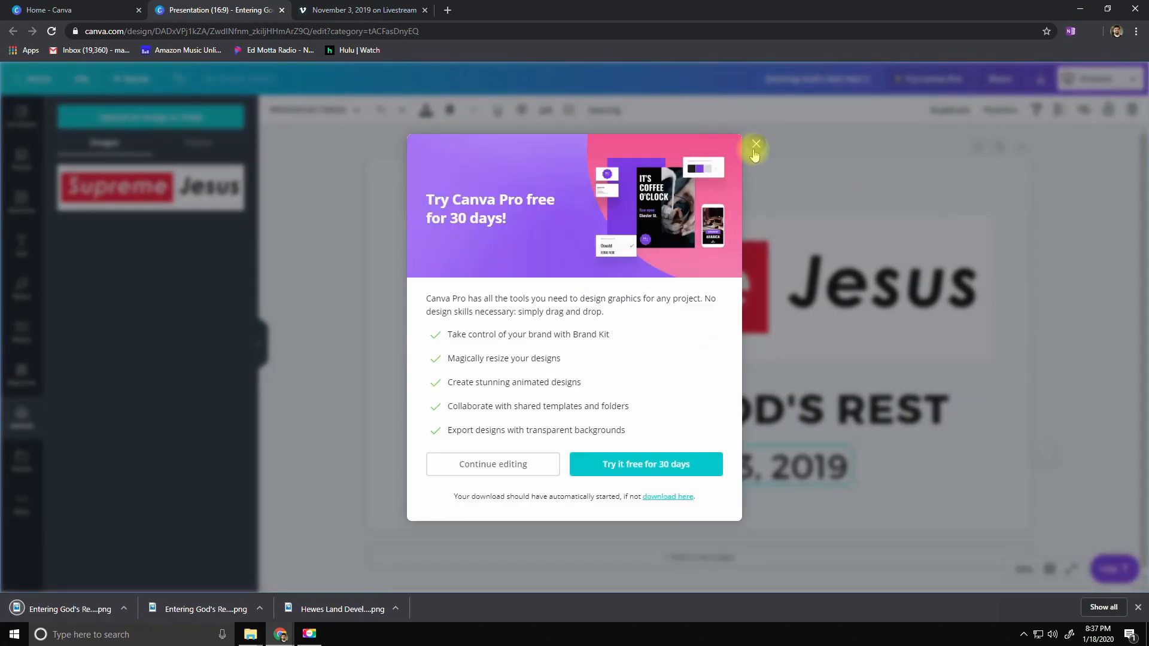
{"action": "left_click", "coordinate": [755, 145]}
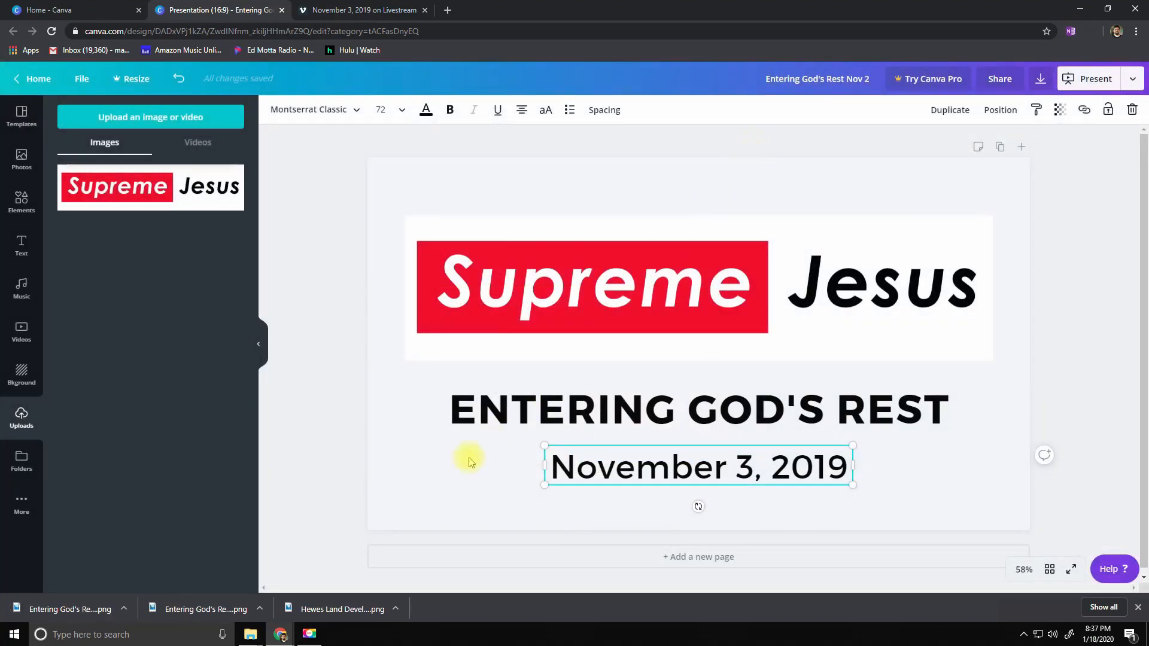
- Switch to the November 3, 2019 Livestream event and add "Entering God's Rest Nov 2" as its poster, cropped to the full image
{"action": "left_click", "coordinate": [395, 10]}
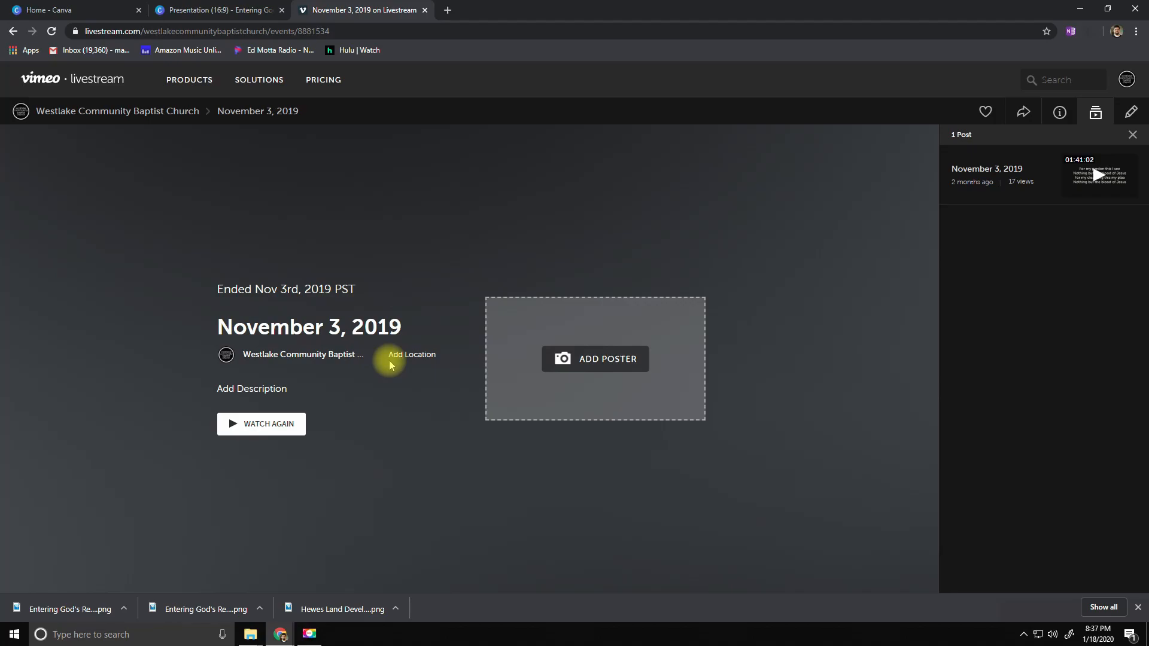
{"action": "left_click", "coordinate": [584, 362]}
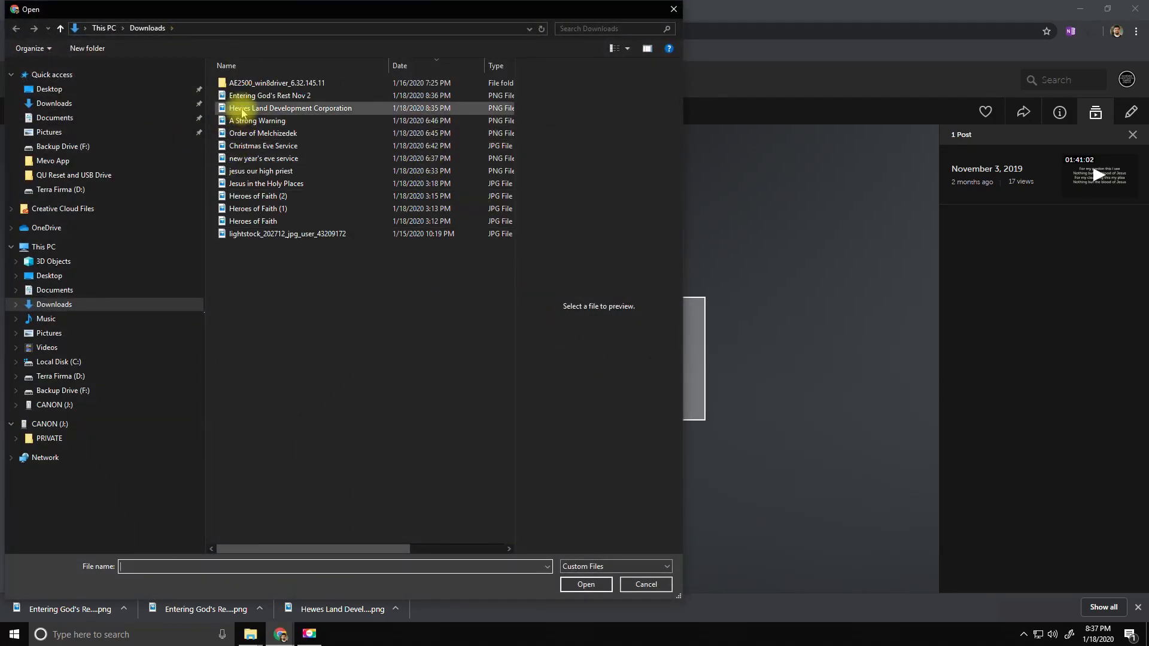
{"action": "left_click", "coordinate": [243, 95]}
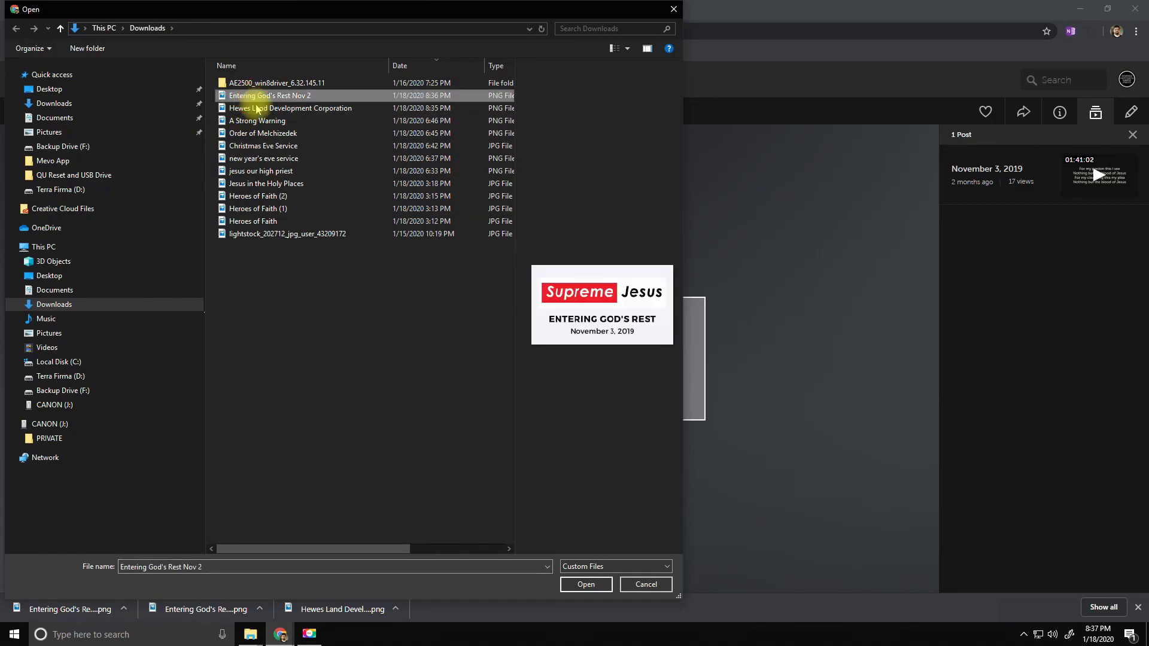
{"action": "left_click", "coordinate": [593, 589]}
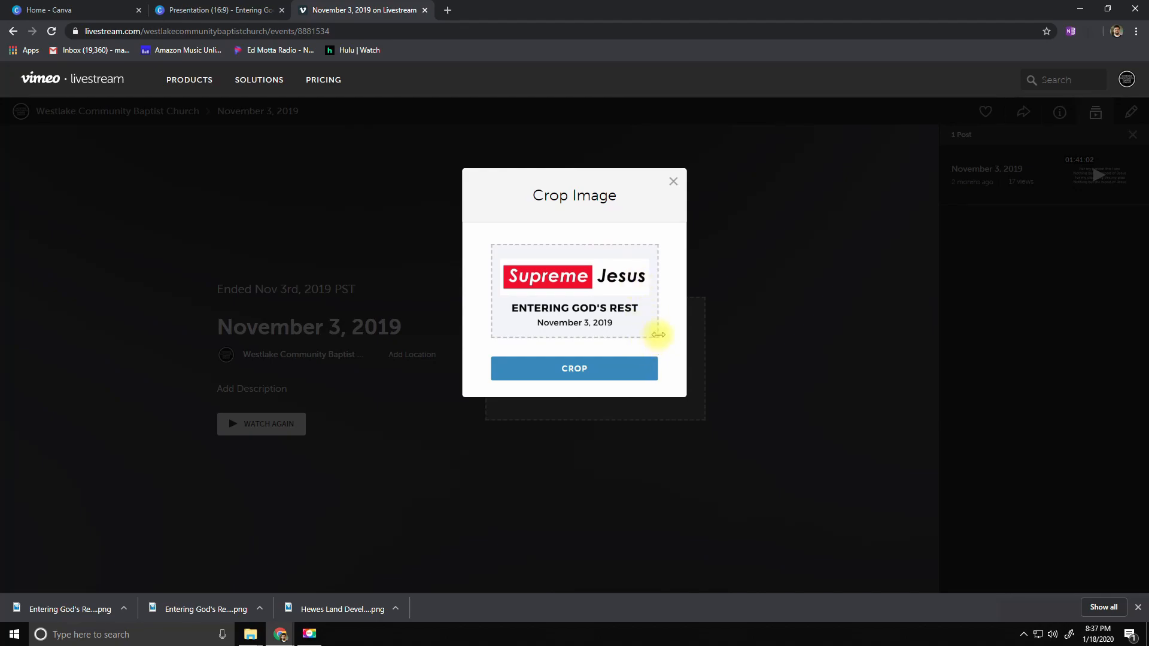
{"action": "left_click_drag", "start_coordinate": [659, 339], "coordinate": [695, 361]}
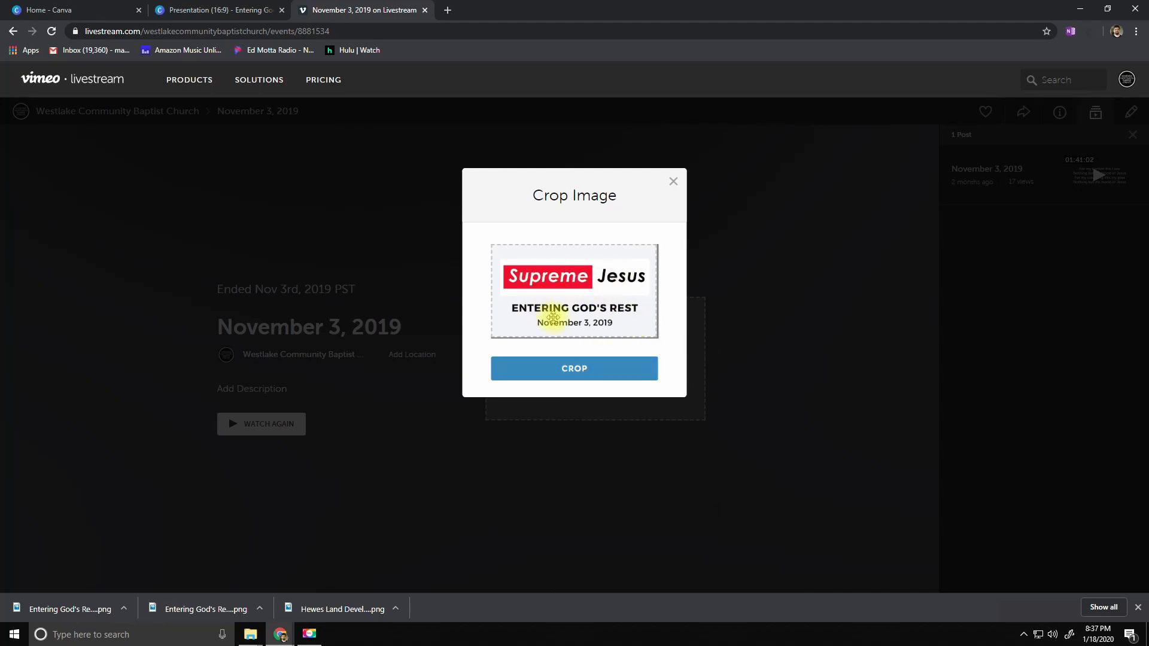
{"action": "left_click", "coordinate": [584, 372]}
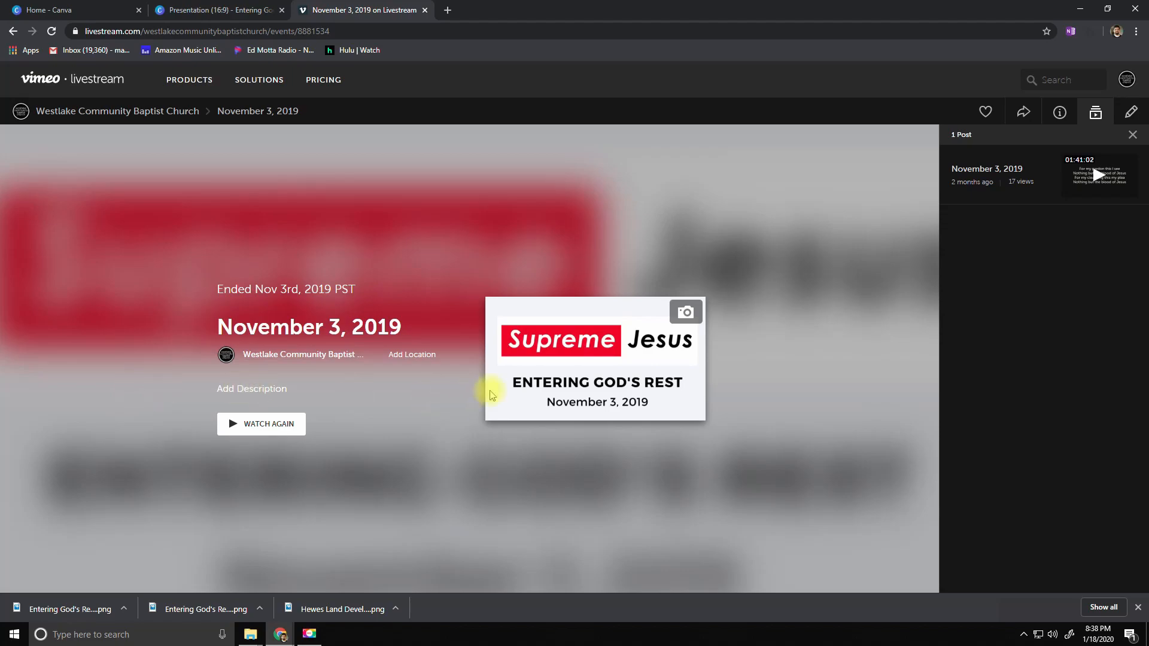
- Play the November 3, 2019 recording, skip ahead to about 07:35 and pause it
{"action": "left_click", "coordinate": [262, 425]}
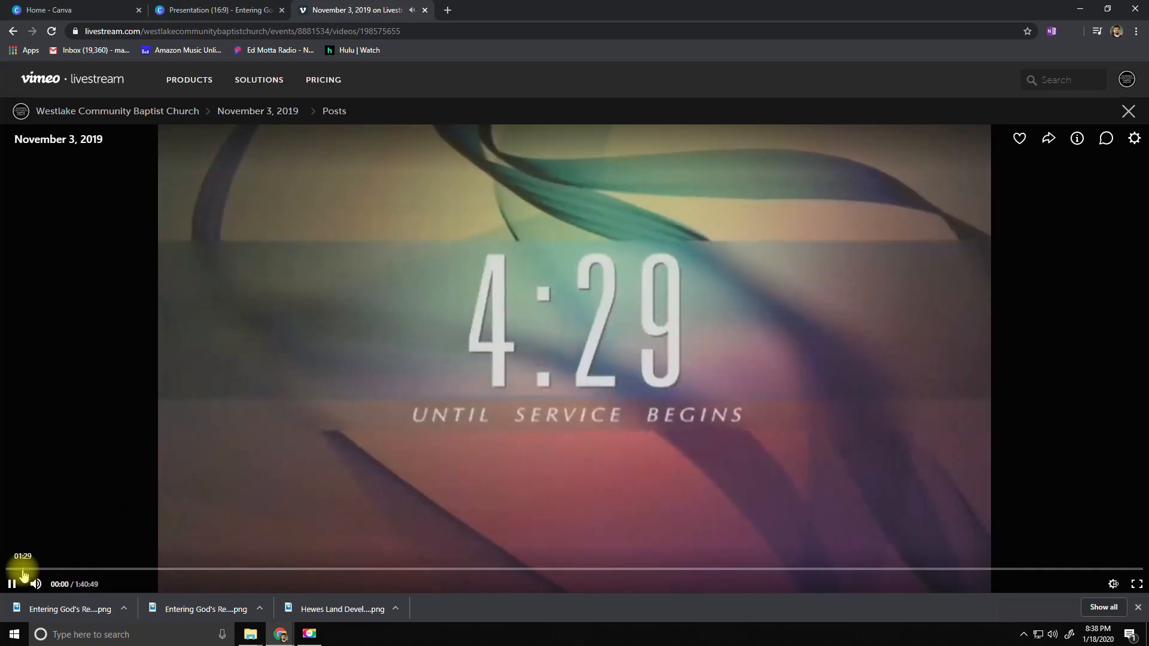
{"action": "left_click", "coordinate": [46, 569]}
{"action": "left_click", "coordinate": [69, 570]}
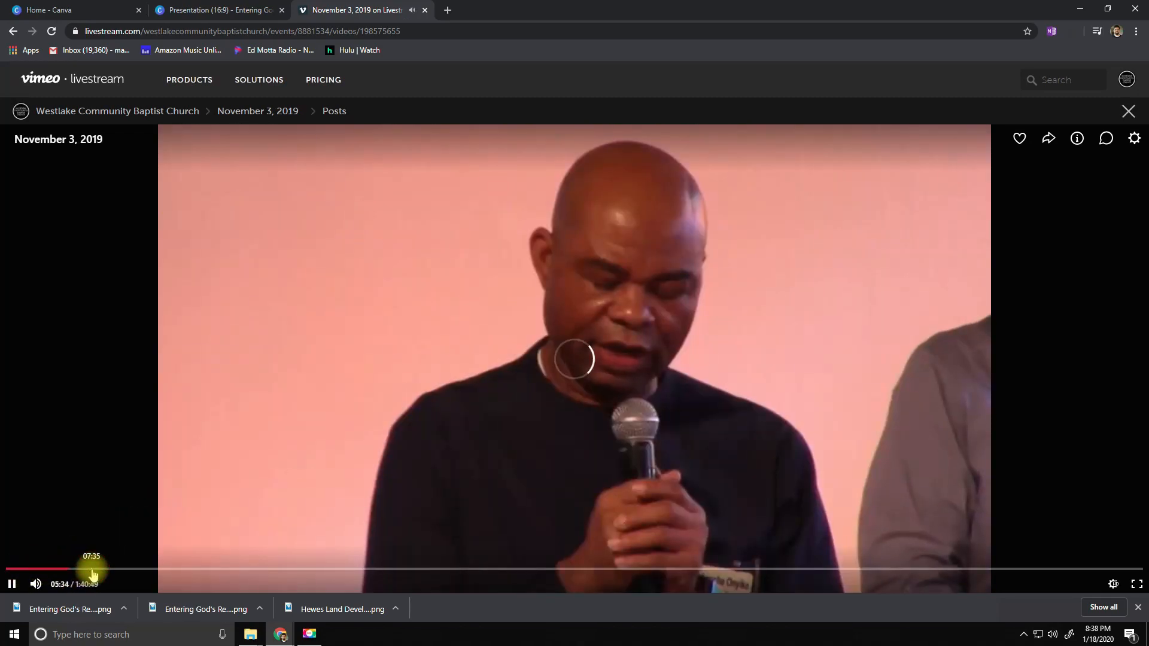
{"action": "left_click", "coordinate": [91, 570]}
{"action": "left_click", "coordinate": [11, 584]}
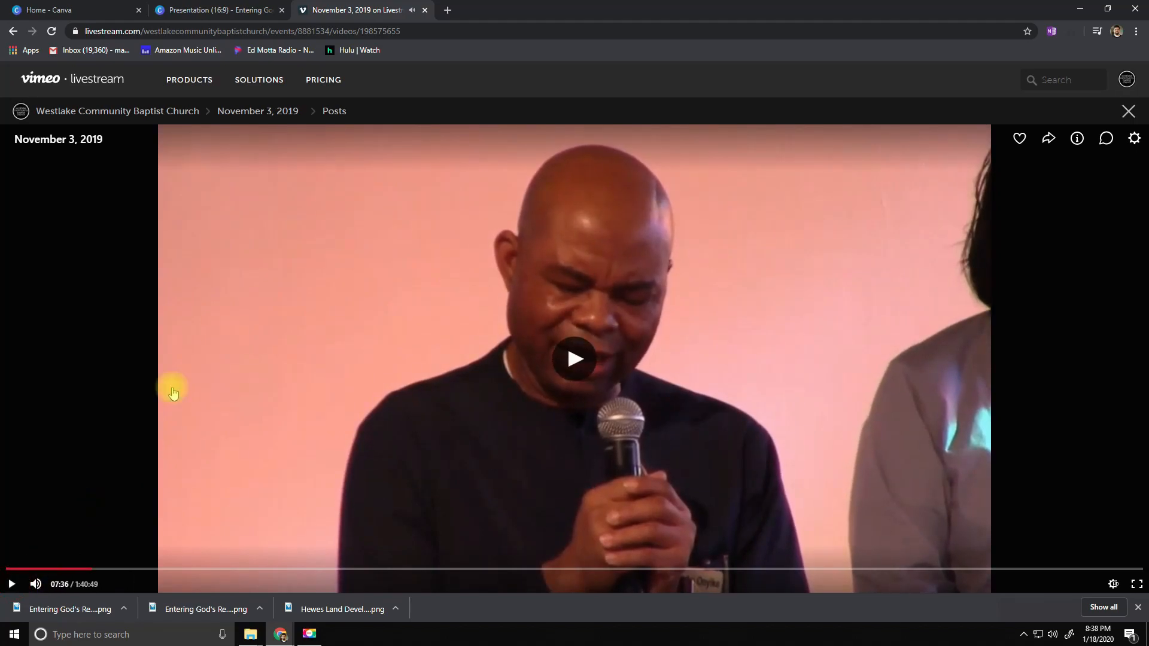
- Open the church's public Livestream profile and load older events to review the posters around November 3, 2019
{"action": "left_click", "coordinate": [155, 117]}
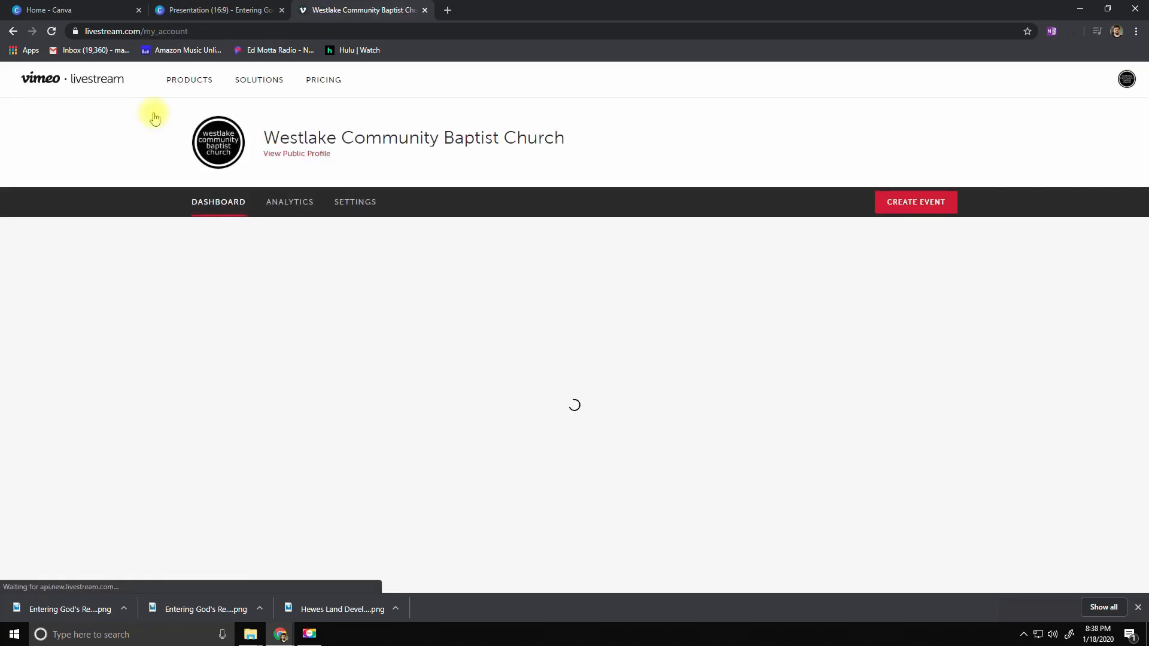
{"action": "left_click", "coordinate": [299, 157]}
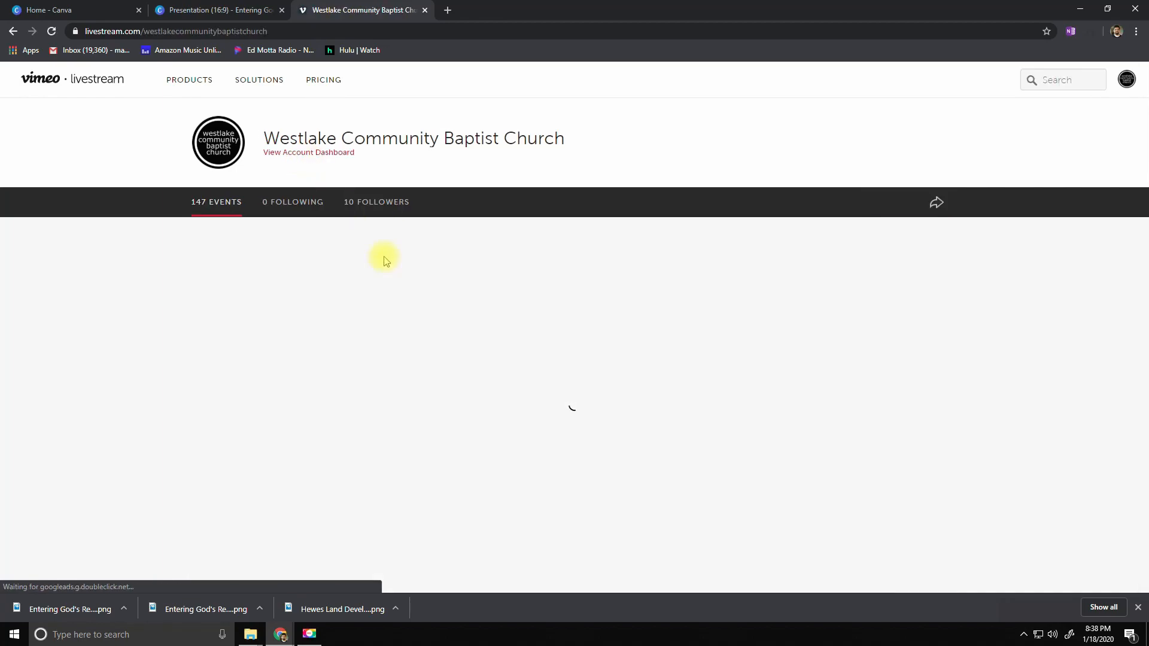
{"action": "scroll", "coordinate": [413, 383], "scroll_direction": "down", "scroll_amount": 5}
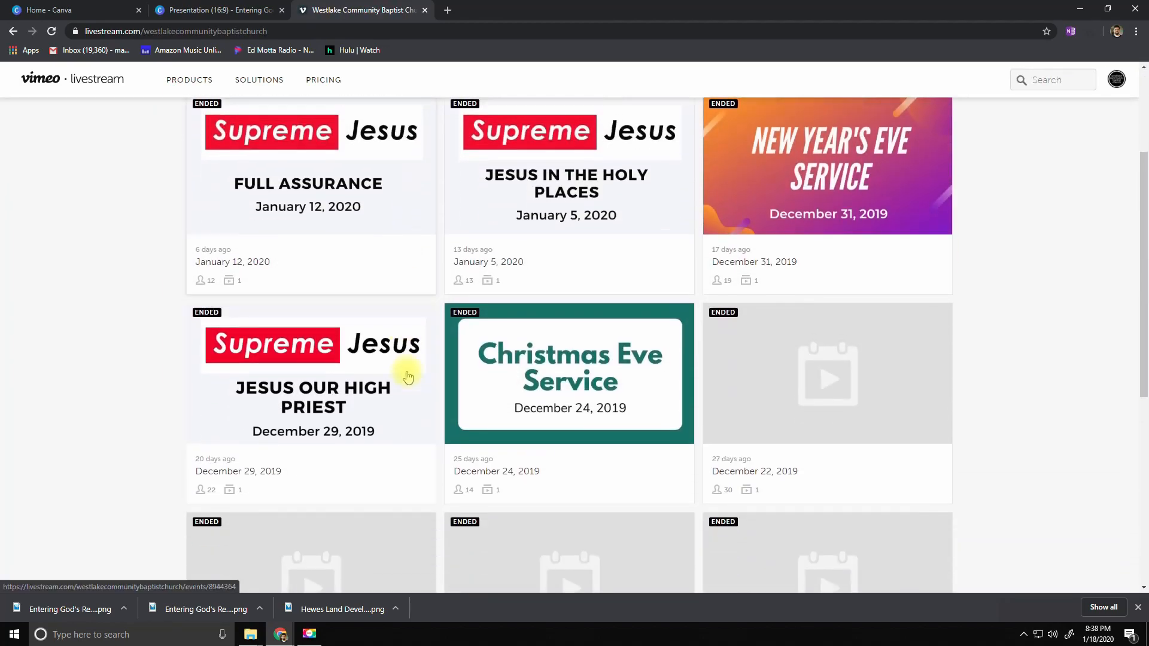
{"action": "scroll", "coordinate": [407, 376], "scroll_direction": "down", "scroll_amount": 4}
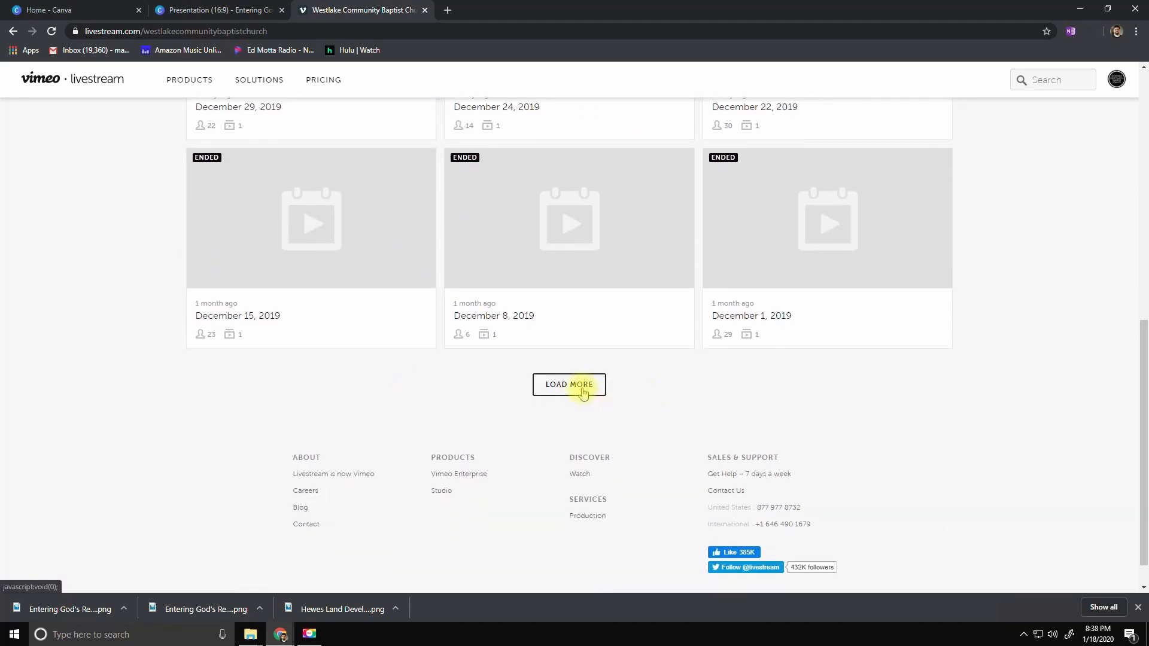
{"action": "left_click", "coordinate": [581, 386]}
{"action": "scroll", "coordinate": [470, 392], "scroll_direction": "down", "scroll_amount": 3}
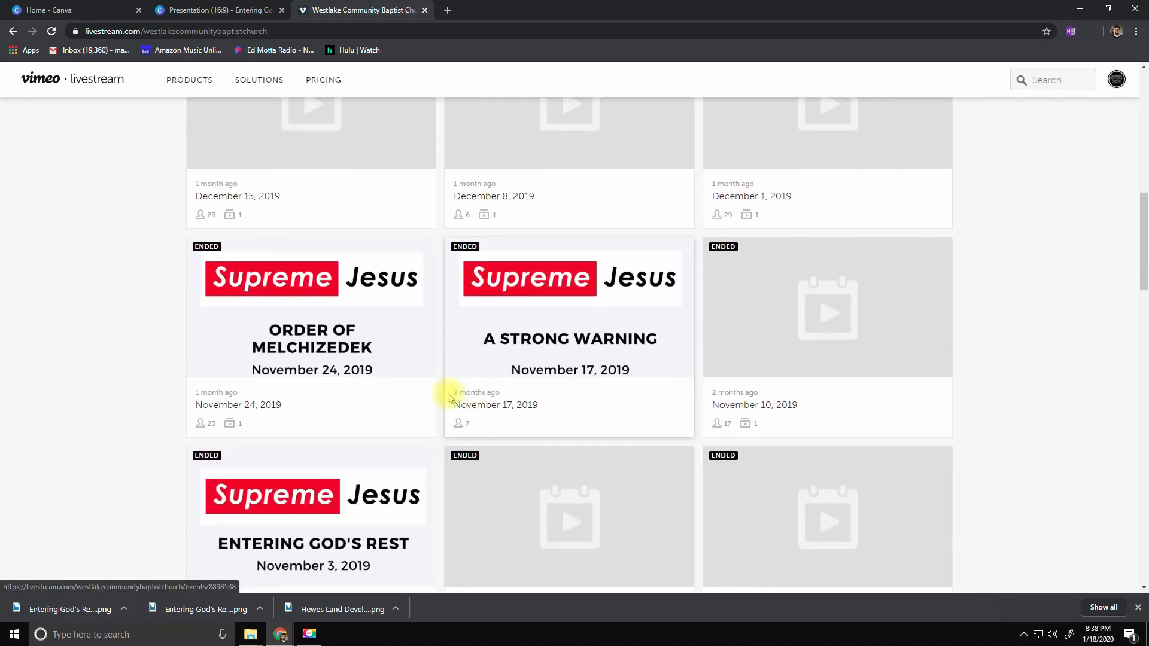
{"action": "scroll", "coordinate": [449, 393], "scroll_direction": "down", "scroll_amount": 2}
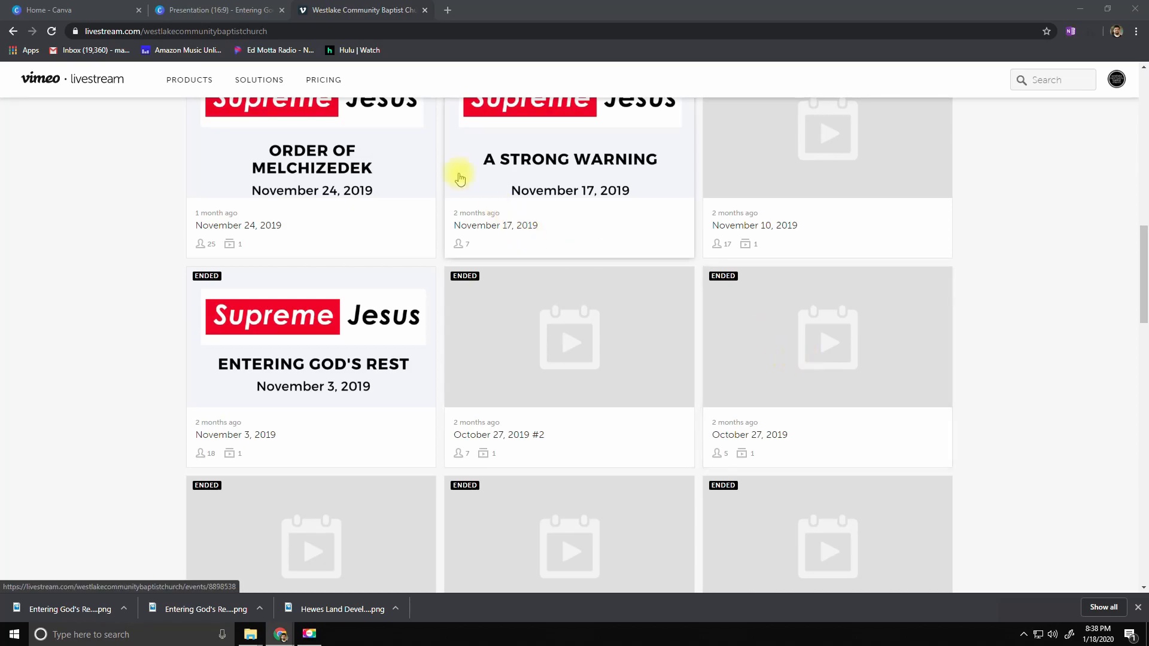
- Return to the "Entering God's Rest Nov 2" design in Canva and make a copy of it
{"action": "left_click", "coordinate": [213, 12]}
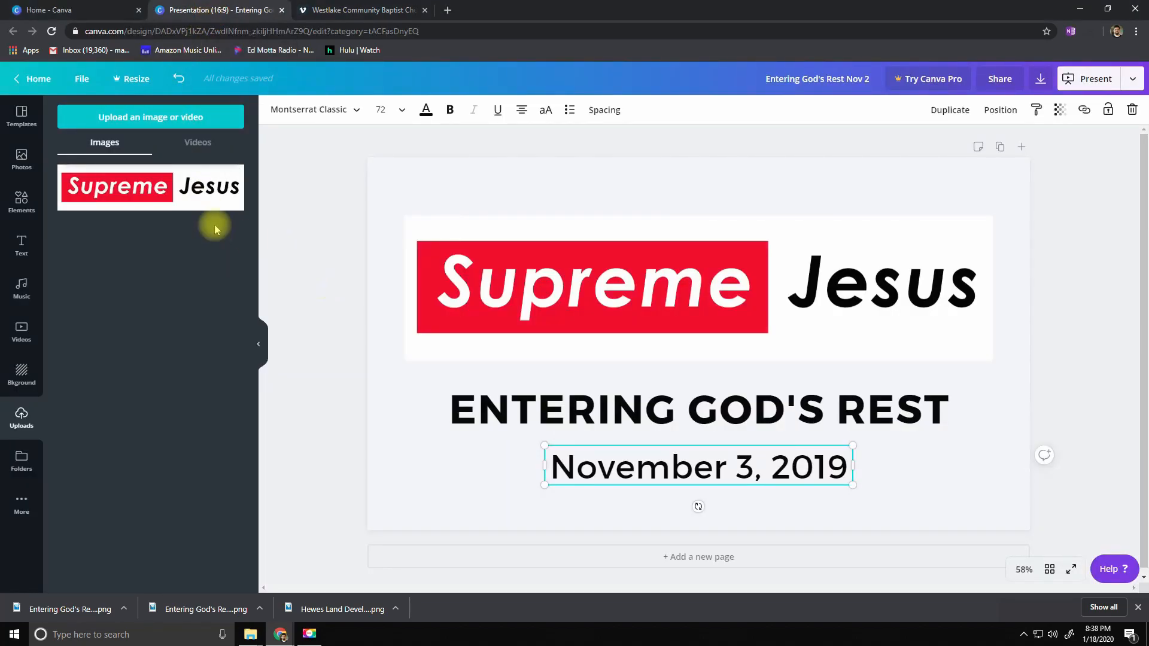
{"action": "left_click", "coordinate": [82, 81]}
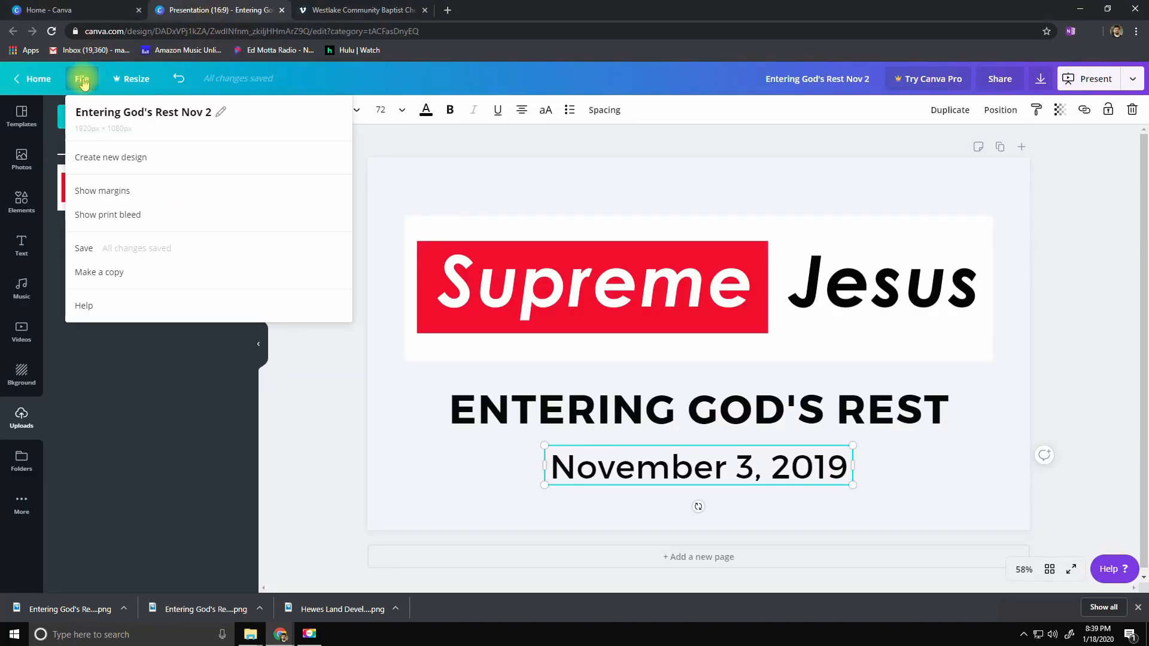
{"action": "left_click", "coordinate": [96, 277]}
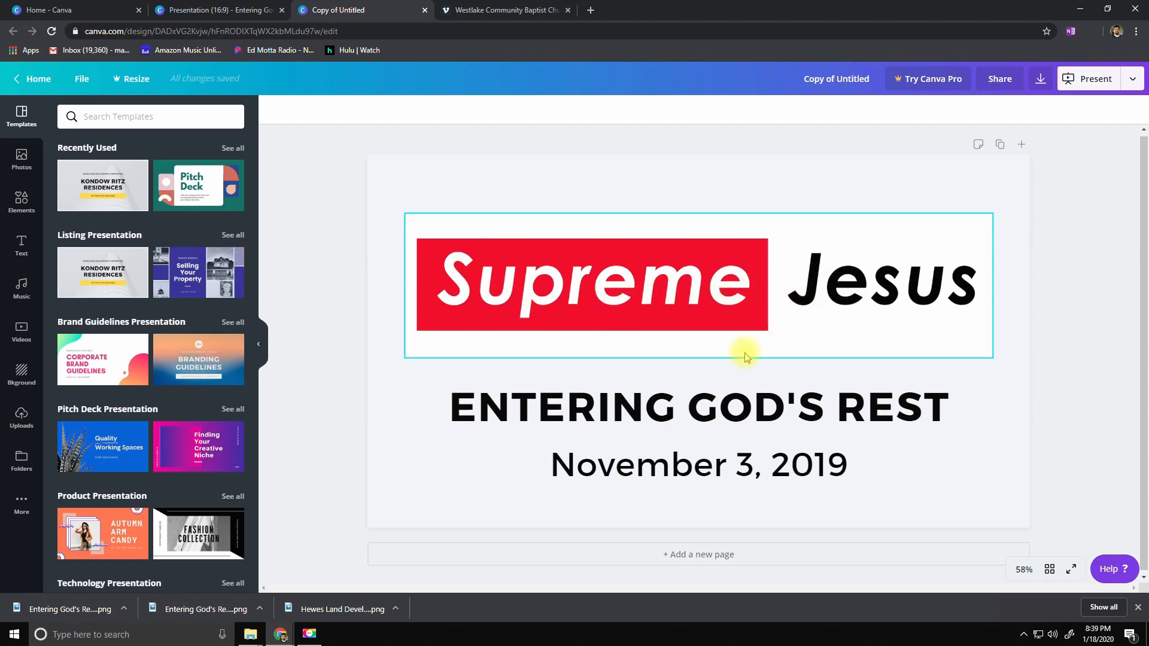
- In the copied design, change the title to "GREATER THAN MOSES" and the date line to "October 27, 2019"
{"action": "left_click", "coordinate": [726, 412]}
{"action": "left_click", "coordinate": [724, 413]}
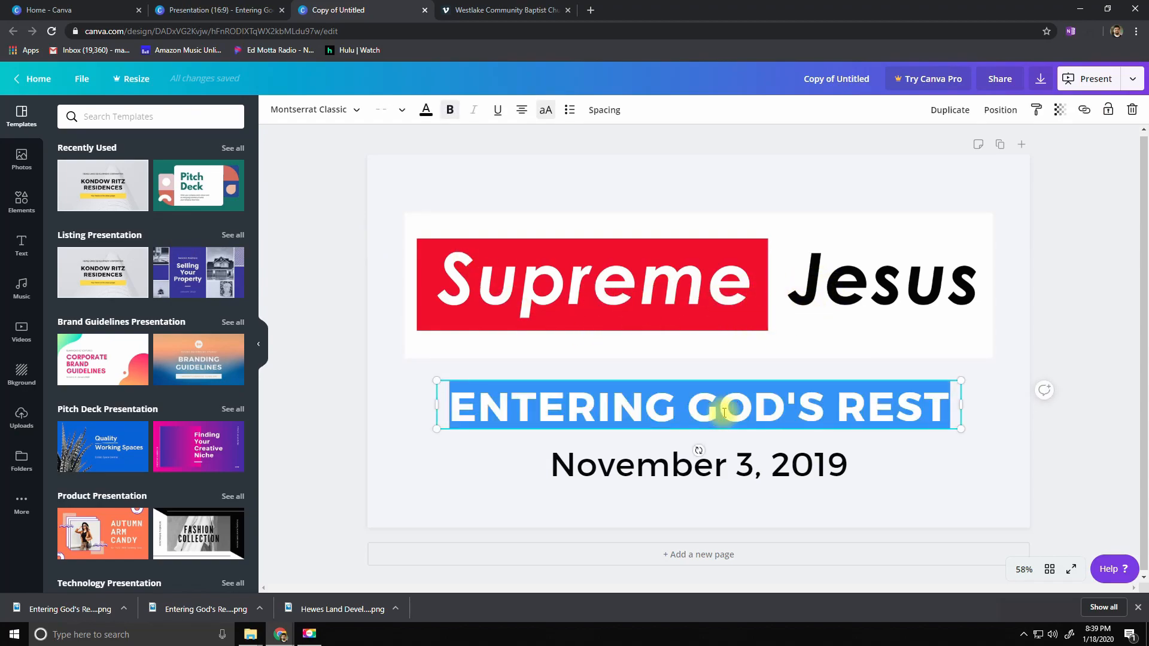
{"action": "type", "text": "GRE"}
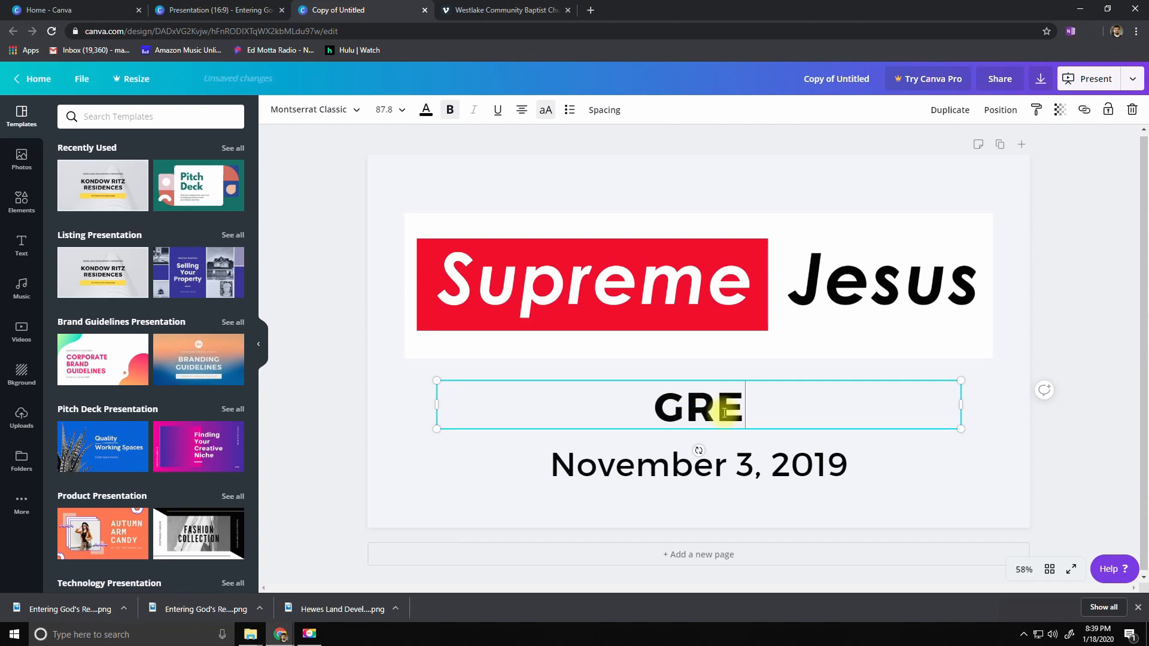
{"action": "type", "text": "ATER THAN MOSES"}
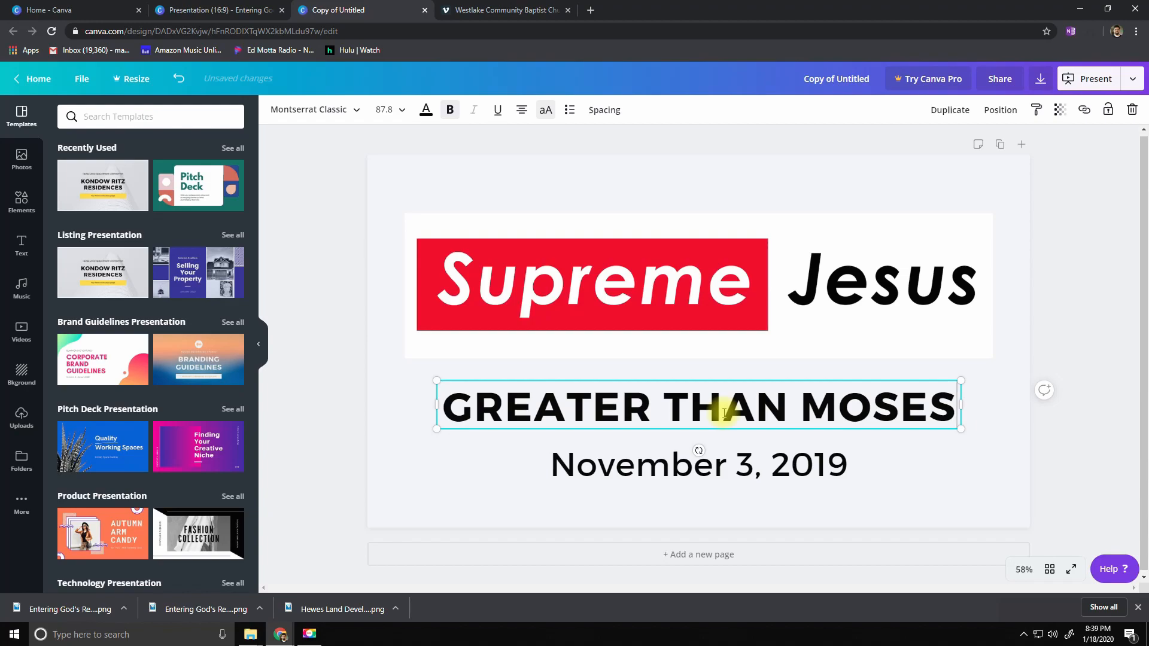
{"action": "double_click", "coordinate": [748, 465]}
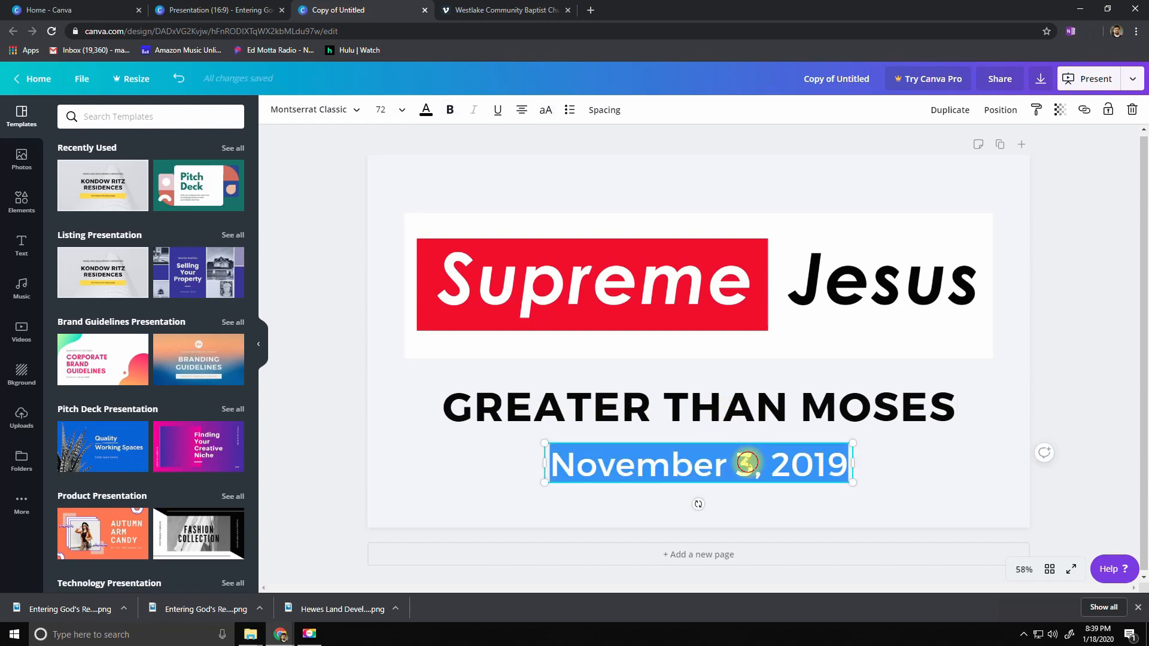
{"action": "type", "text": "Oc"}
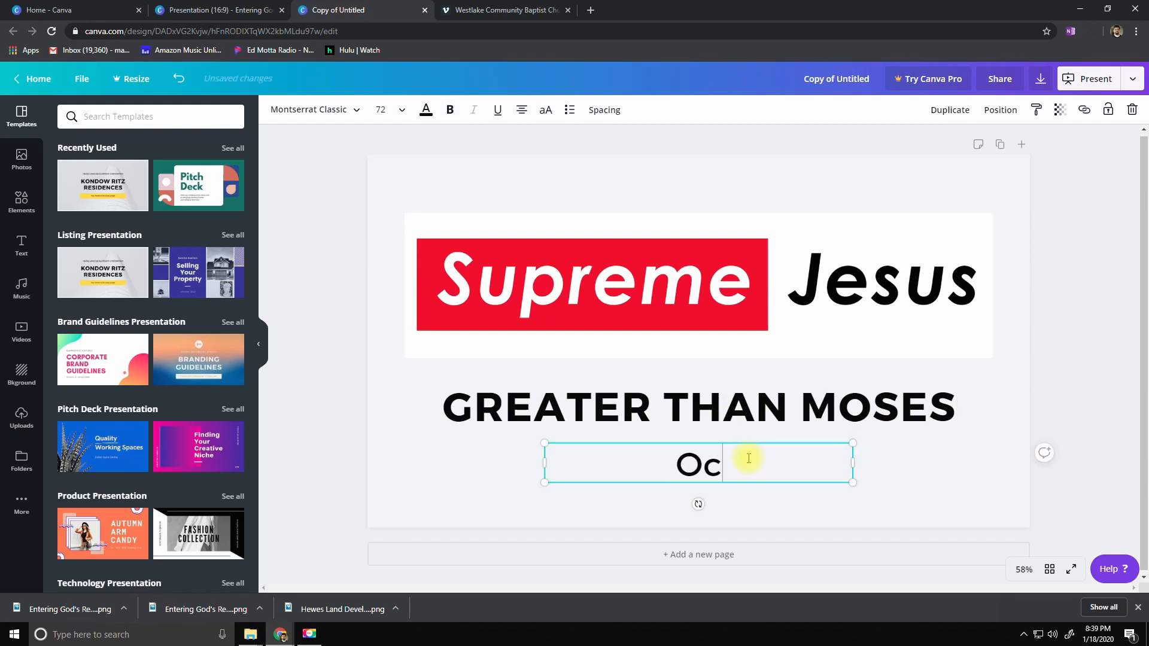
{"action": "type", "text": "tober "}
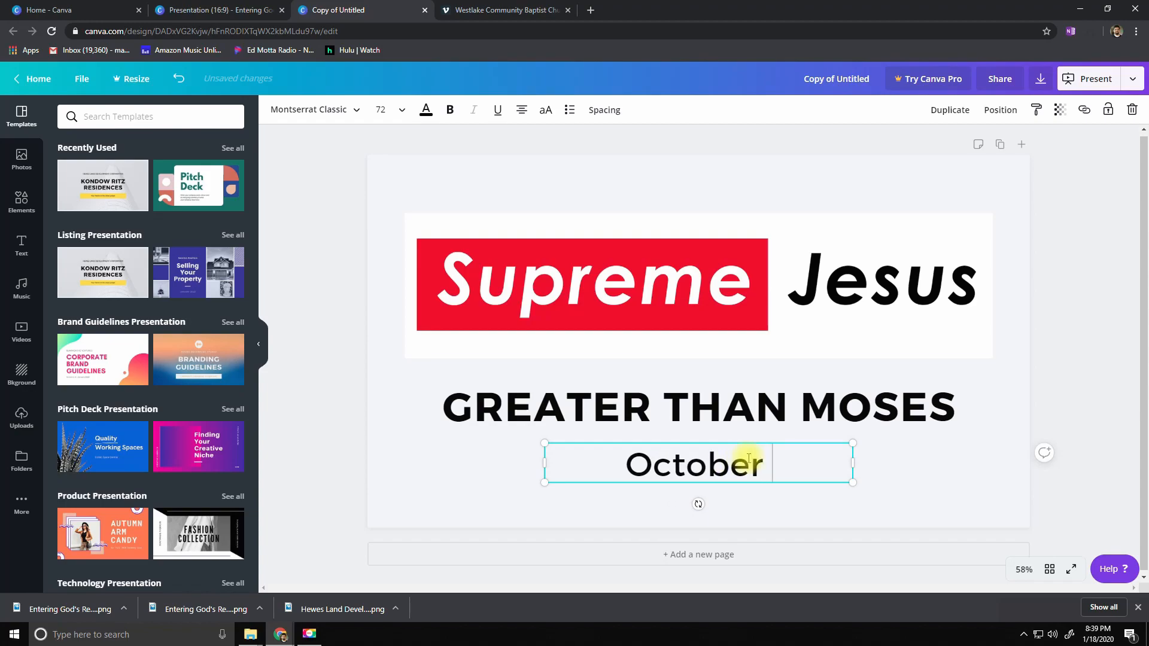
{"action": "type", "text": "27, 2019"}
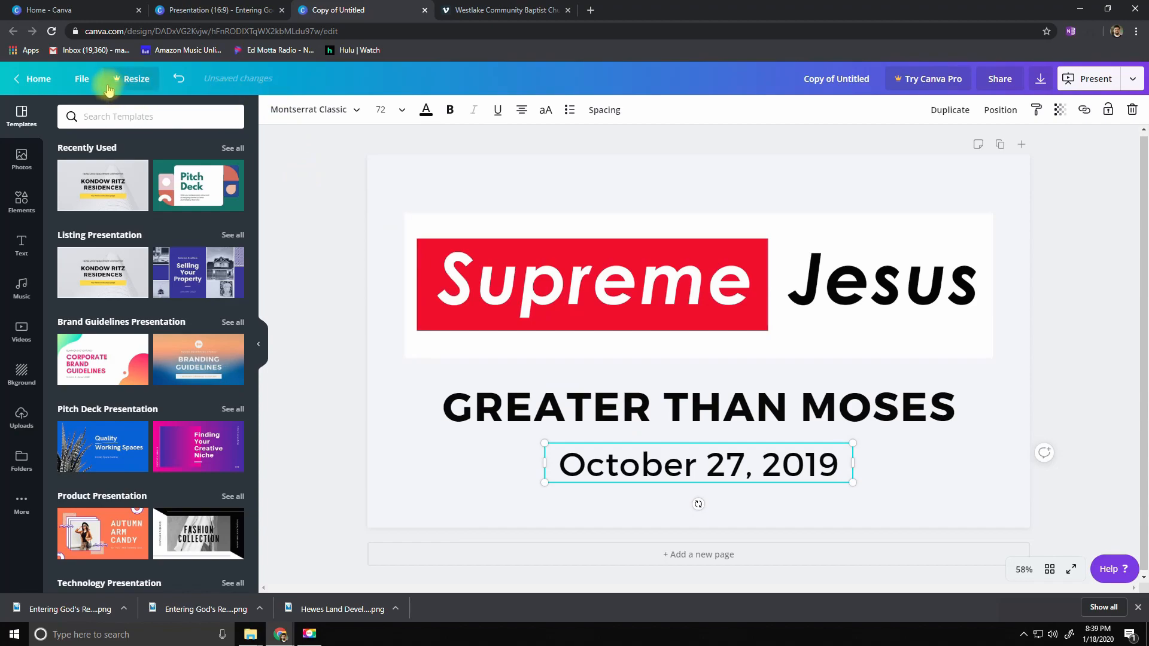
- Rename the copied design as "Greater than Moses Oct 27" and save it
{"action": "left_click", "coordinate": [82, 78]}
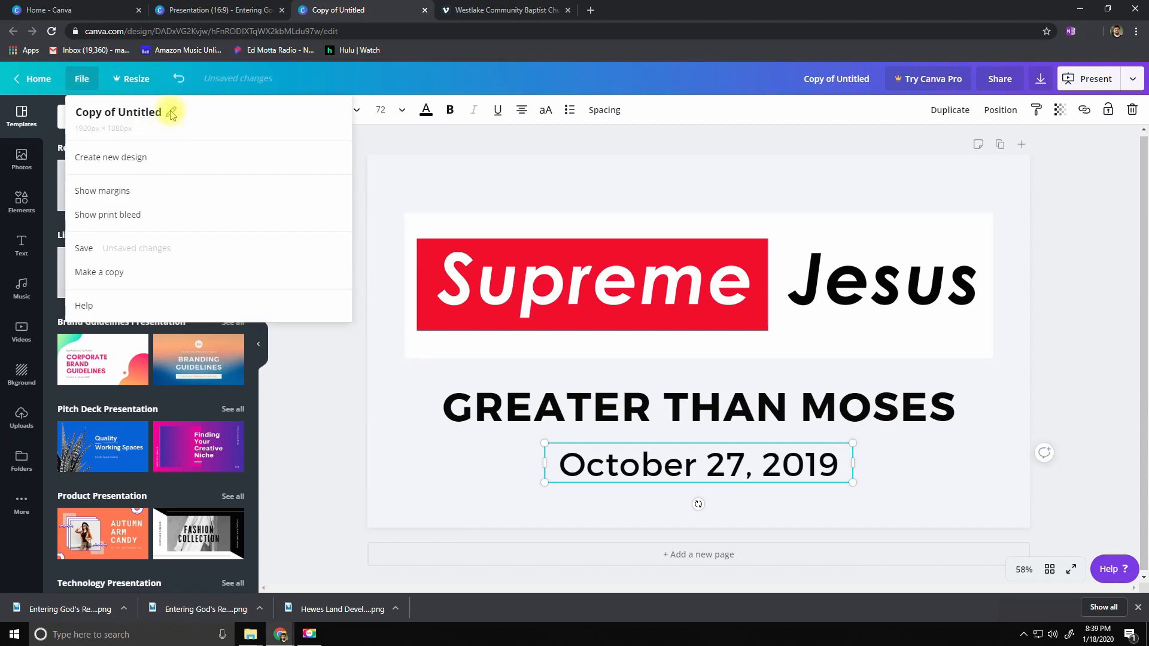
{"action": "left_click", "coordinate": [172, 114]}
{"action": "type", "text": "Greater than Moses Oct"}
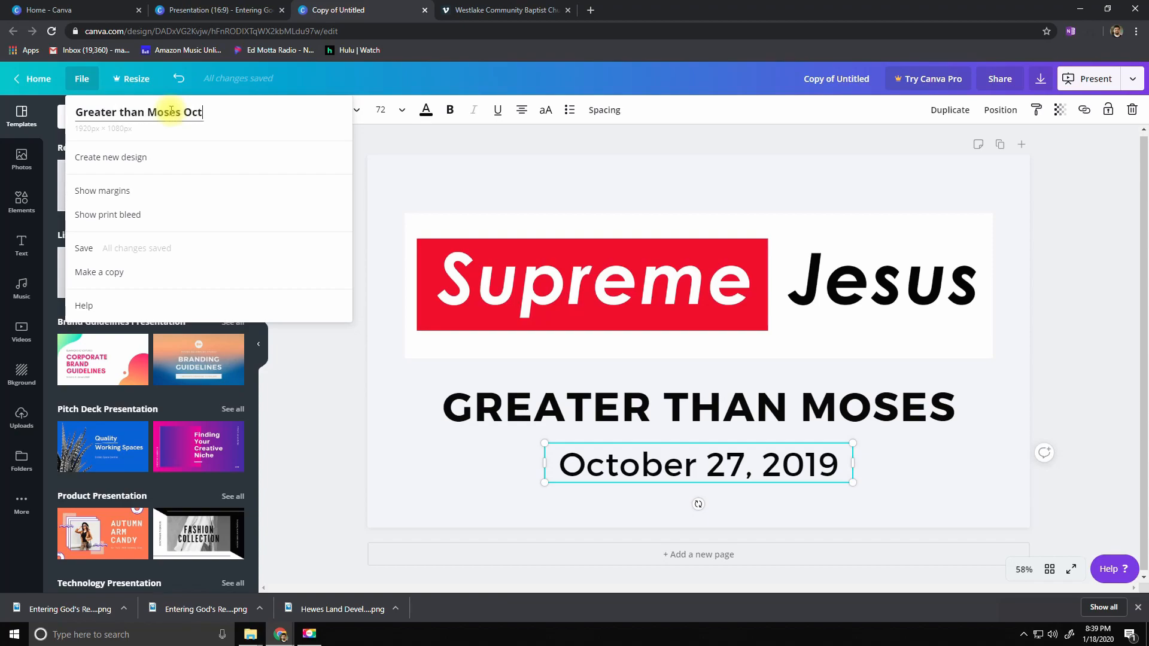
{"action": "type", "text": "27"}
{"action": "key", "text": "Return"}
{"action": "left_click", "coordinate": [95, 249]}
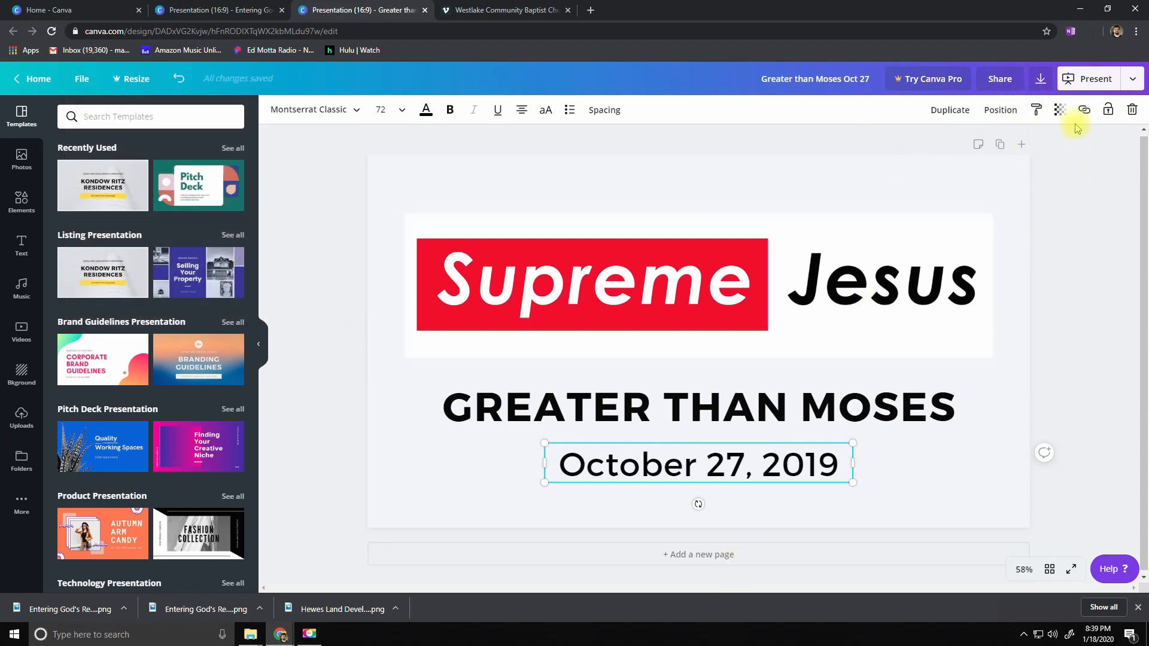
- Download the "Greater than Moses Oct 27" design as a PNG
{"action": "left_click", "coordinate": [1041, 81]}
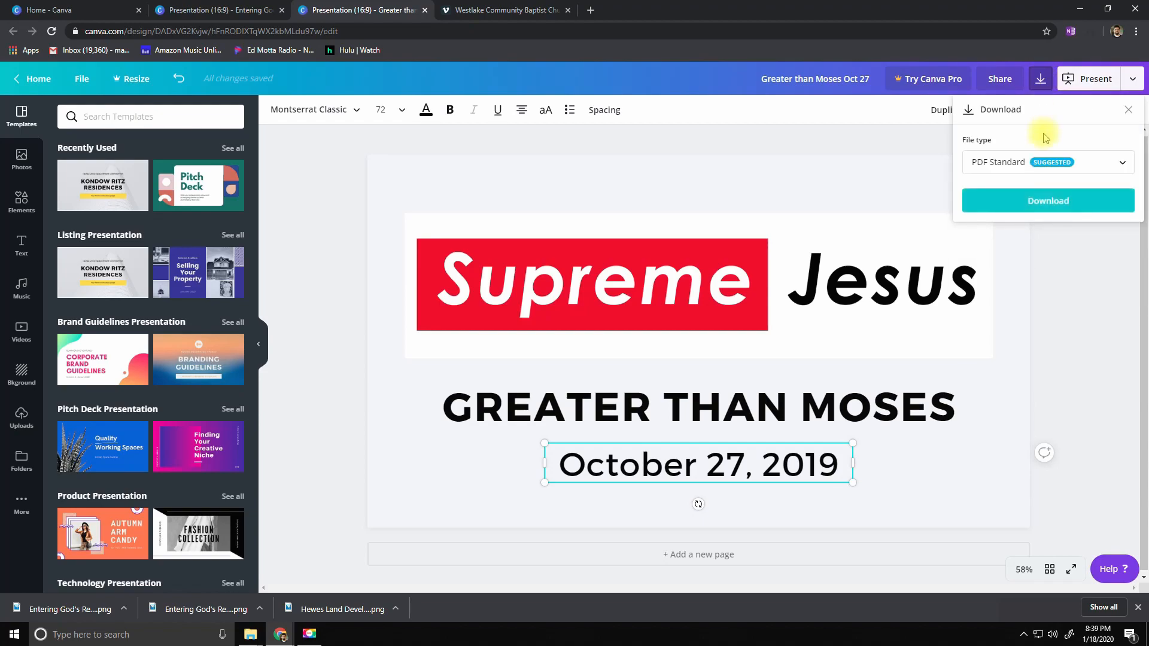
{"action": "left_click", "coordinate": [1030, 163]}
{"action": "left_click", "coordinate": [1027, 103]}
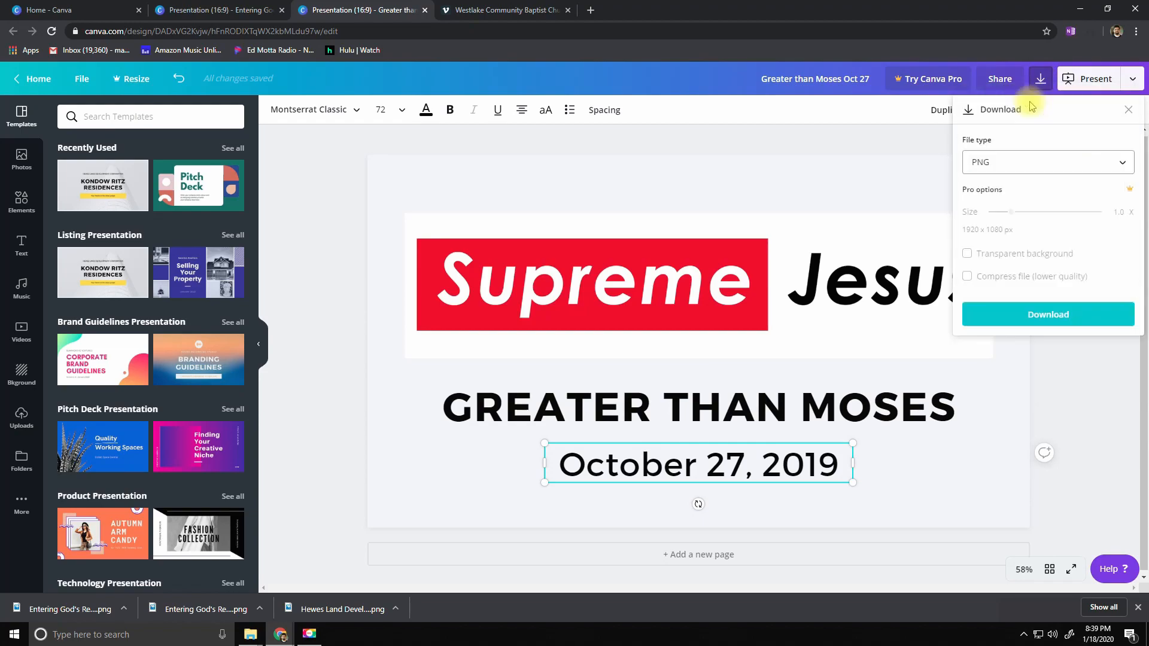
{"action": "left_click", "coordinate": [1038, 311]}
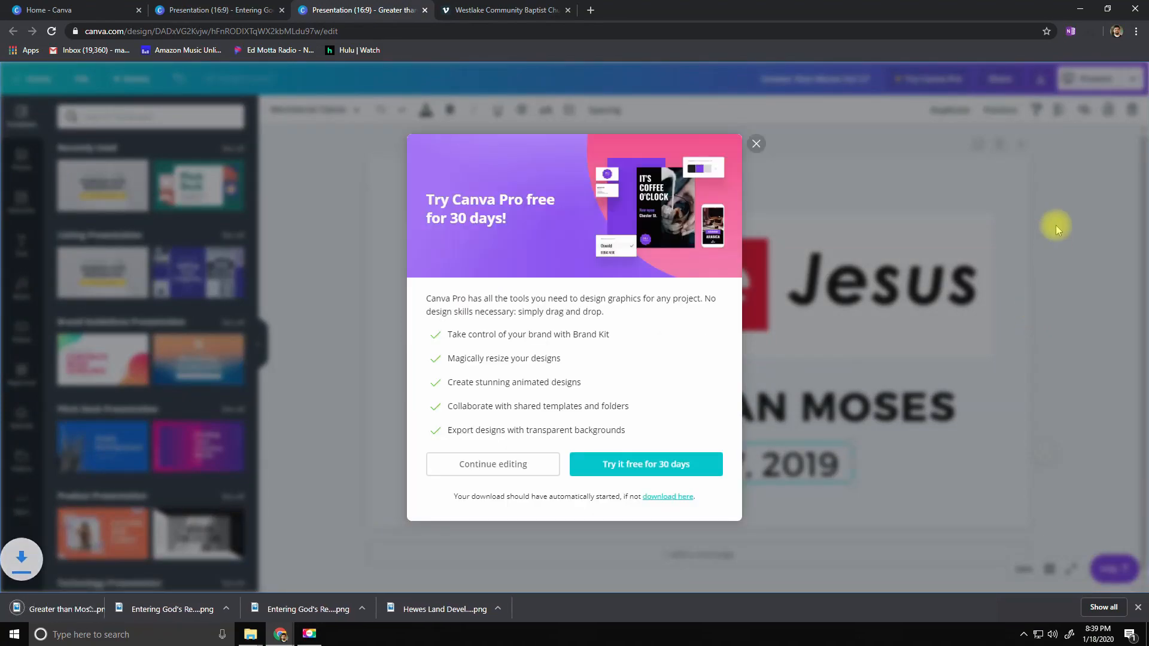
- Switch to Livestream and add the "Greater than Moses Oct 27" image as the cropped poster of the "October 27, 2019 #2" event
{"action": "left_click", "coordinate": [756, 144]}
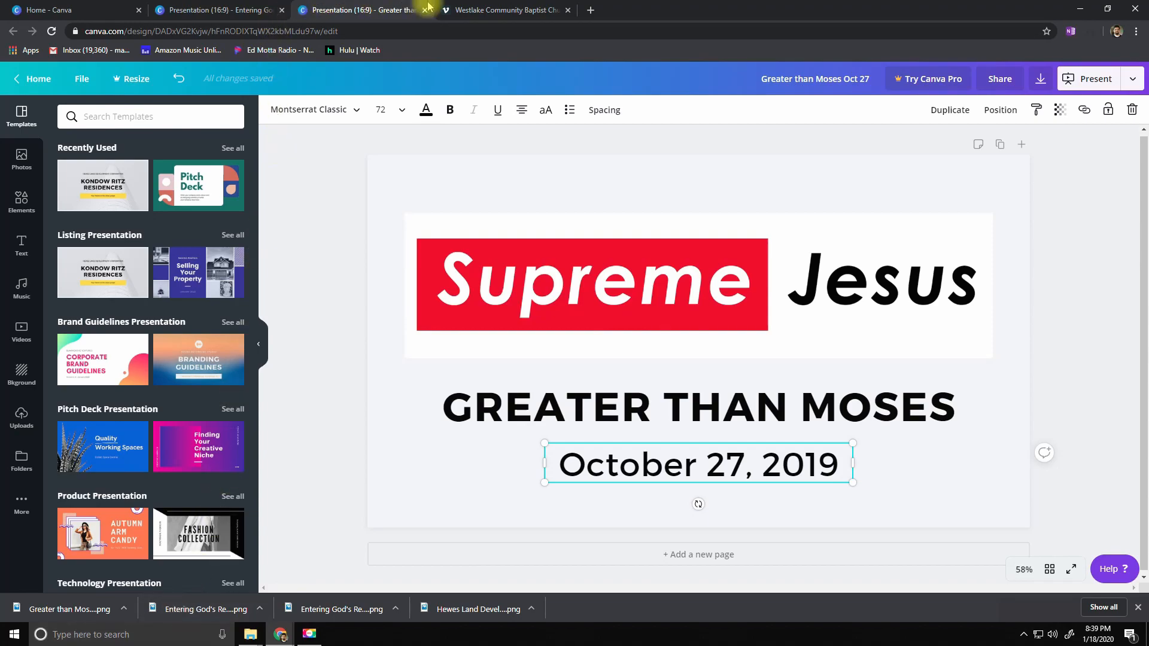
{"action": "left_click", "coordinate": [496, 17]}
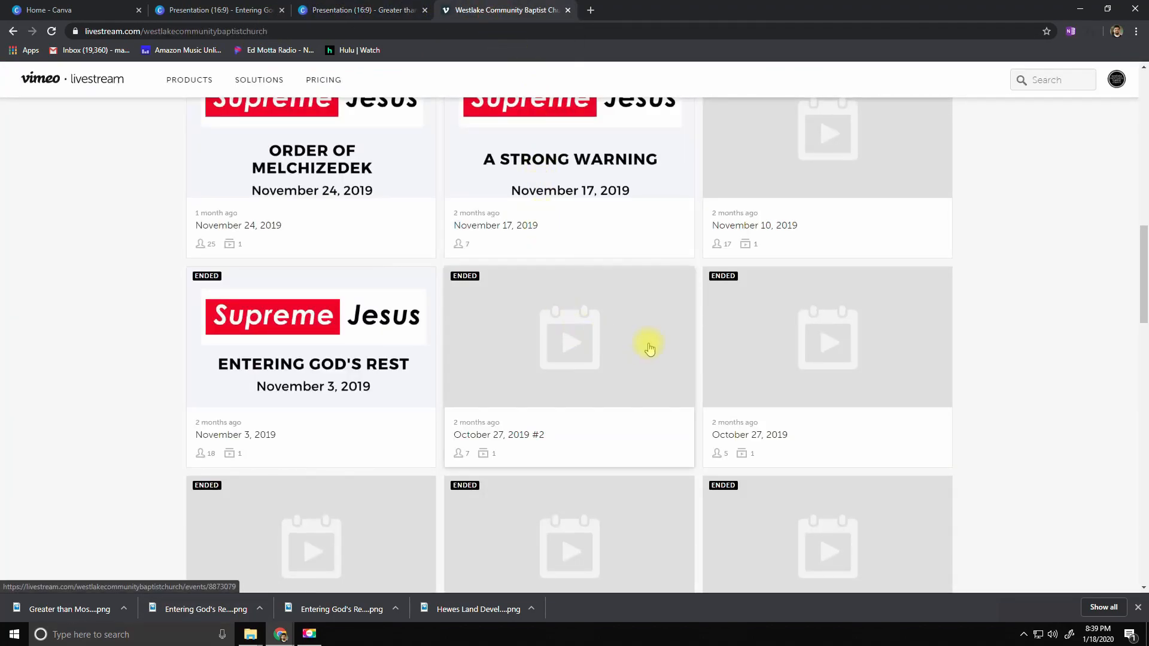
{"action": "left_click", "coordinate": [650, 349]}
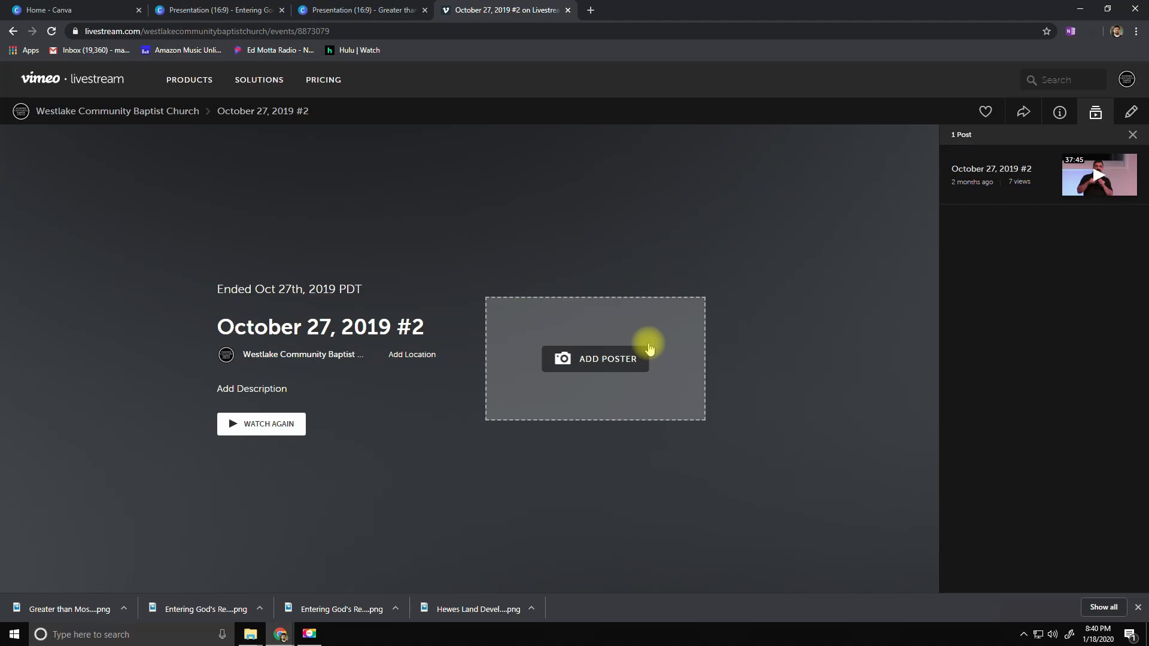
{"action": "left_click", "coordinate": [586, 362]}
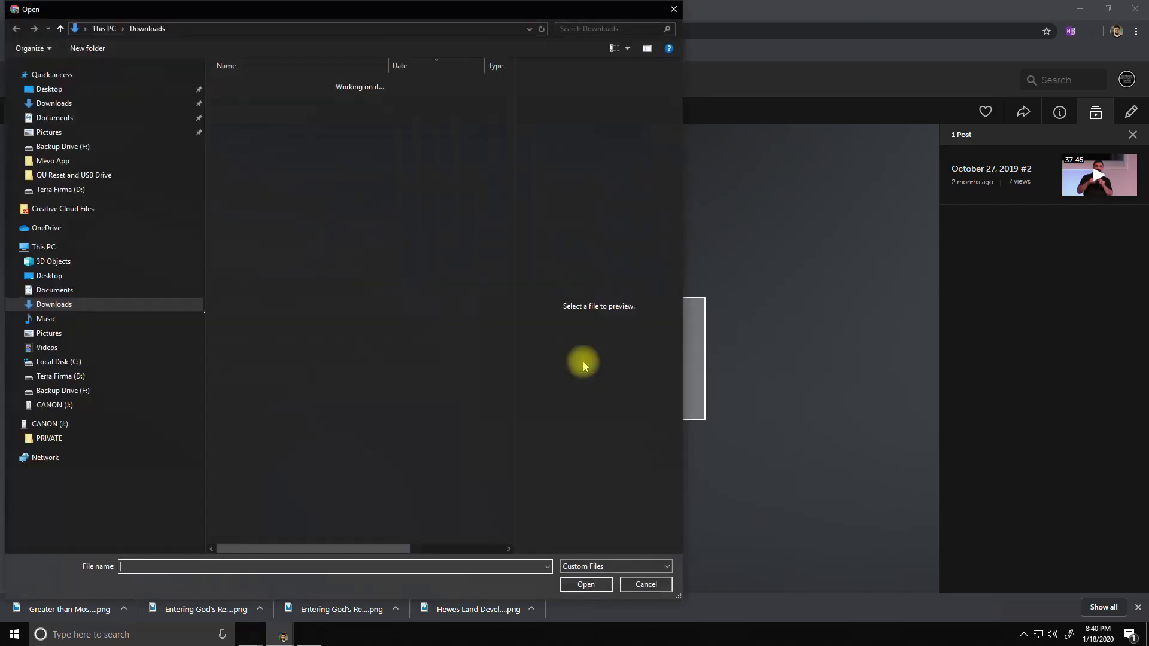
{"action": "left_click", "coordinate": [311, 97]}
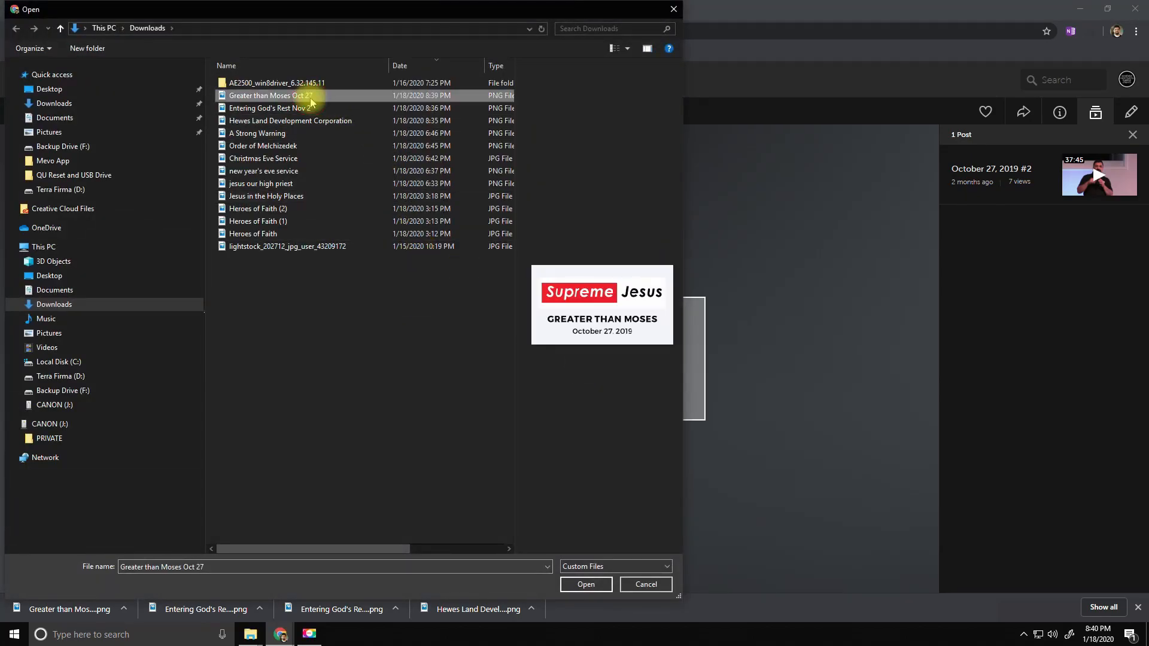
{"action": "left_click", "coordinate": [587, 585]}
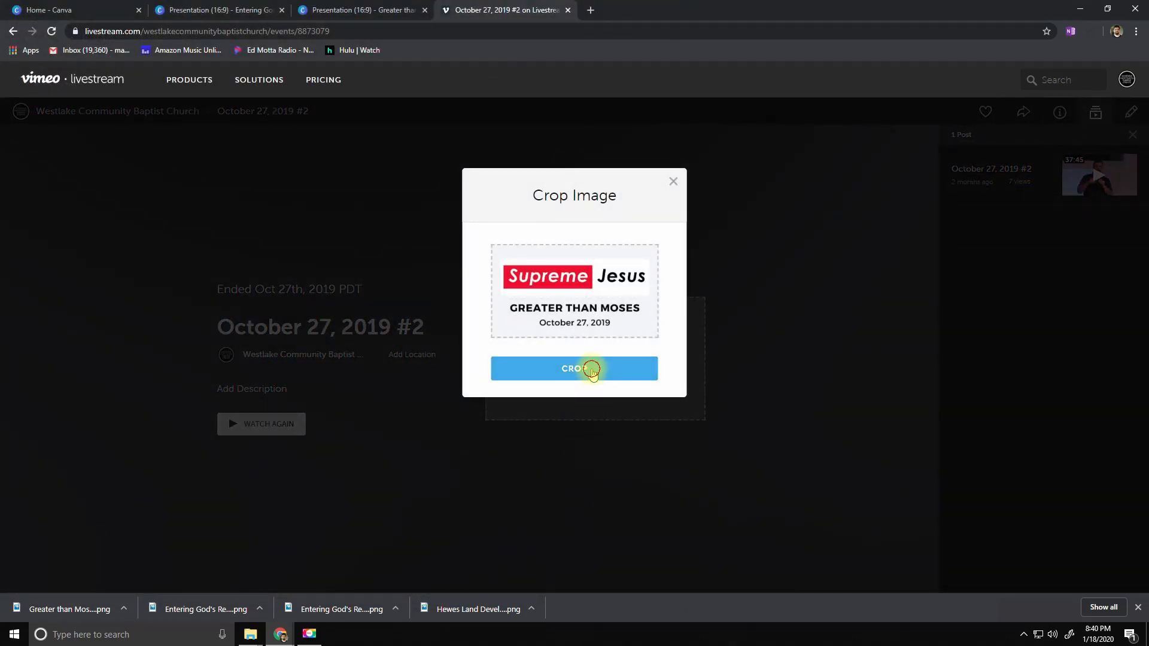
{"action": "left_click", "coordinate": [592, 370]}
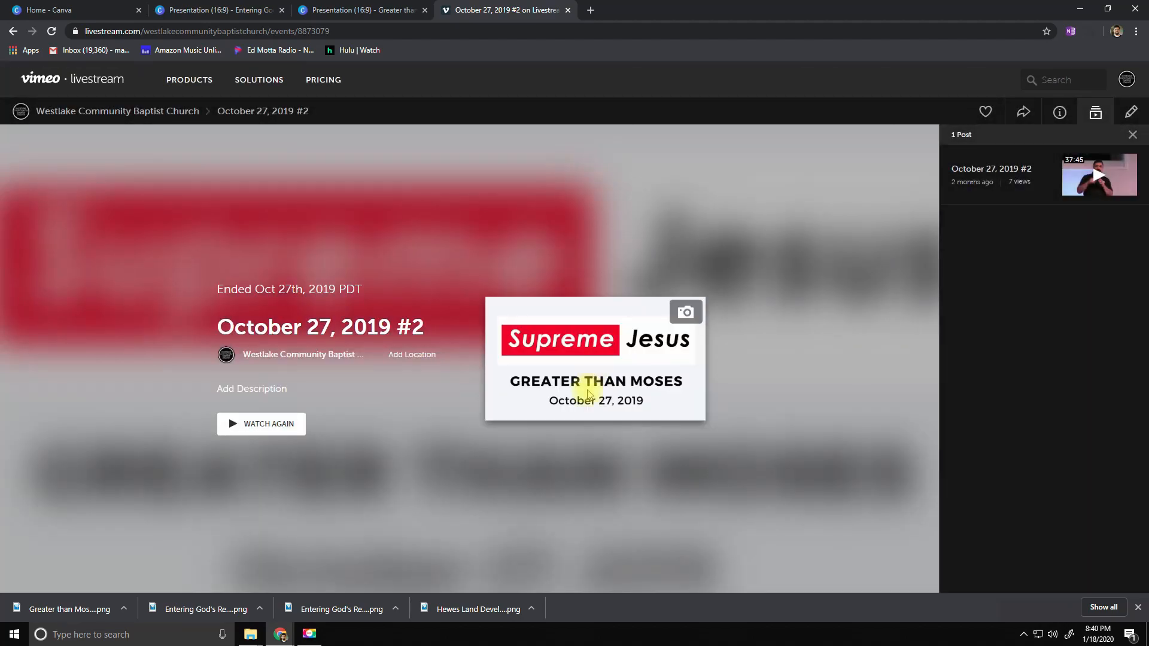
- Return to the church's public event list and open the "October 27, 2019" event
{"action": "left_click", "coordinate": [14, 31]}
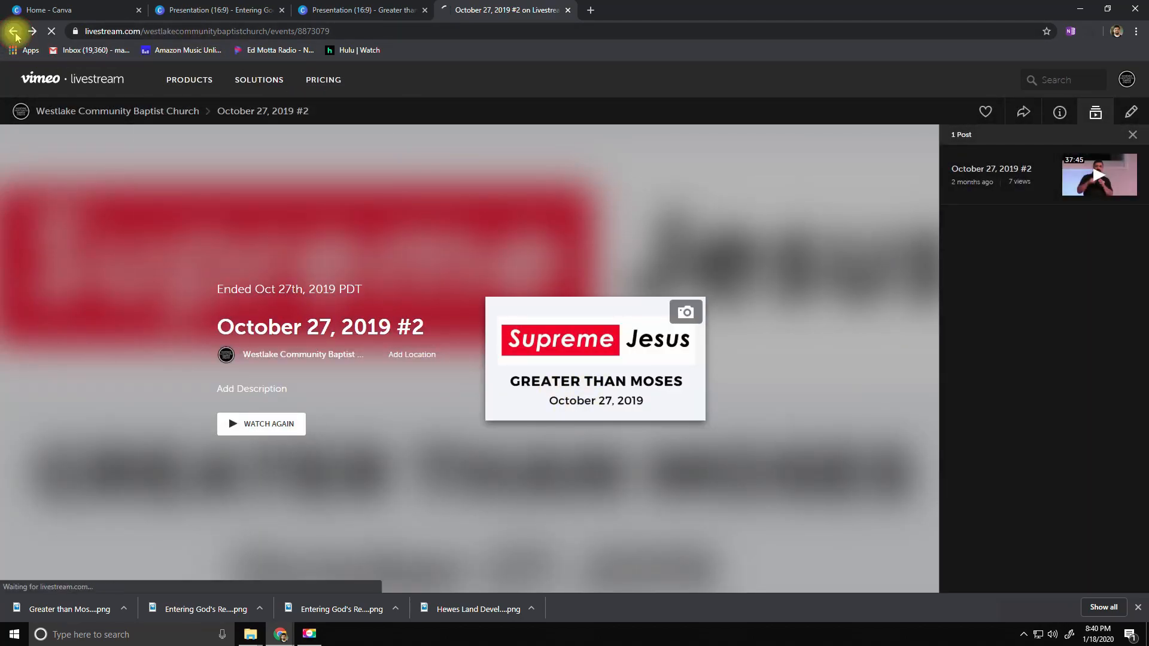
{"action": "scroll", "coordinate": [793, 435], "scroll_direction": "down", "scroll_amount": 4}
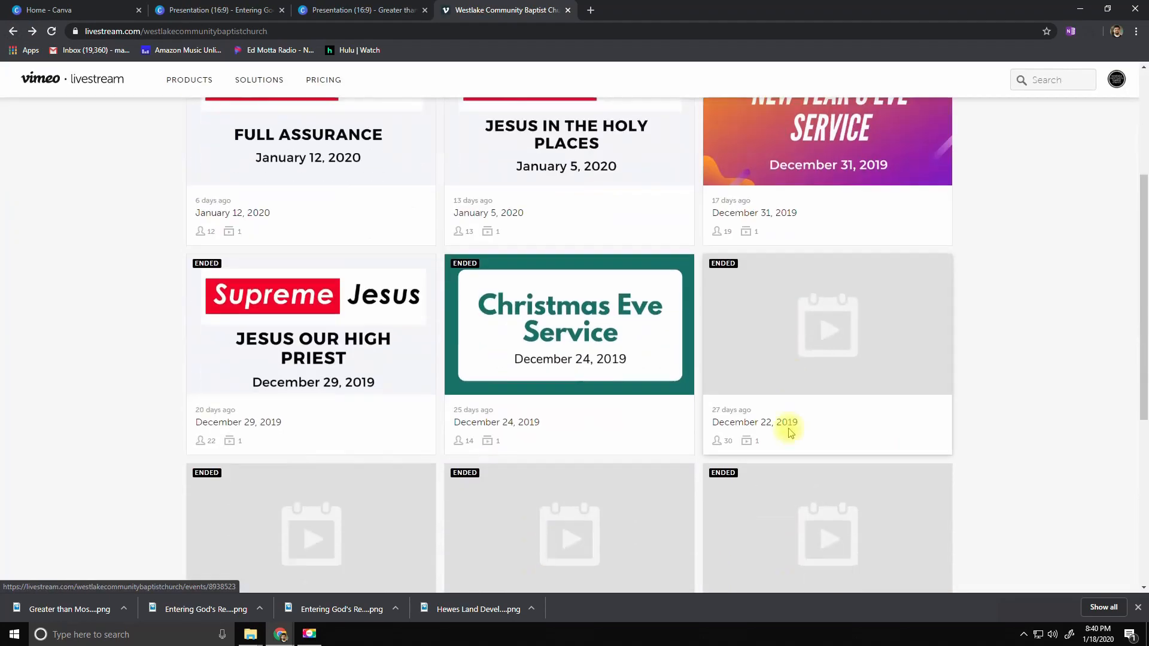
{"action": "scroll", "coordinate": [793, 435], "scroll_direction": "down", "scroll_amount": 7}
{"action": "left_click", "coordinate": [580, 352]}
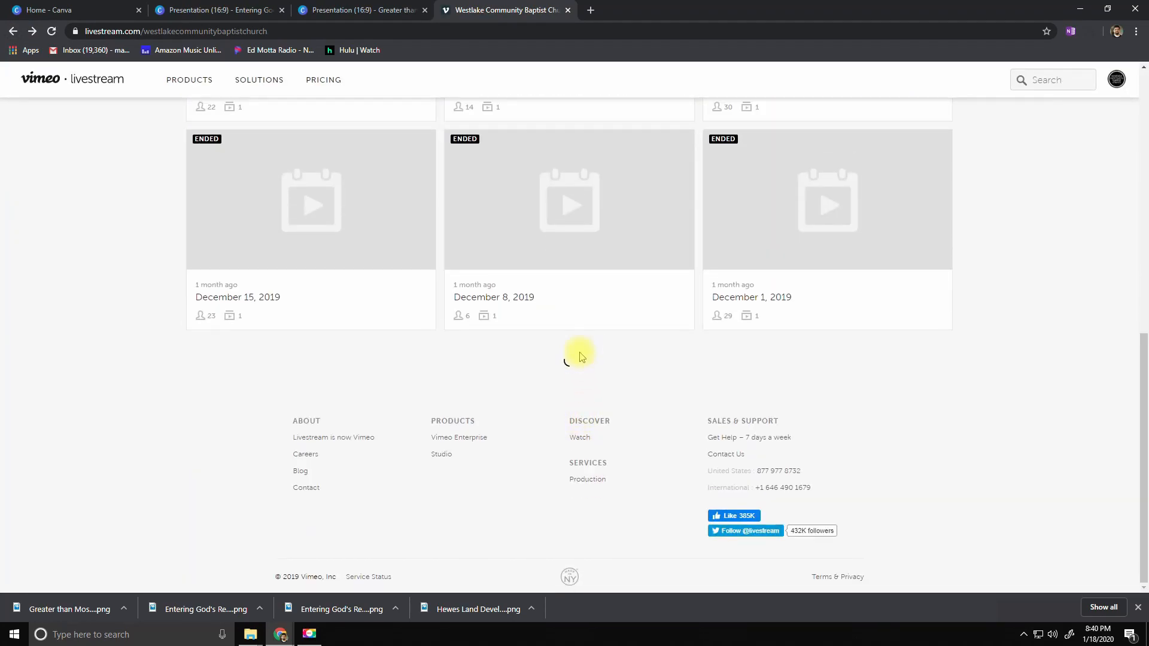
{"action": "scroll", "coordinate": [579, 362], "scroll_direction": "down", "scroll_amount": 7}
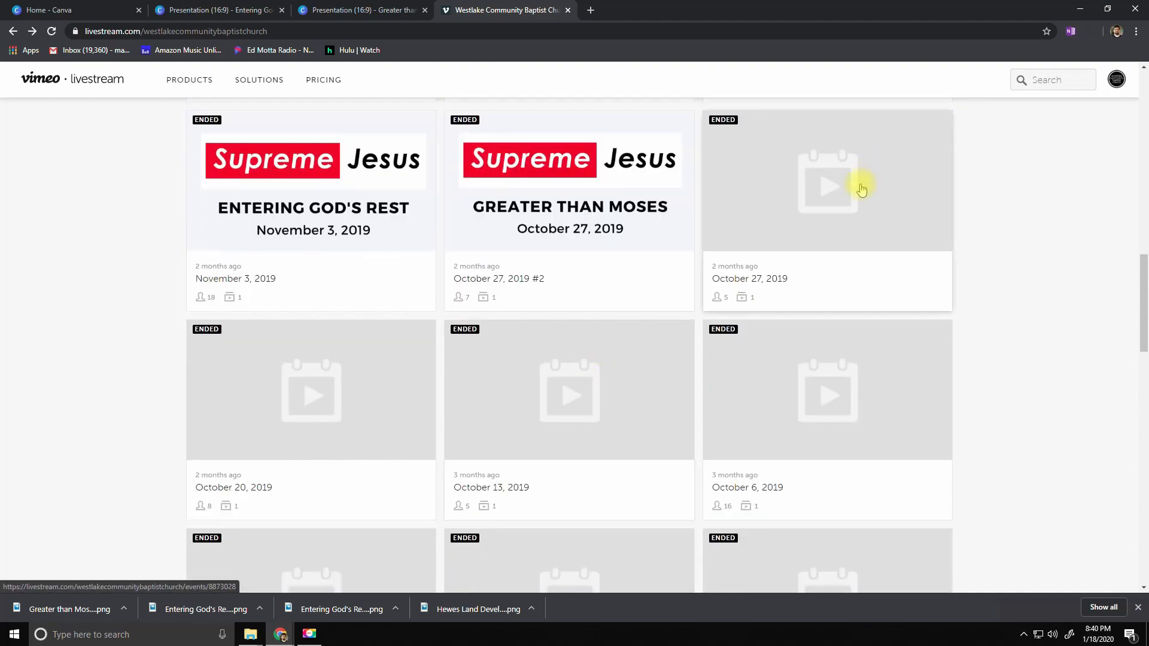
{"action": "left_click", "coordinate": [880, 232]}
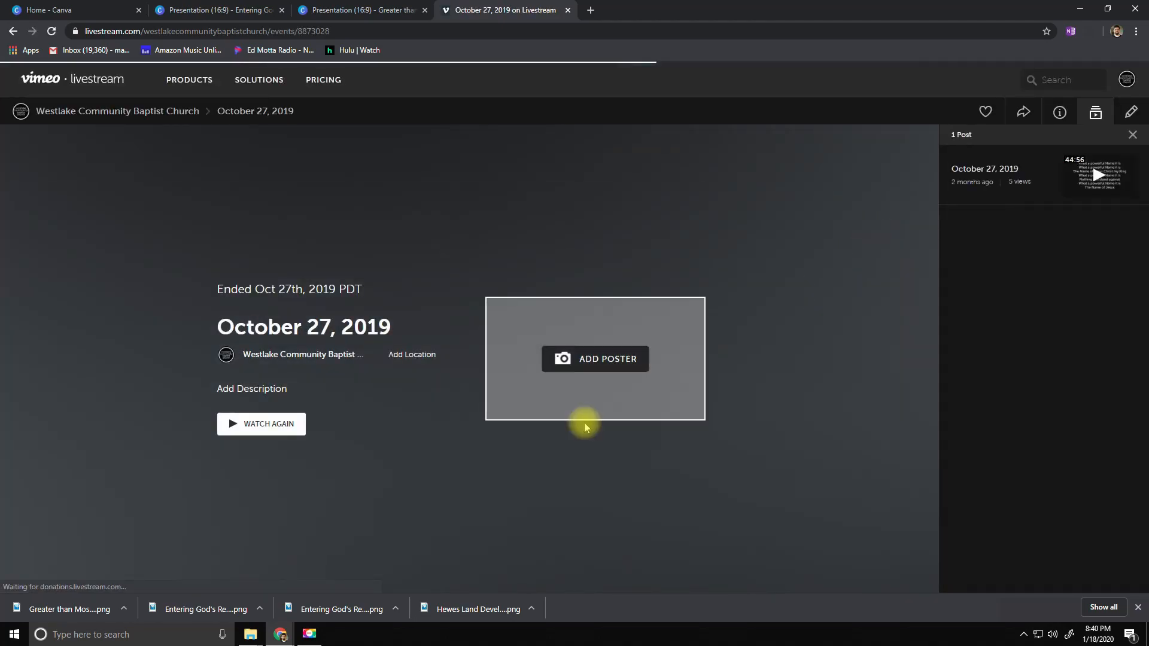
- Add the "Greater than Moses Oct 27" image as the event's poster and accept its crop
{"action": "left_click", "coordinate": [617, 360]}
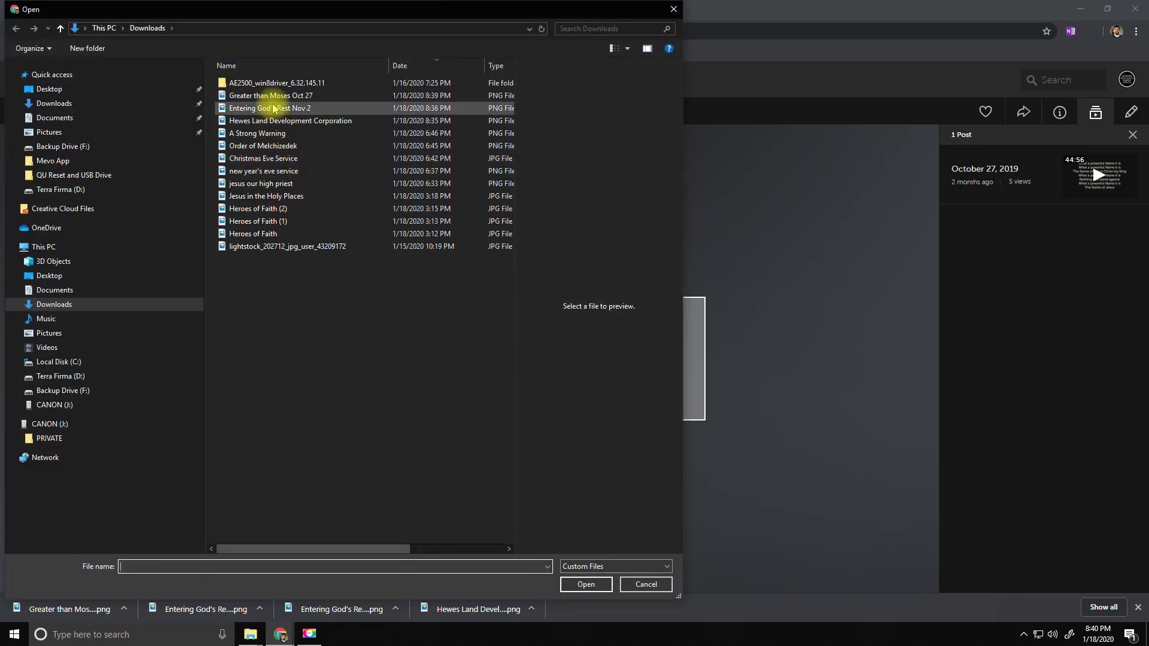
{"action": "left_click", "coordinate": [269, 95]}
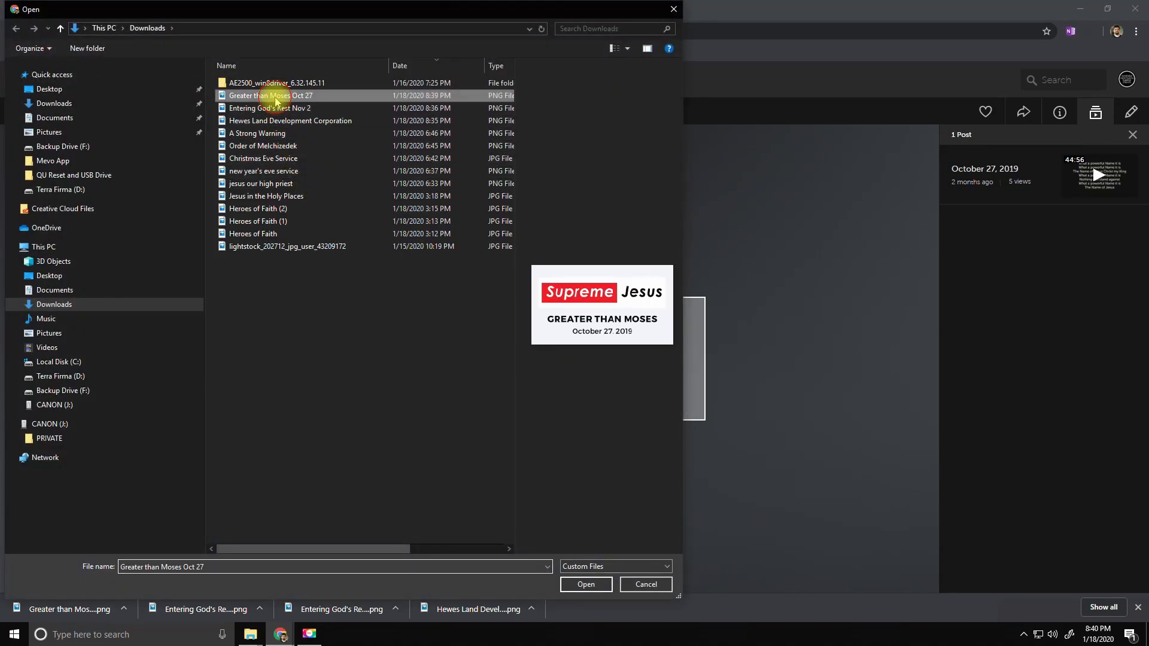
{"action": "left_click", "coordinate": [597, 585]}
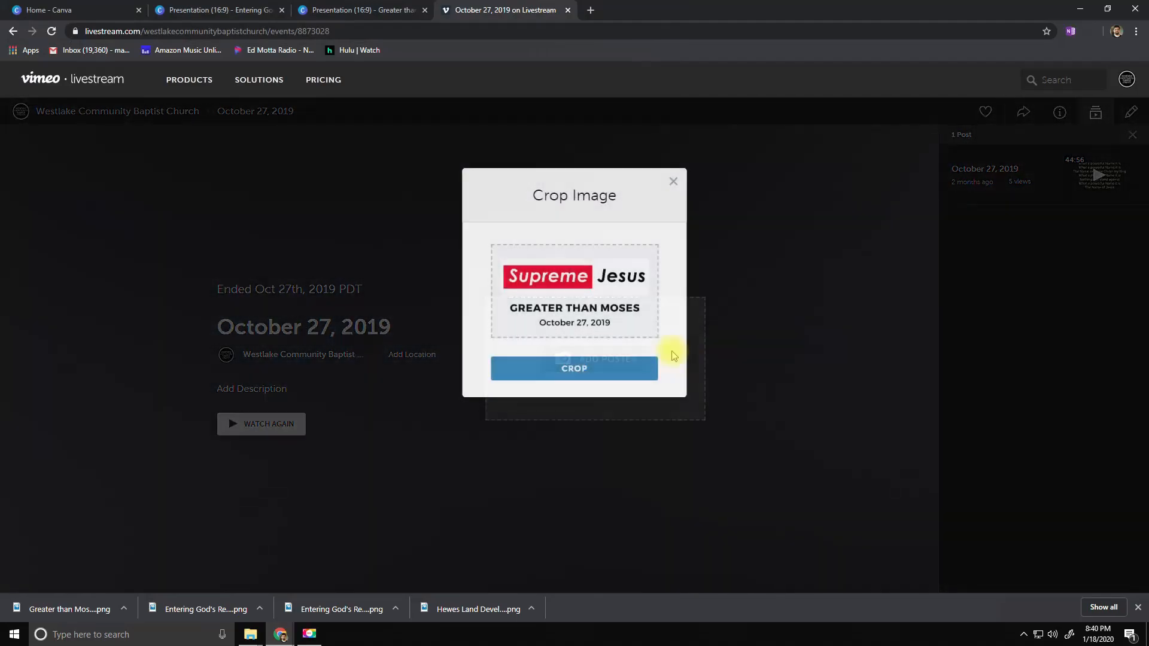
{"action": "left_click", "coordinate": [602, 366]}
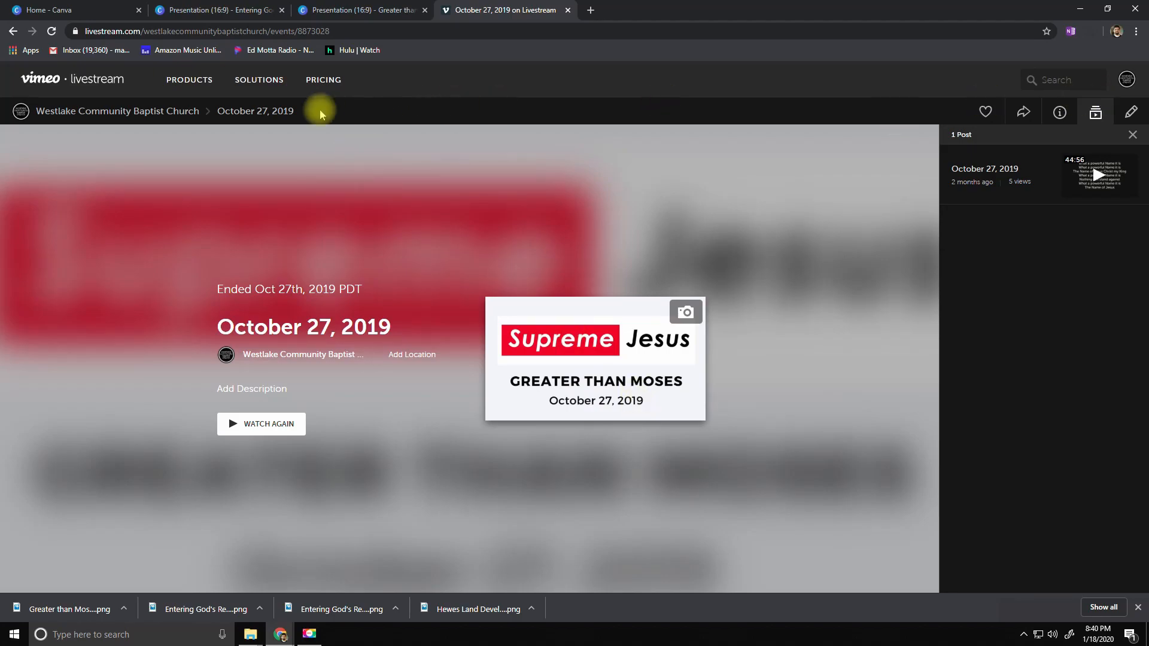
- Open the church's account dashboard and look through its event list to check which events have posters
{"action": "left_click", "coordinate": [150, 111]}
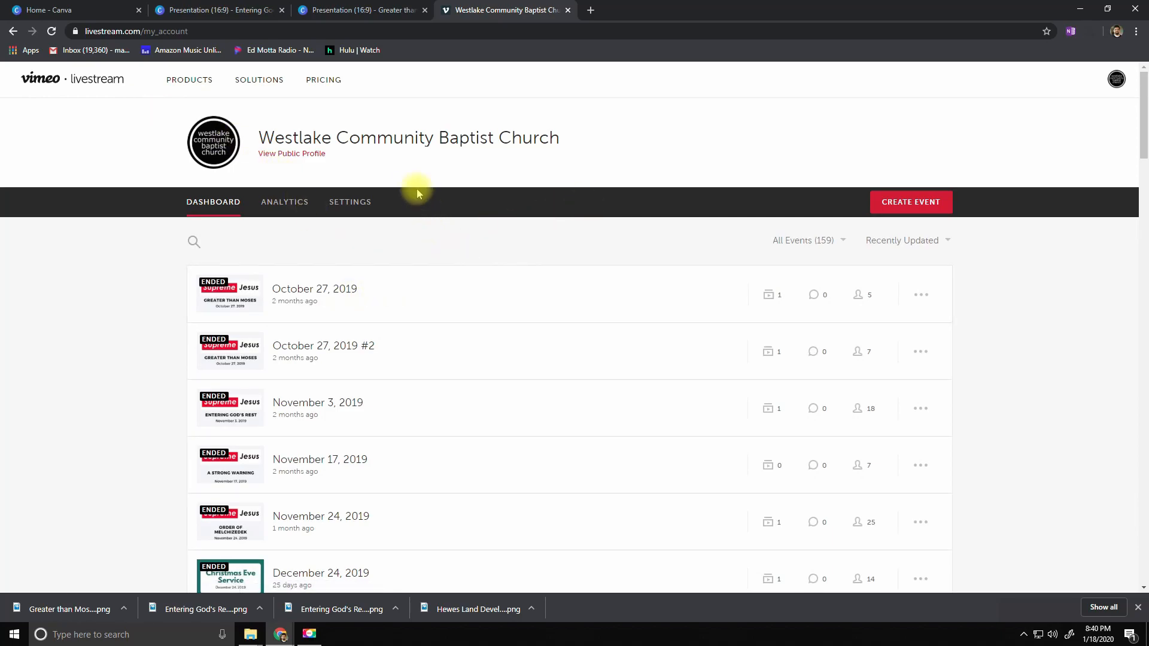
{"action": "scroll", "coordinate": [496, 392], "scroll_direction": "down", "scroll_amount": 4}
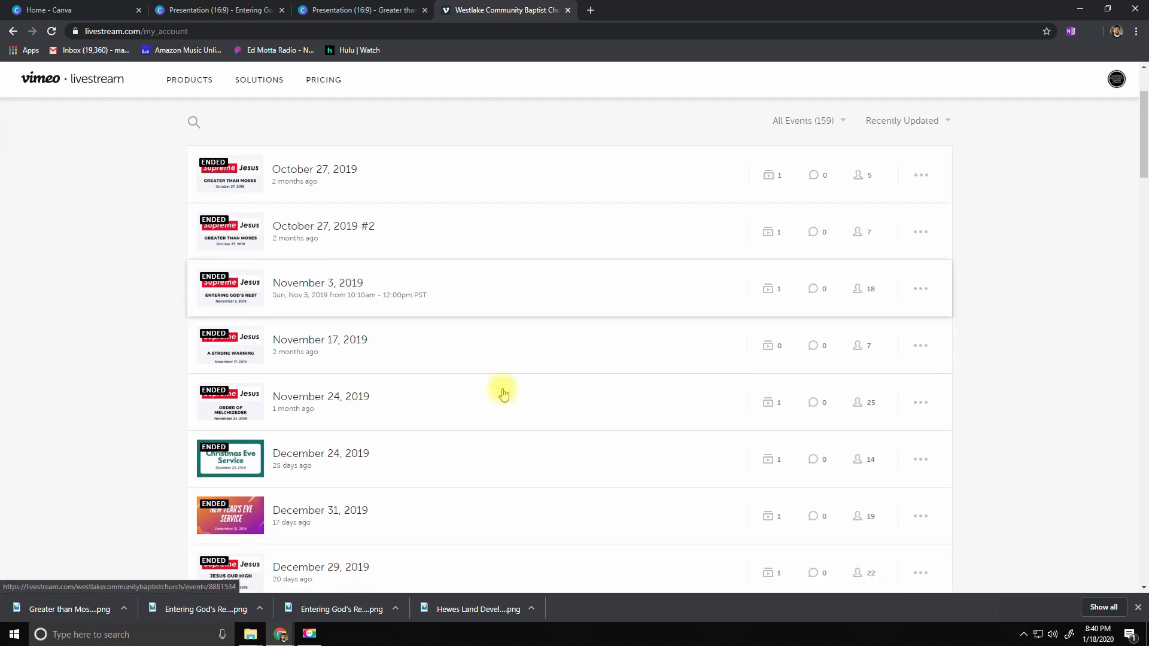
{"action": "scroll", "coordinate": [477, 397], "scroll_direction": "down", "scroll_amount": 6}
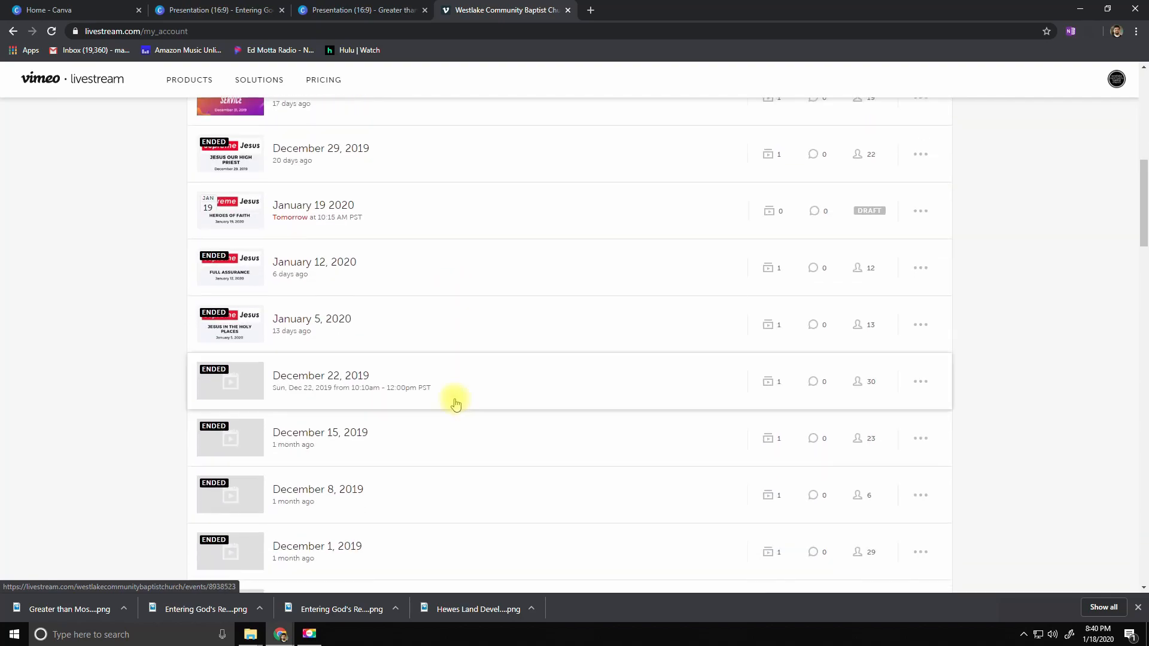
{"action": "scroll", "coordinate": [455, 404], "scroll_direction": "down", "scroll_amount": 7}
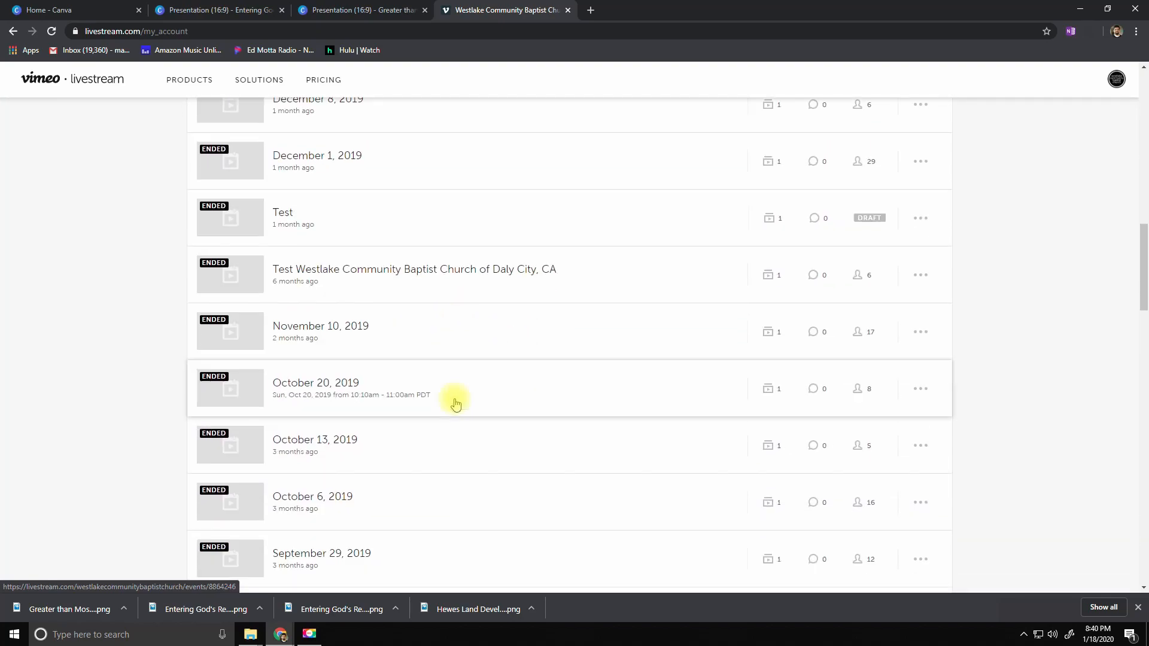
{"action": "scroll", "coordinate": [461, 402], "scroll_direction": "down", "scroll_amount": 9}
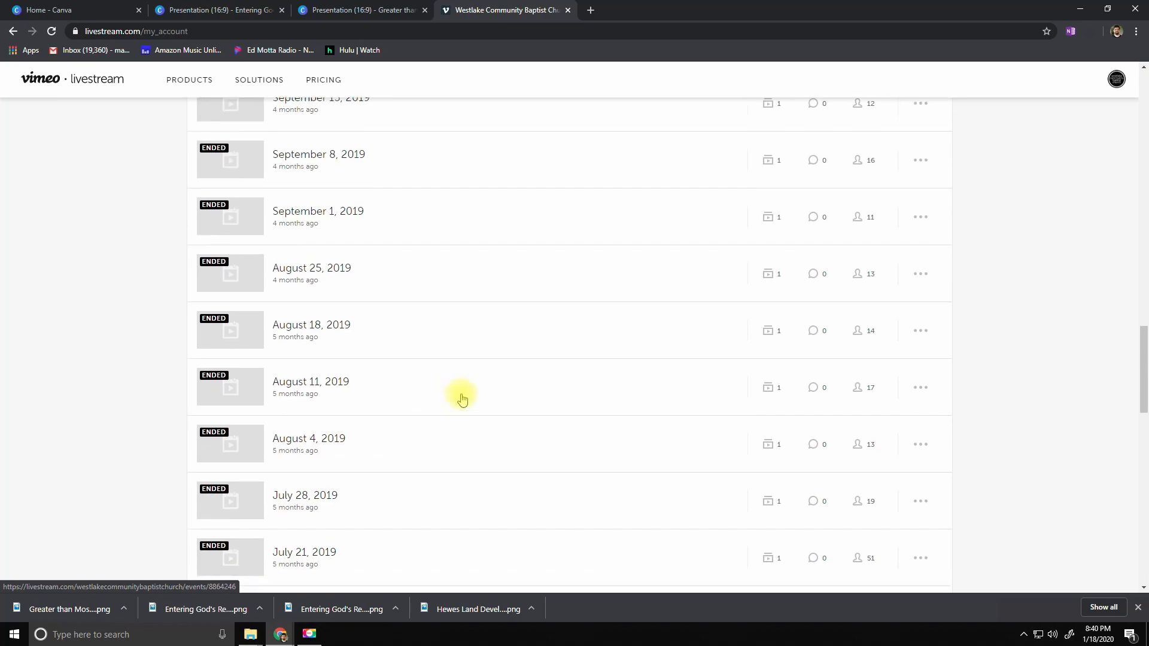
{"action": "scroll", "coordinate": [473, 400], "scroll_direction": "down", "scroll_amount": 2}
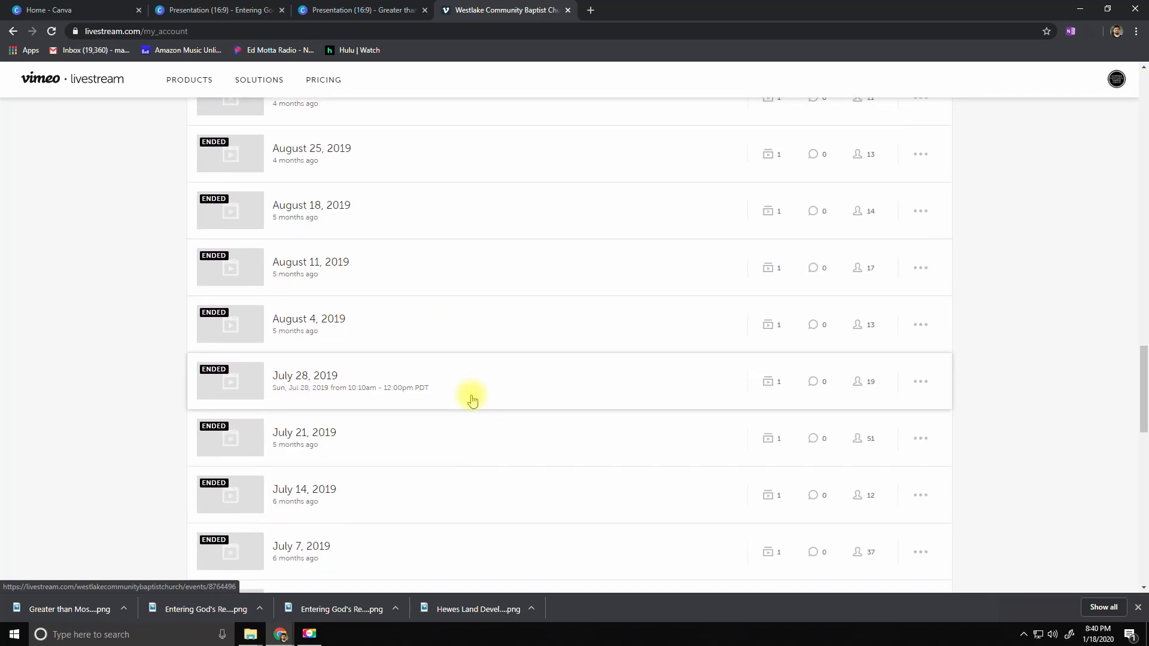
{"action": "scroll", "coordinate": [473, 400], "scroll_direction": "up", "scroll_amount": 17}
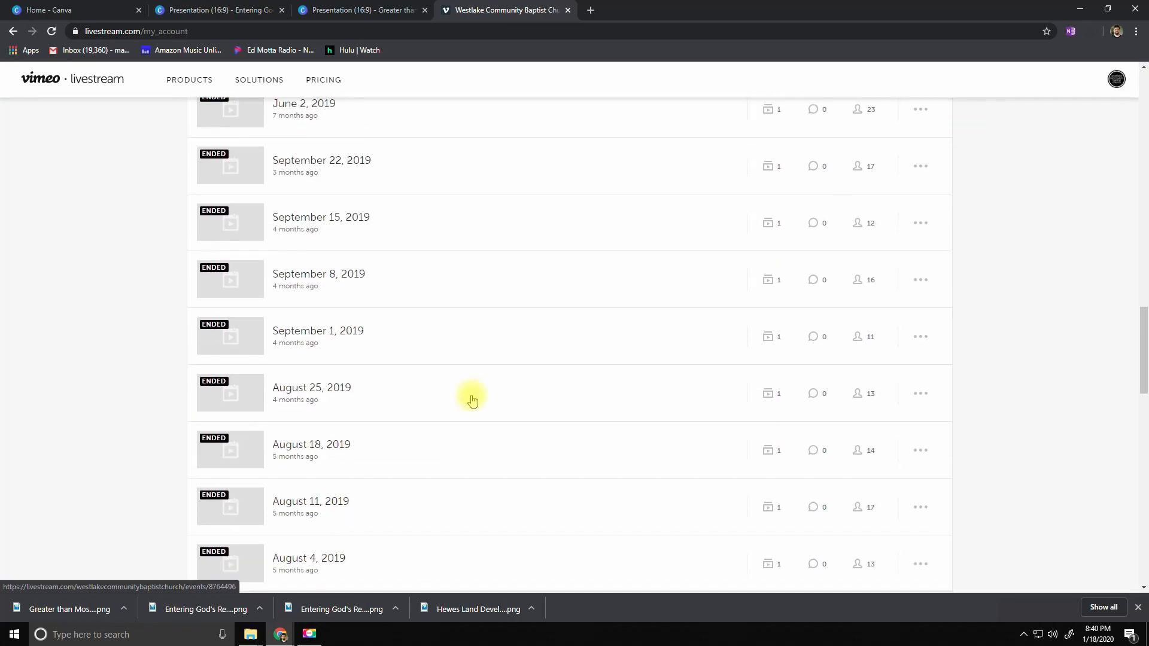
{"action": "scroll", "coordinate": [473, 400], "scroll_direction": "up", "scroll_amount": 11}
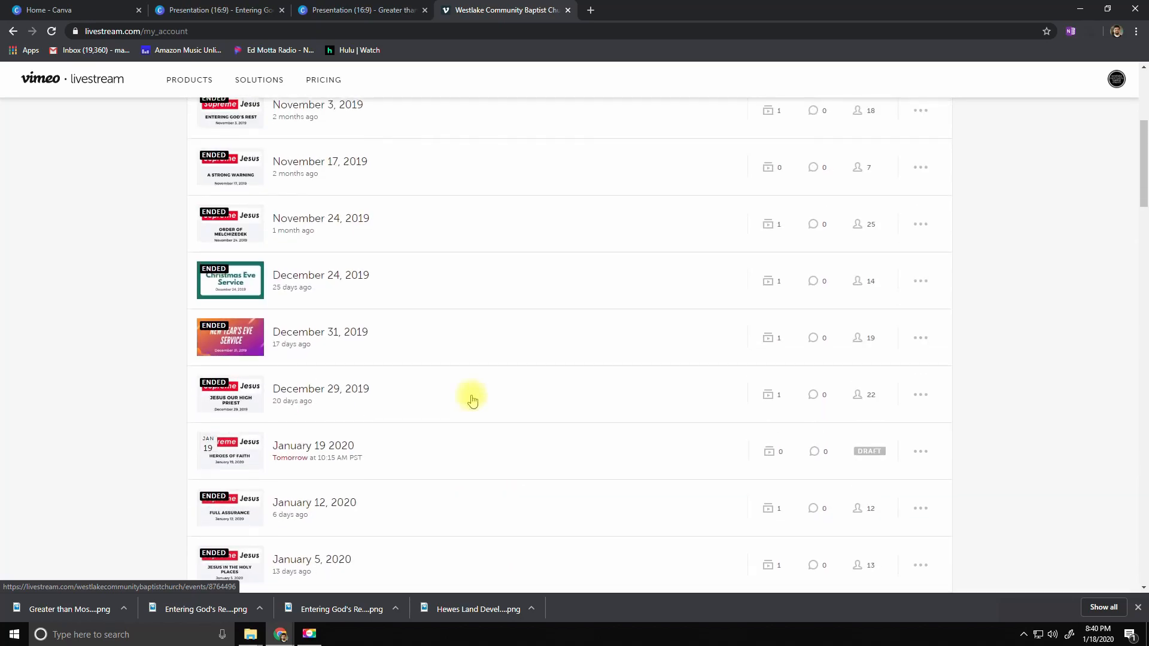
- Sort the dashboard's full event list by Start Time
{"action": "left_click", "coordinate": [805, 240]}
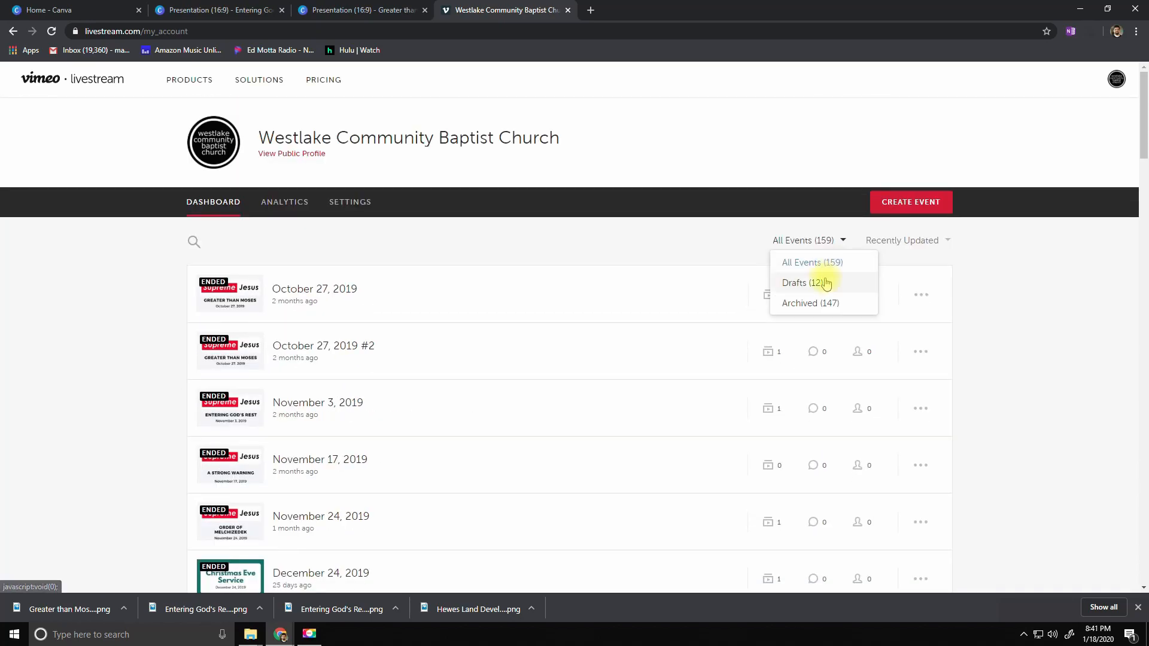
{"action": "left_click", "coordinate": [910, 240]}
{"action": "left_click", "coordinate": [884, 282]}
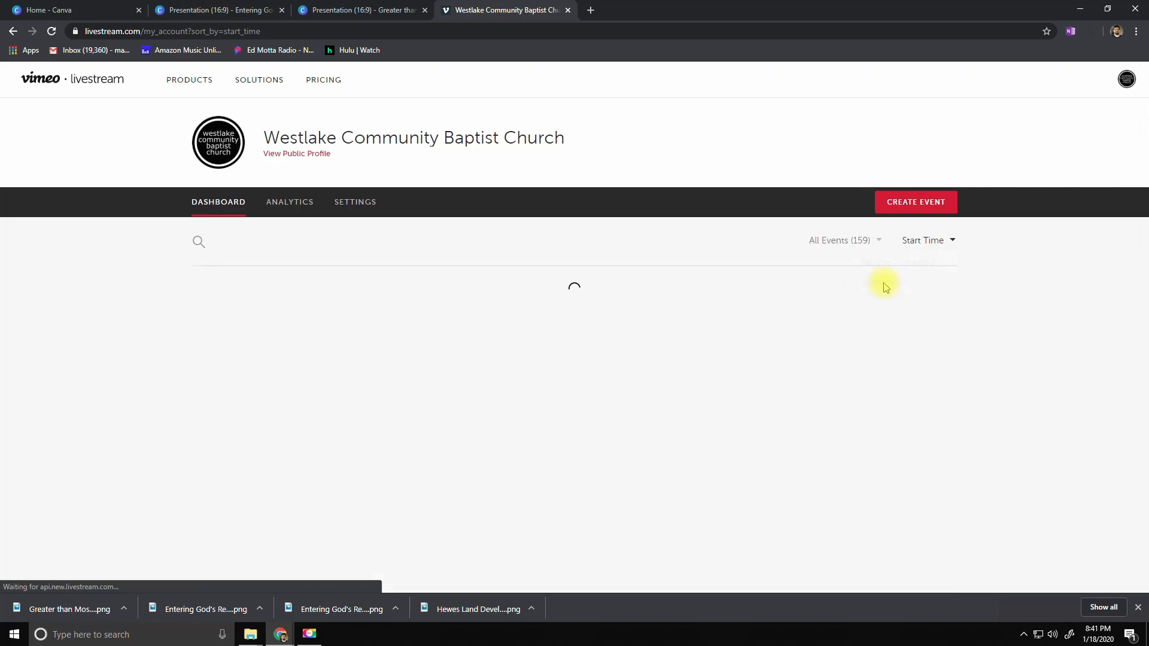